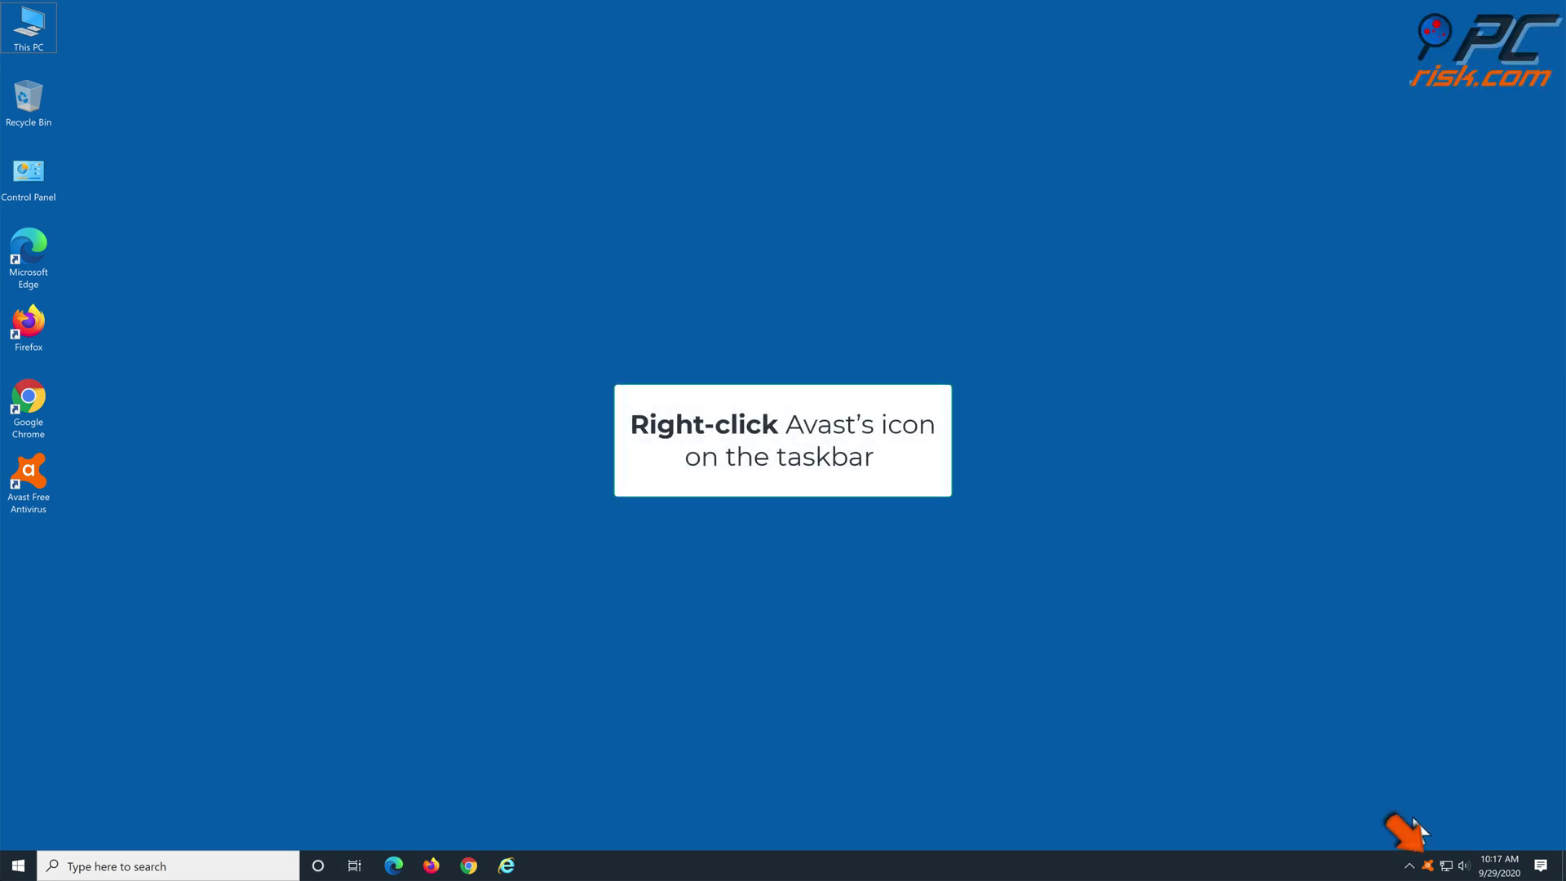
Stop all Avast shields for 10 minutes and dismiss the protection warning
right_click(1430, 866)
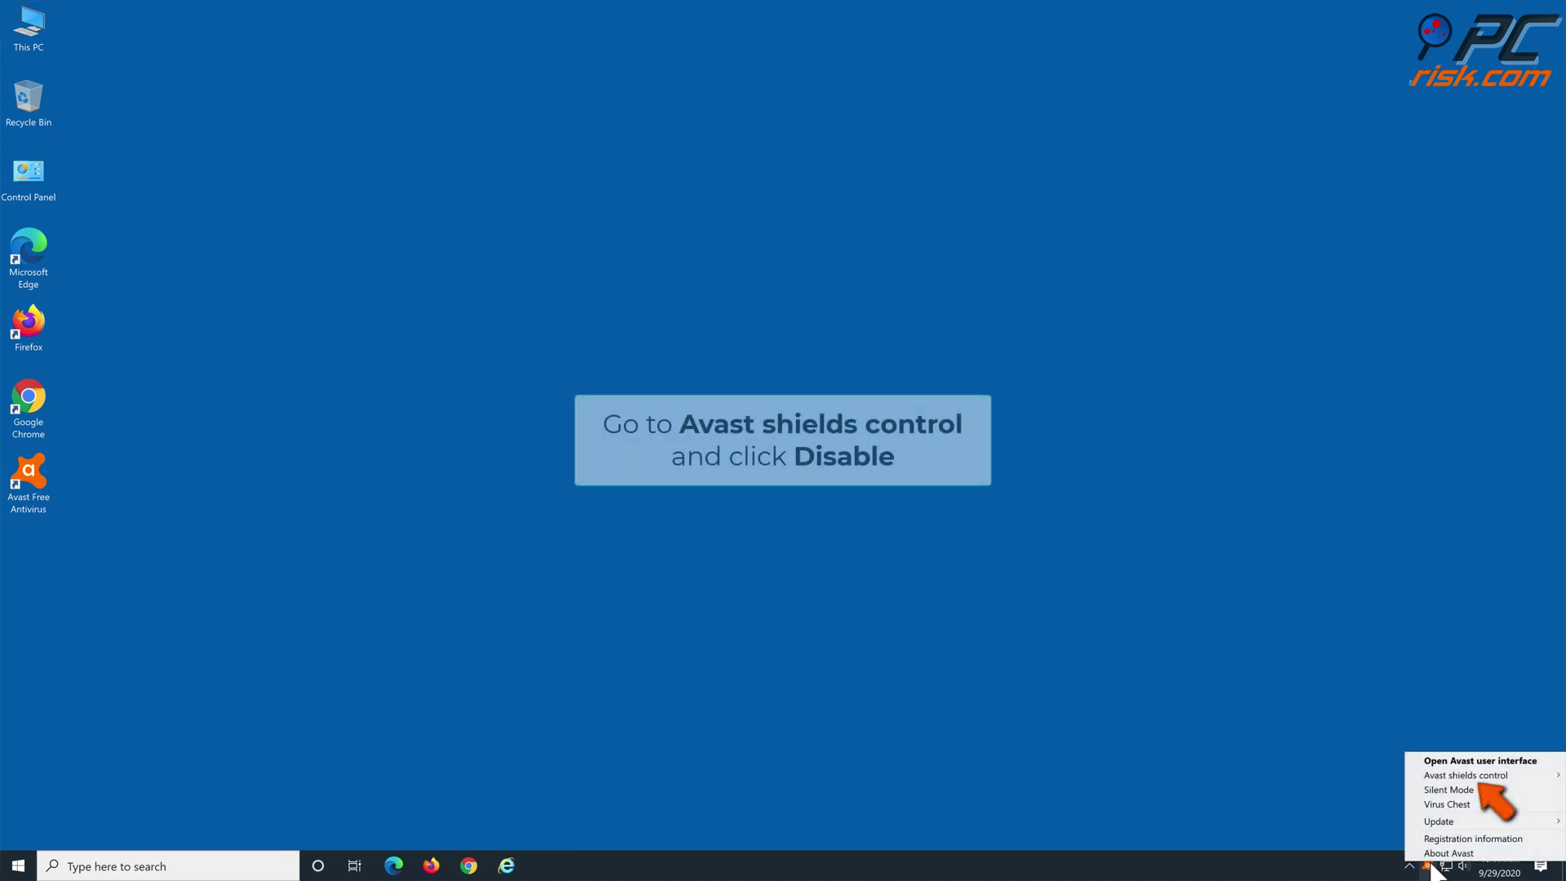
mouse_move(1441, 783)
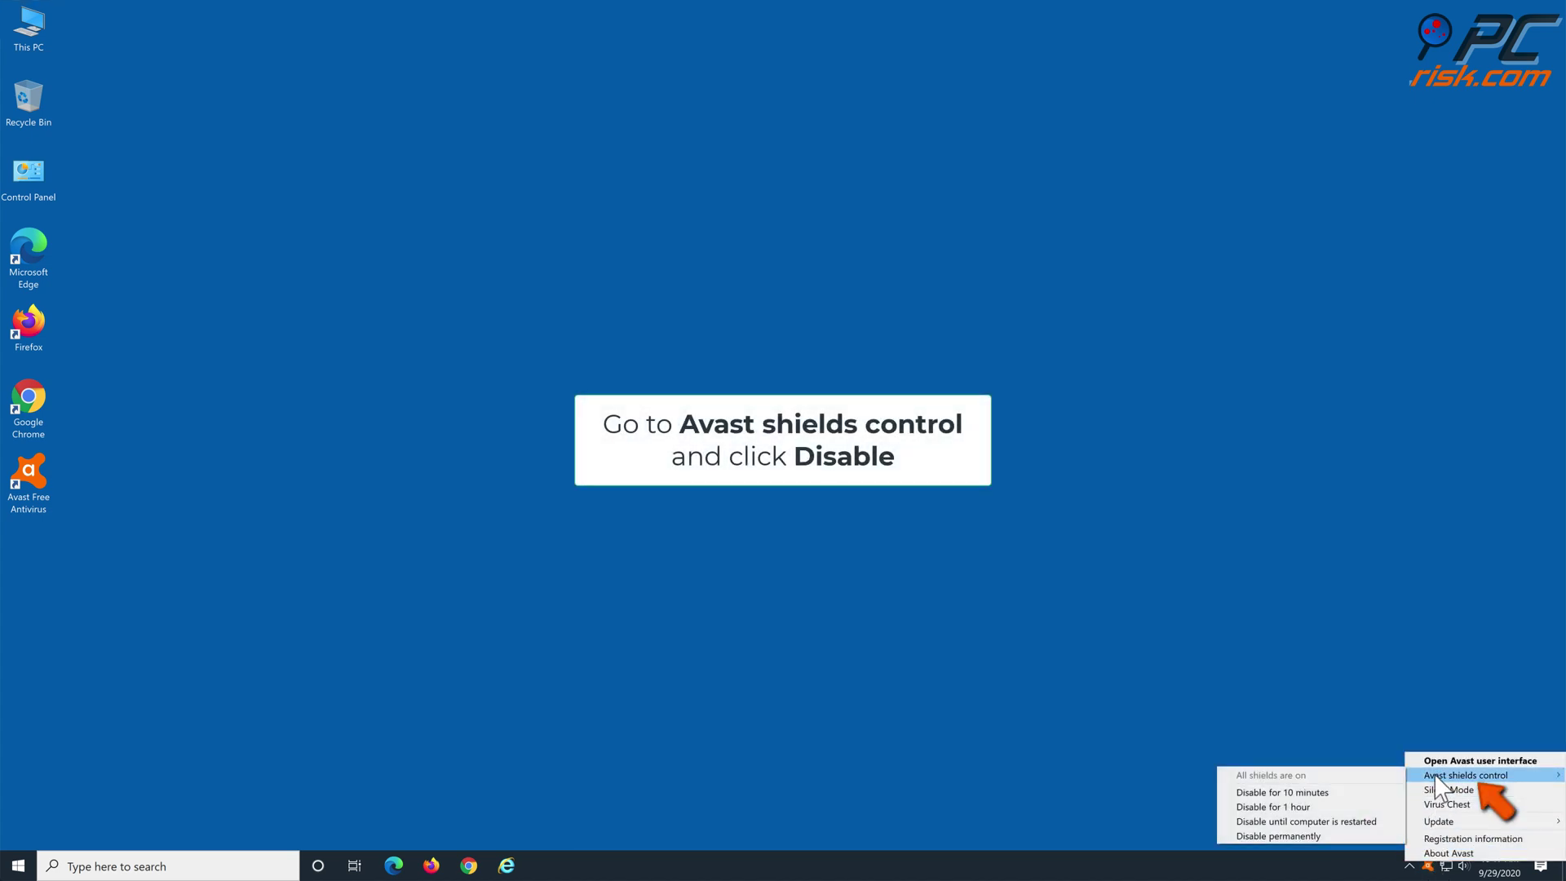
left_click(1271, 794)
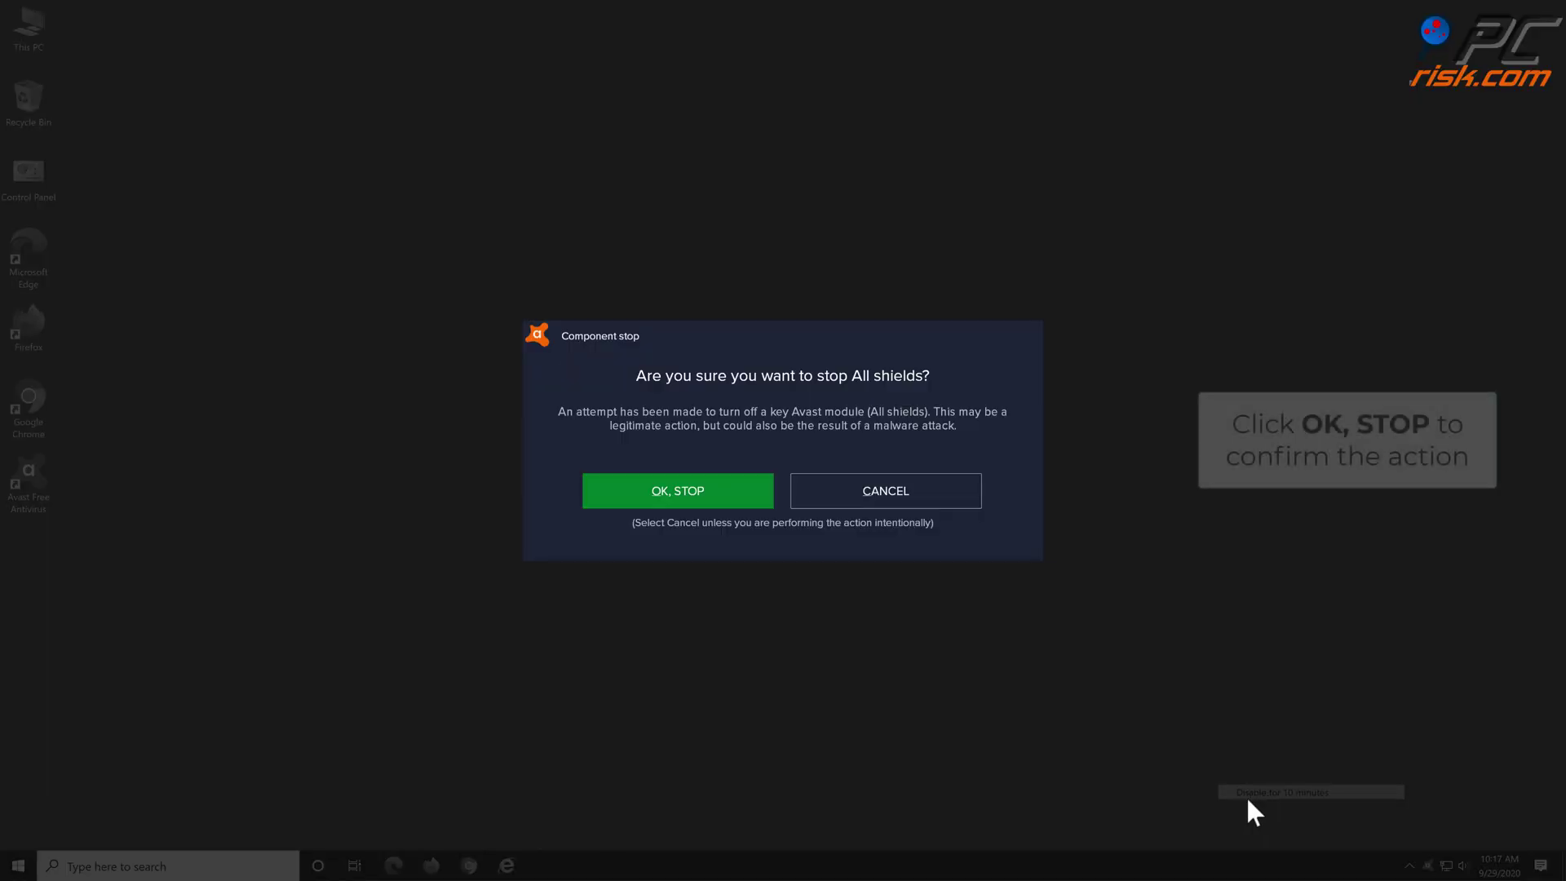
left_click(667, 494)
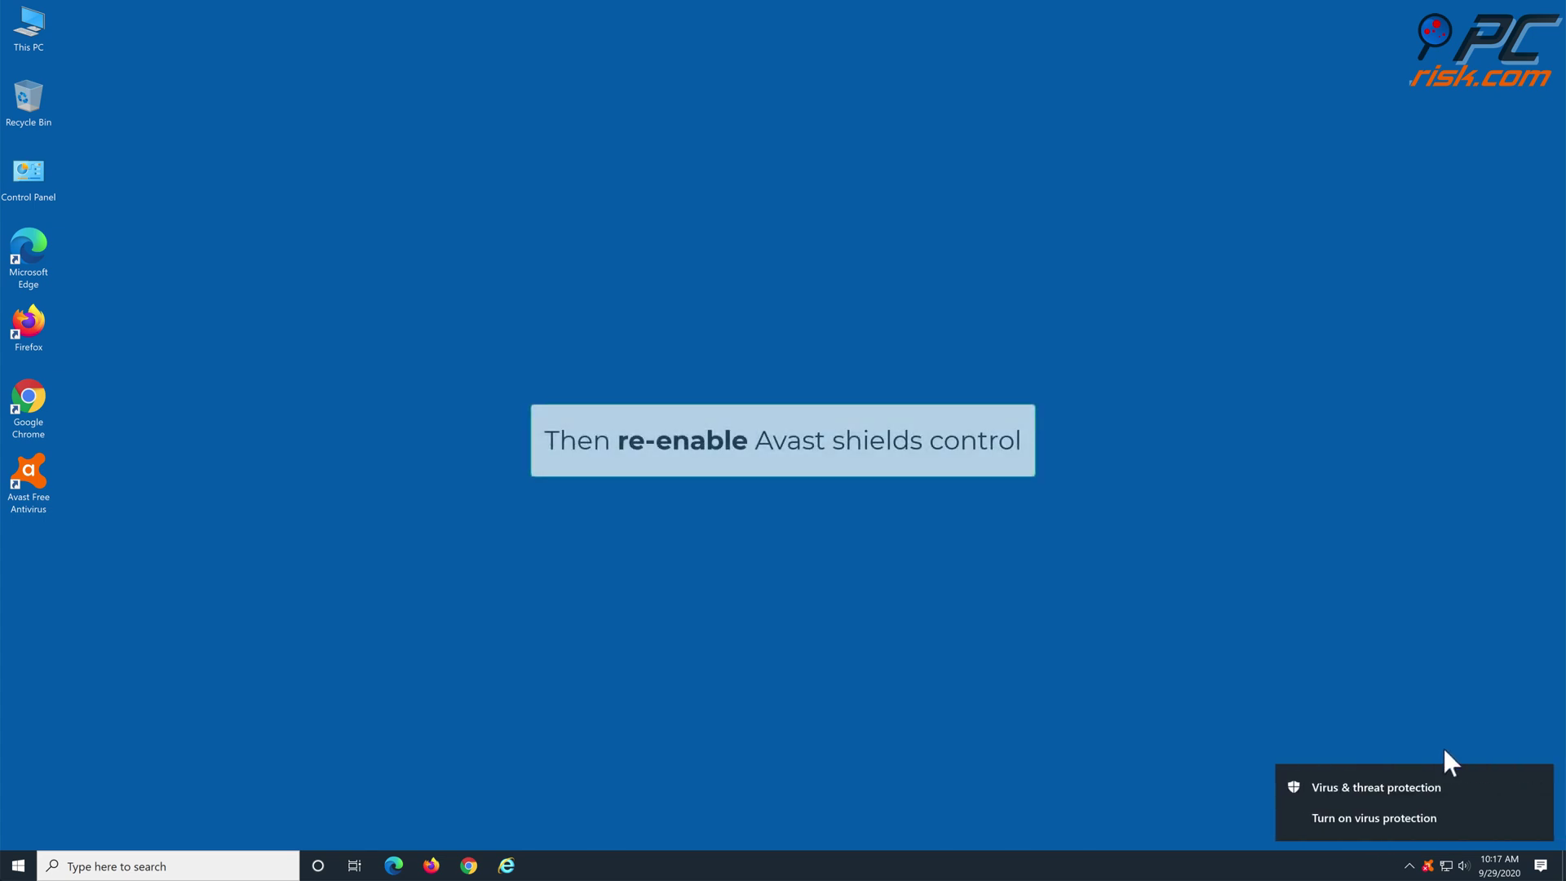
left_click(1540, 779)
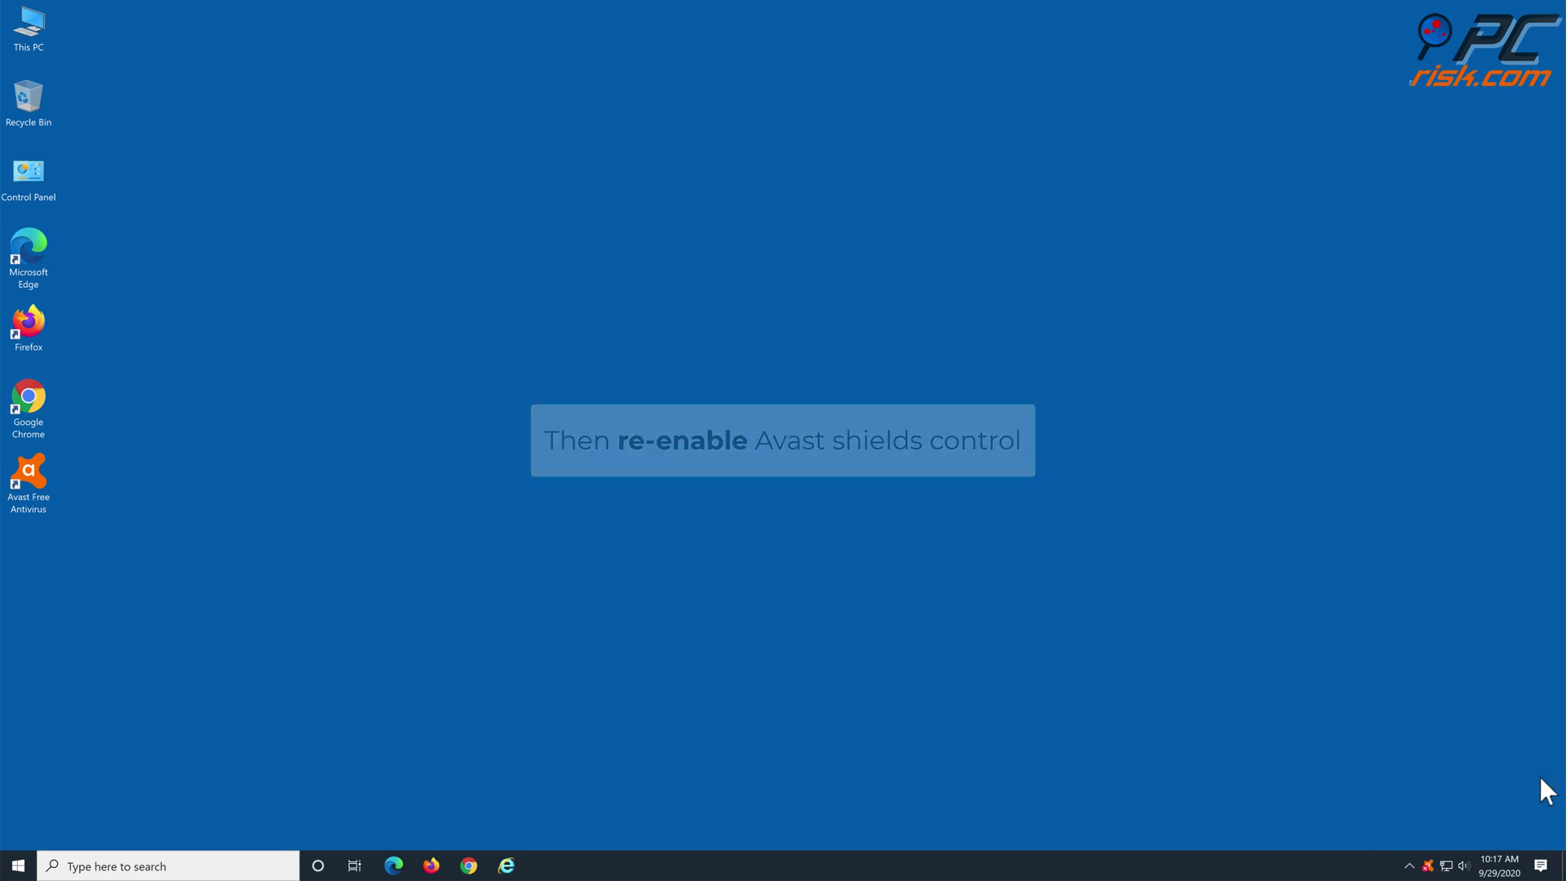
Enable all Avast shields again from the tray icon's shields control menu
right_click(1427, 865)
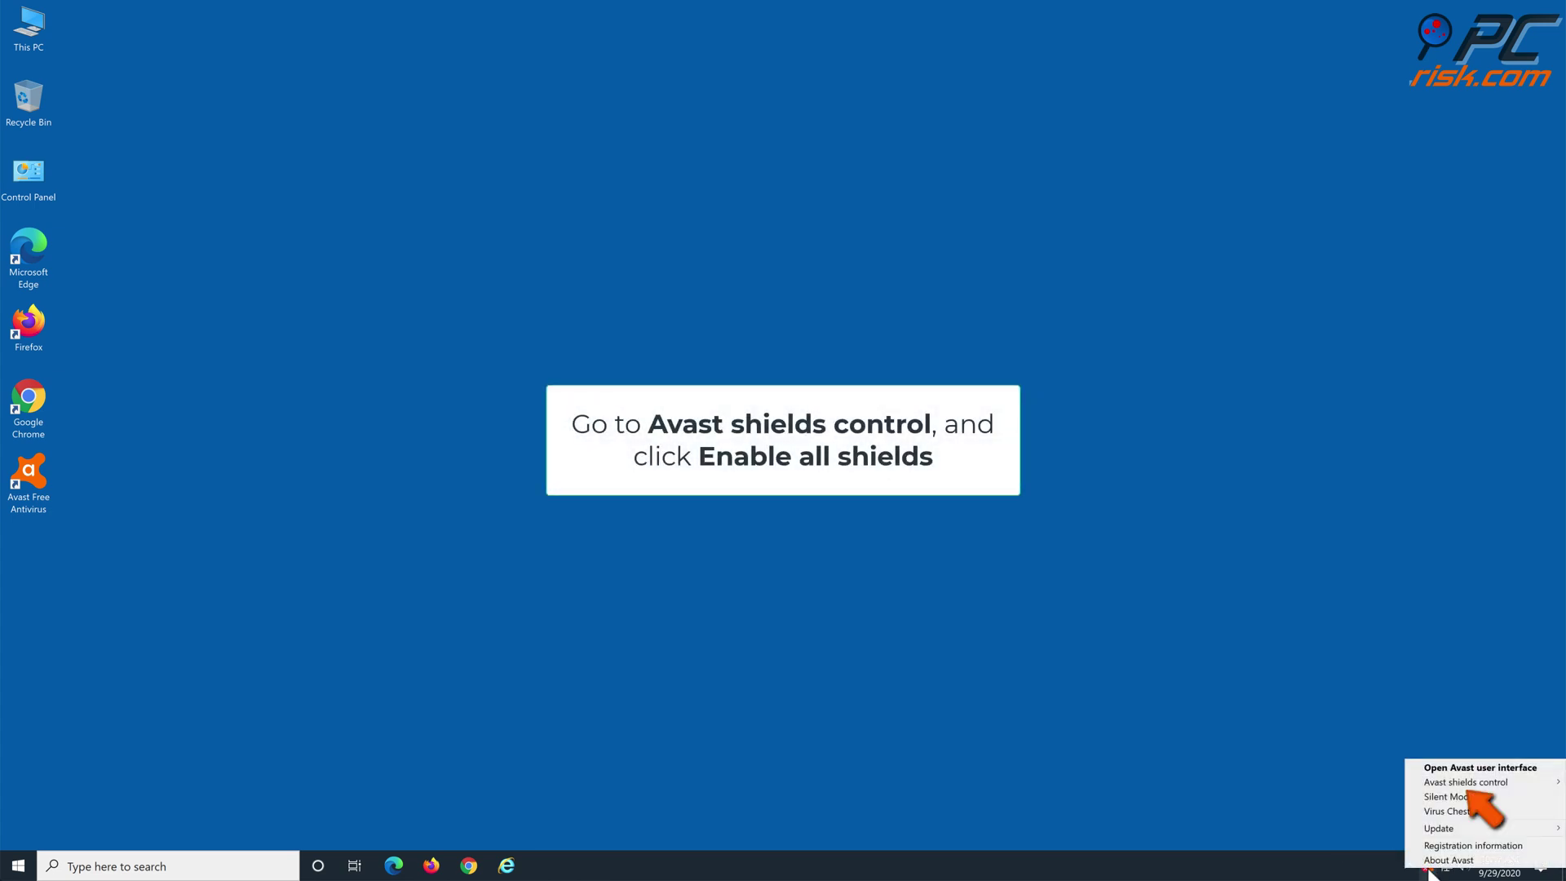
mouse_move(1457, 787)
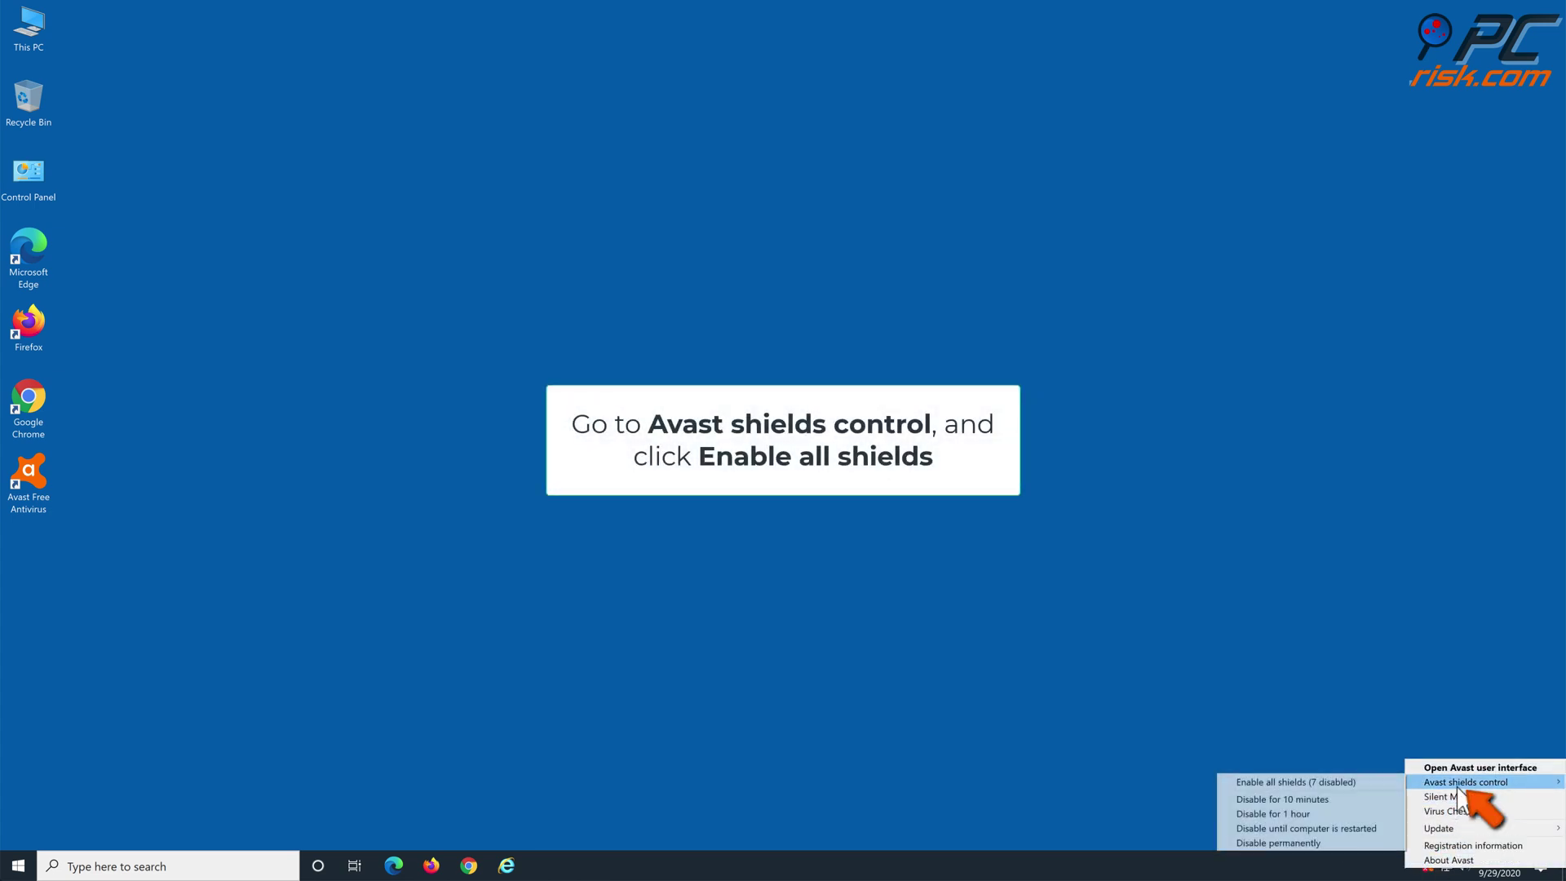
left_click(1307, 783)
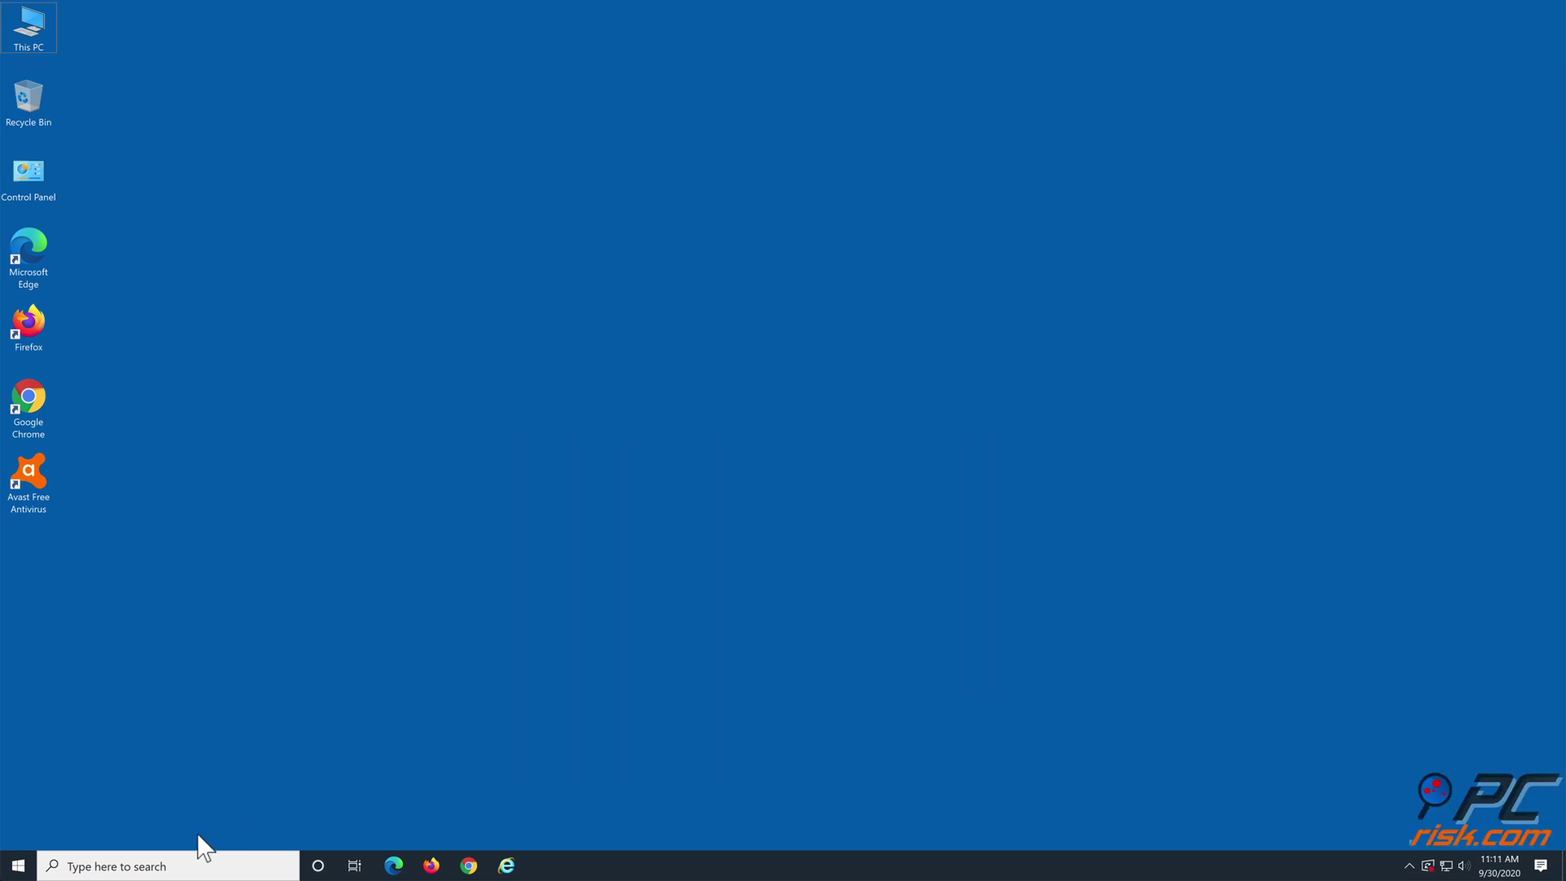
Search for 'cmd' and run Command Prompt as administrator
left_click(179, 869)
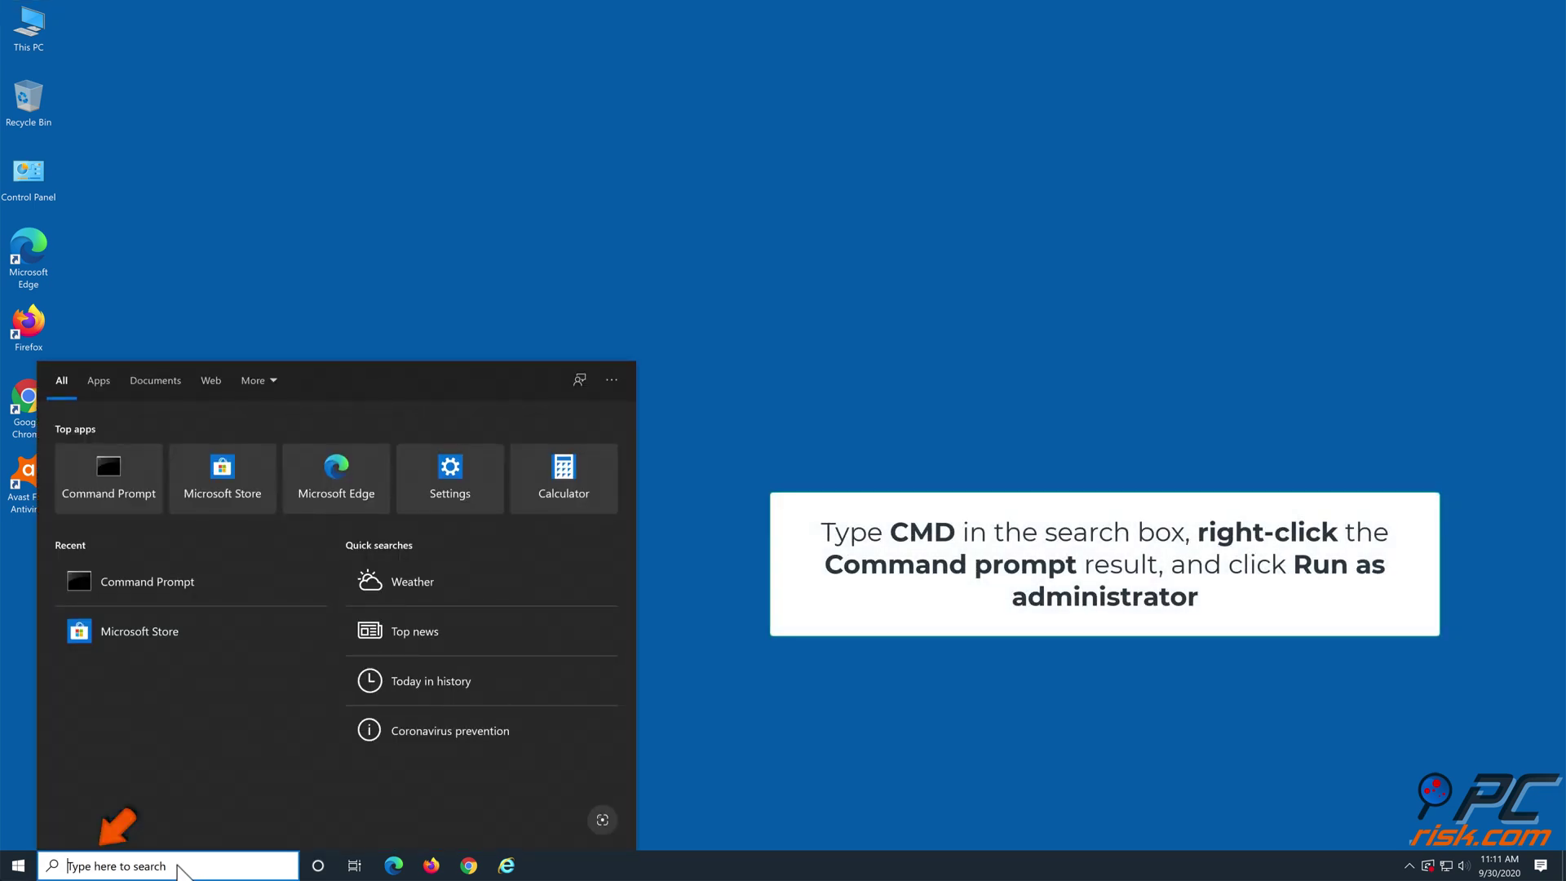
type("cmd")
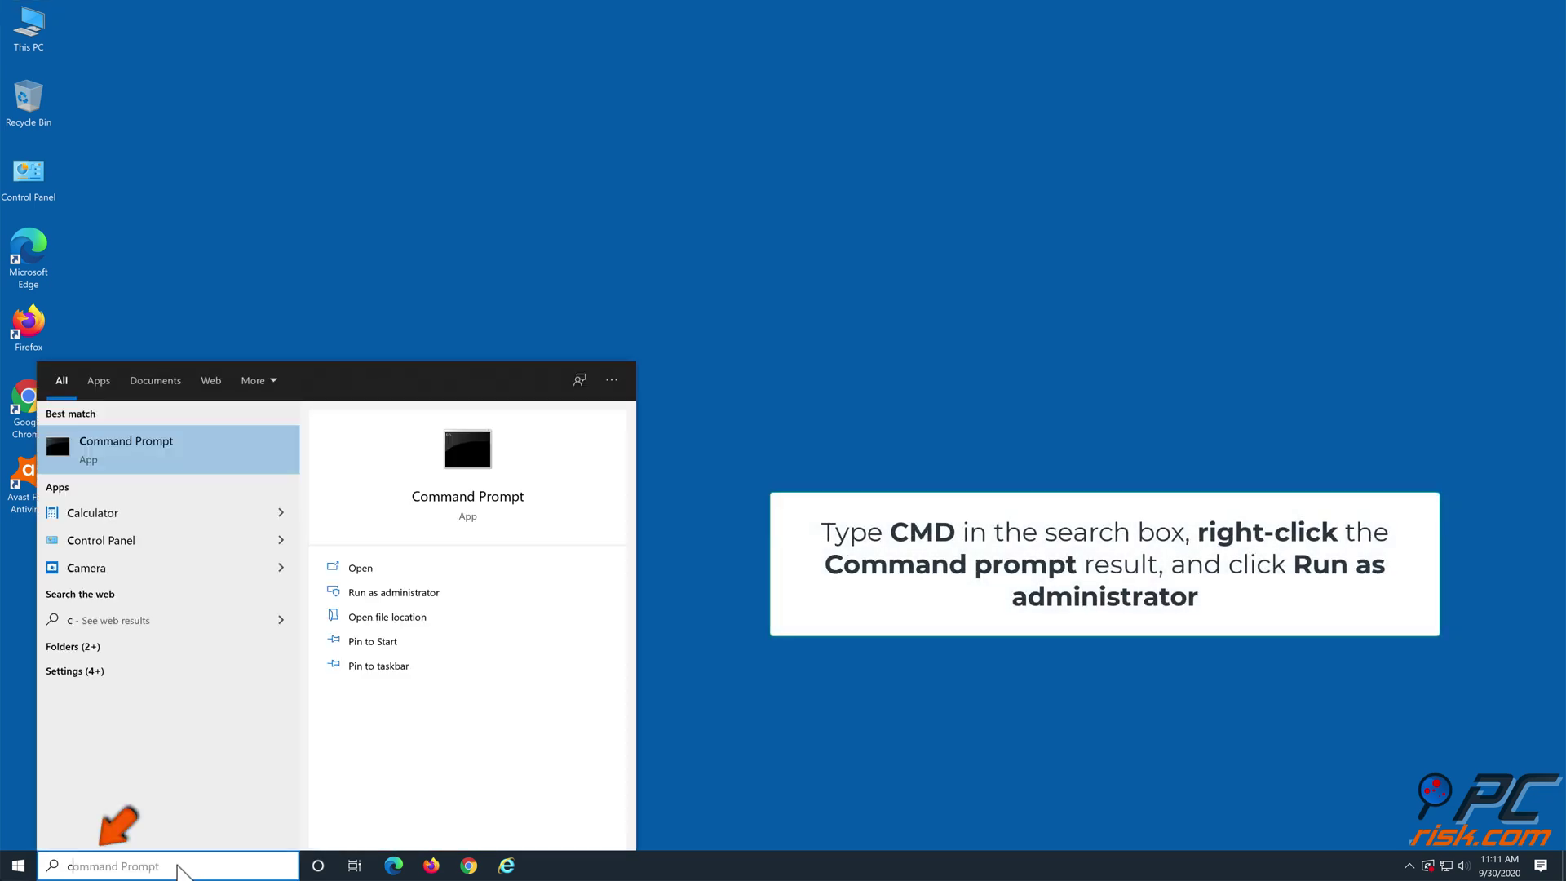
right_click(212, 447)
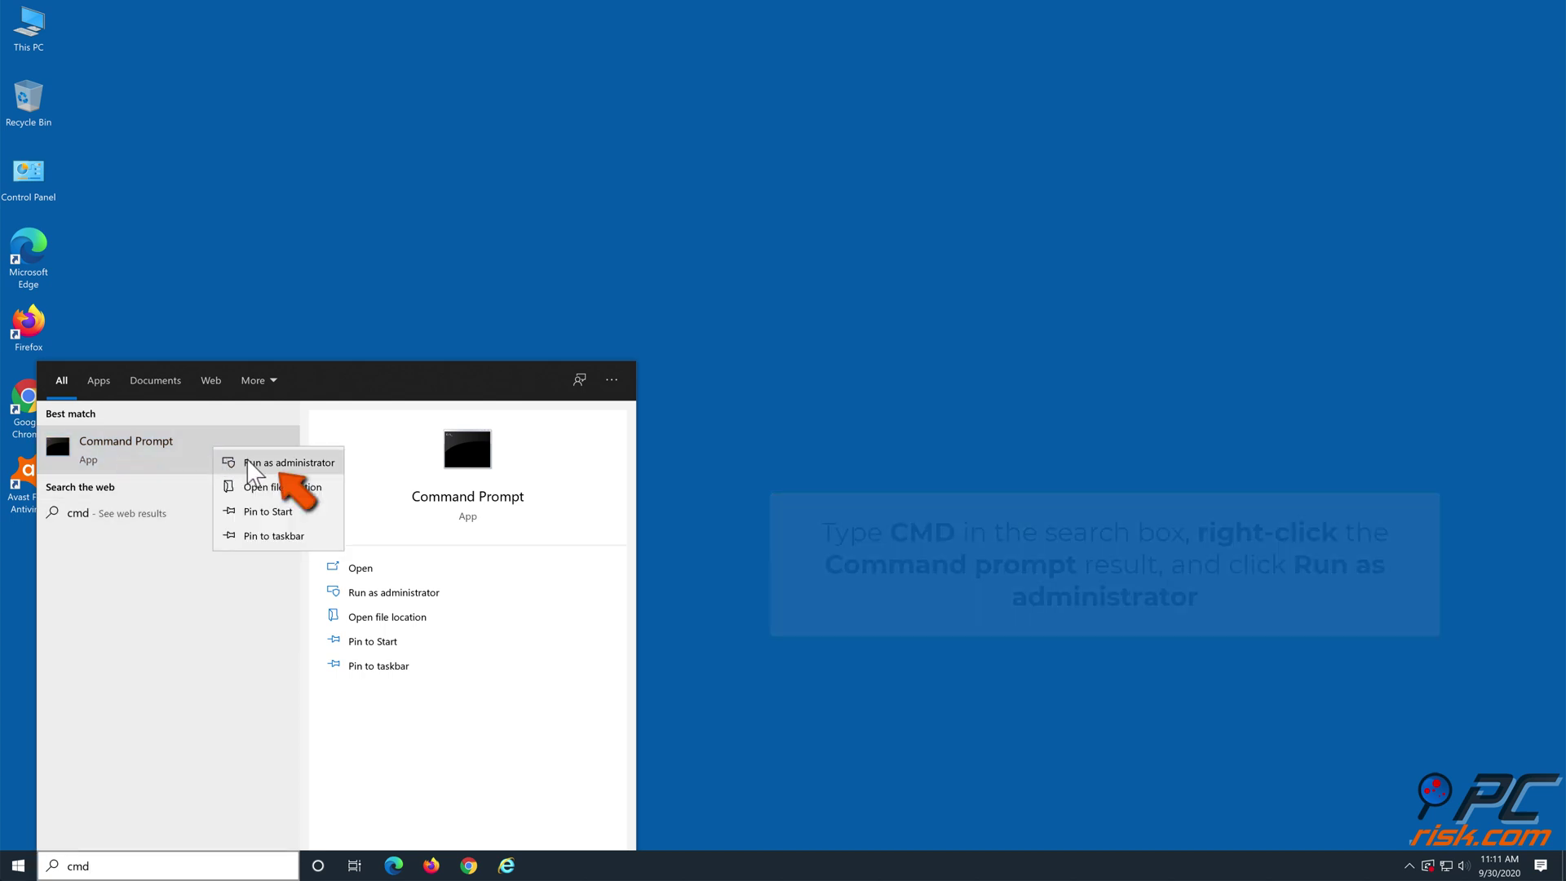
left_click(246, 460)
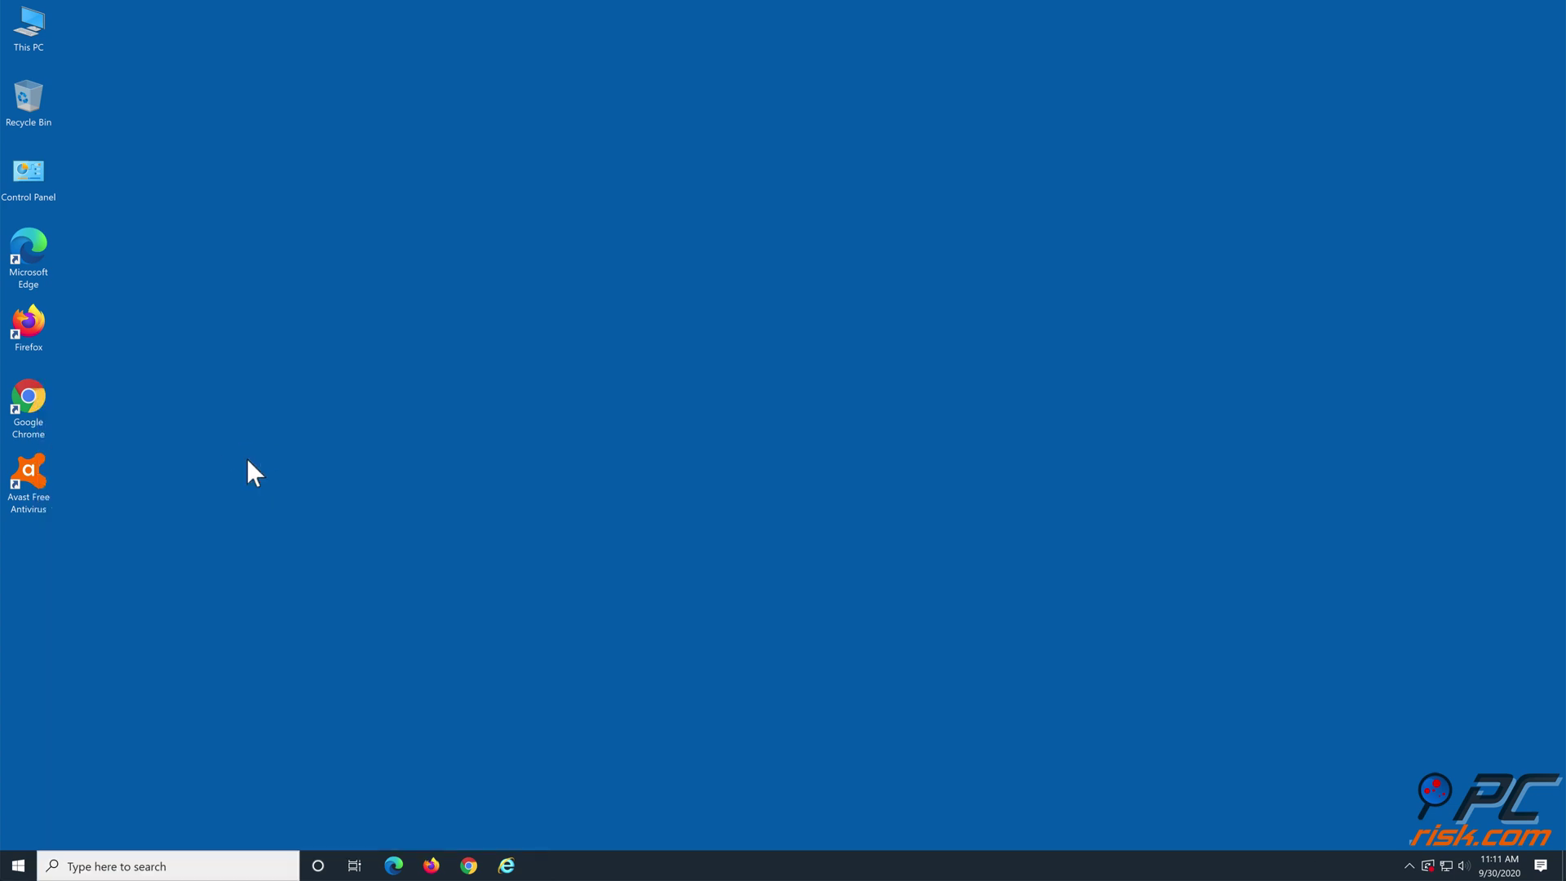
Run winmgmt /verifyrepository, then winmgmt /resetrepository to reset the WMI repository
type("winmg")
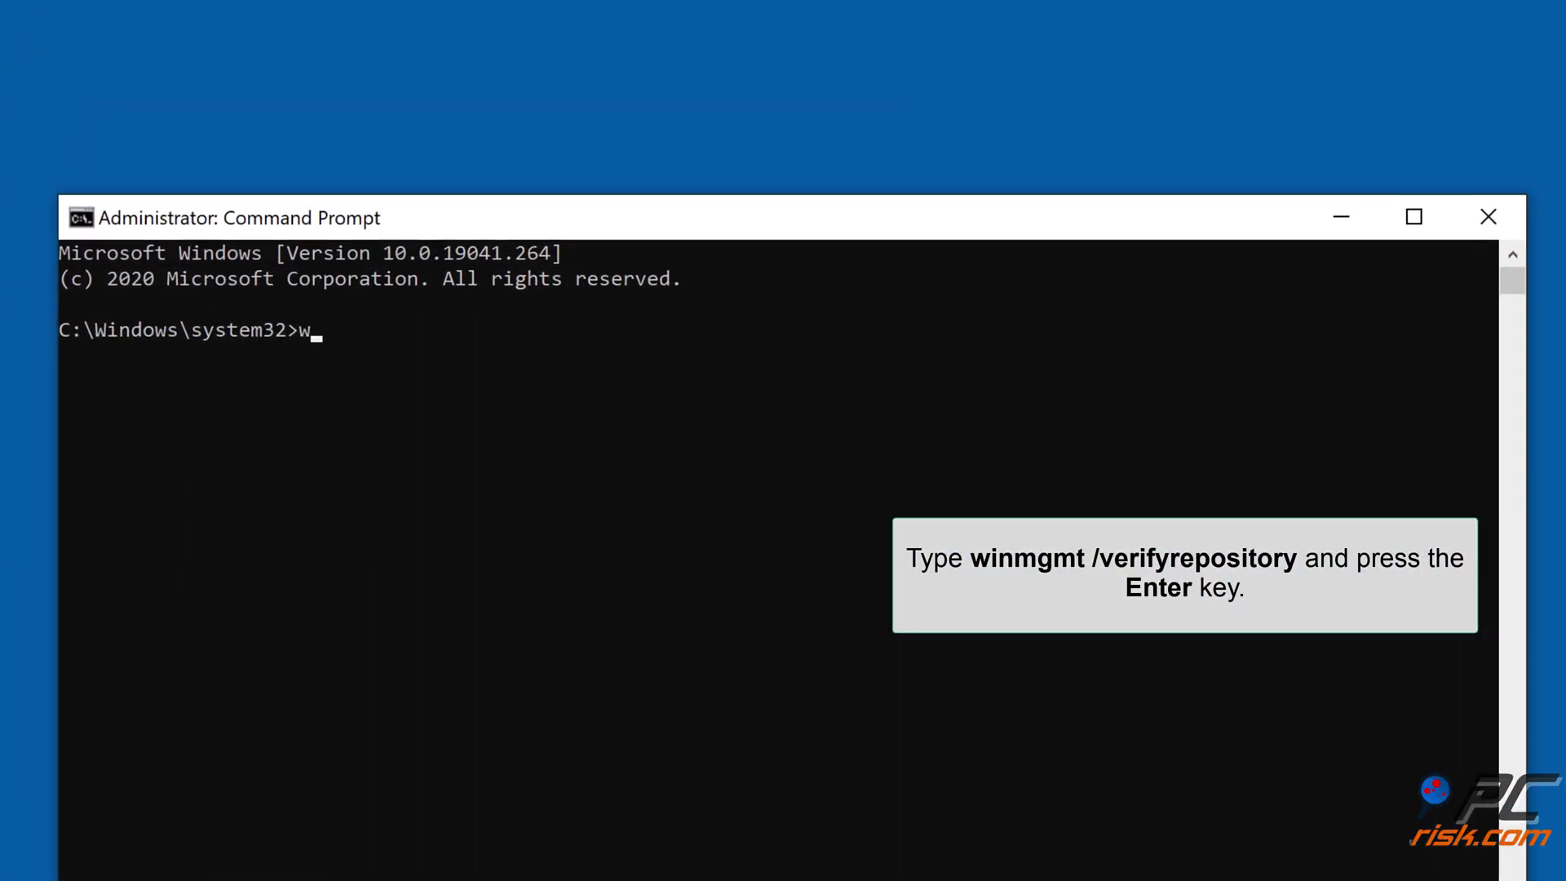
type("mt /")
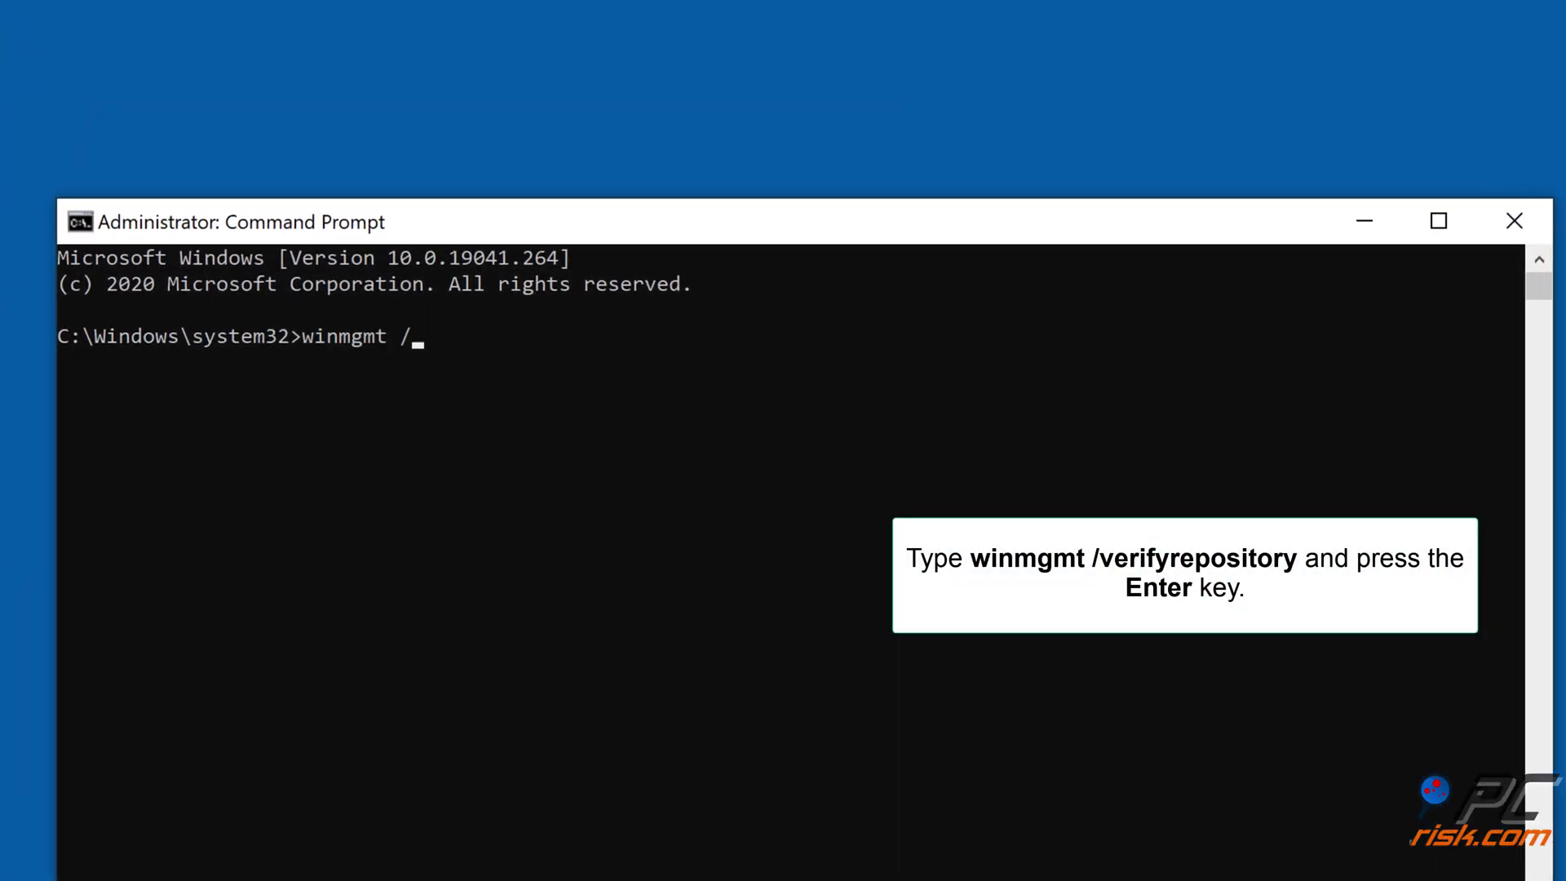
type("verifyrepository")
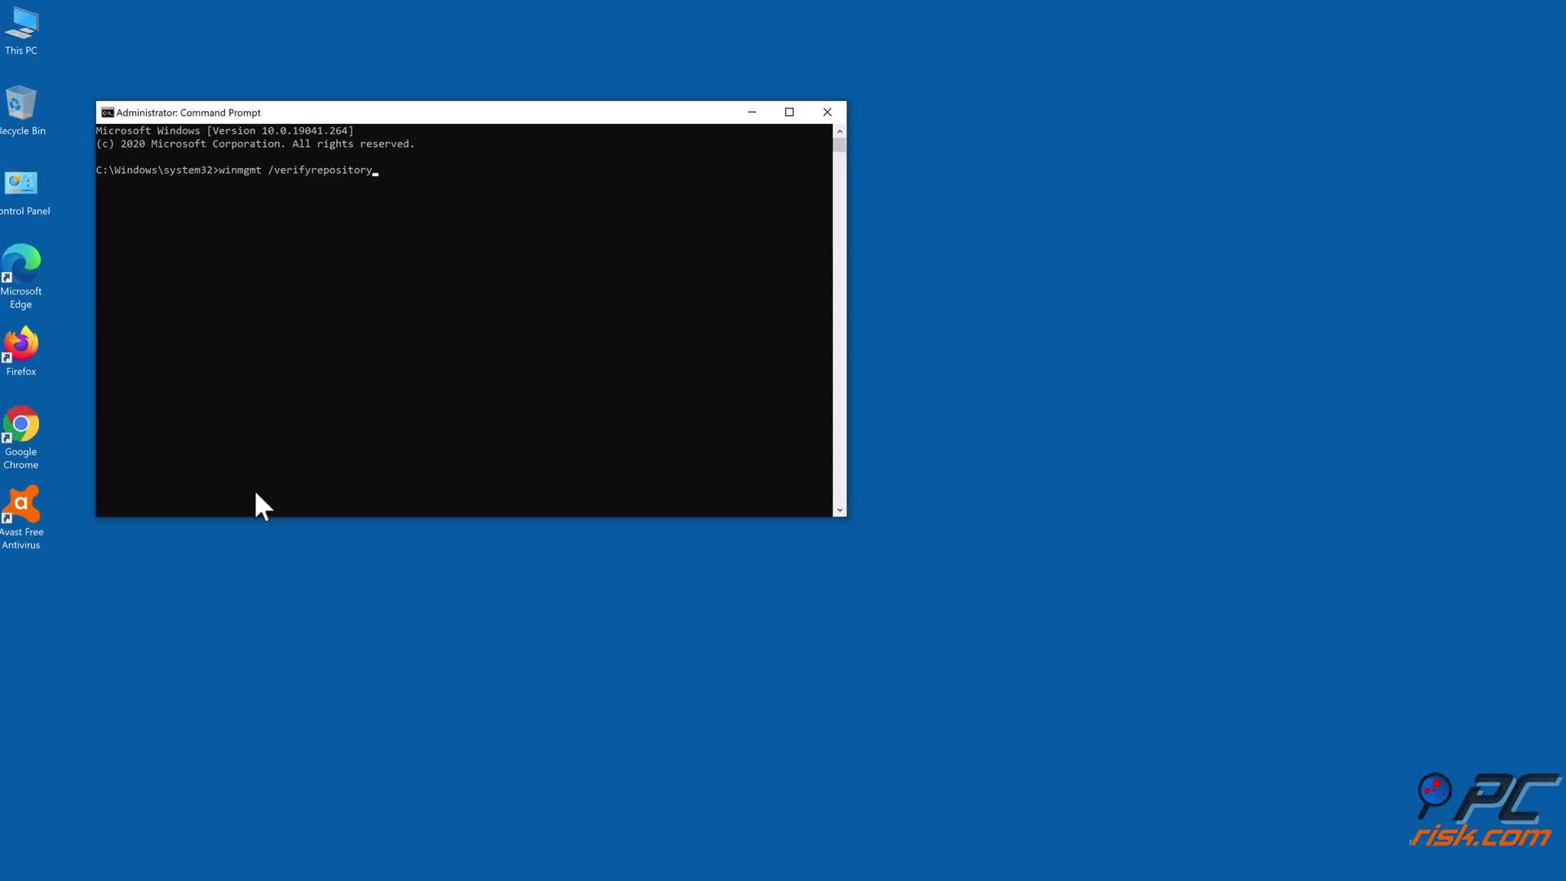
key("Return")
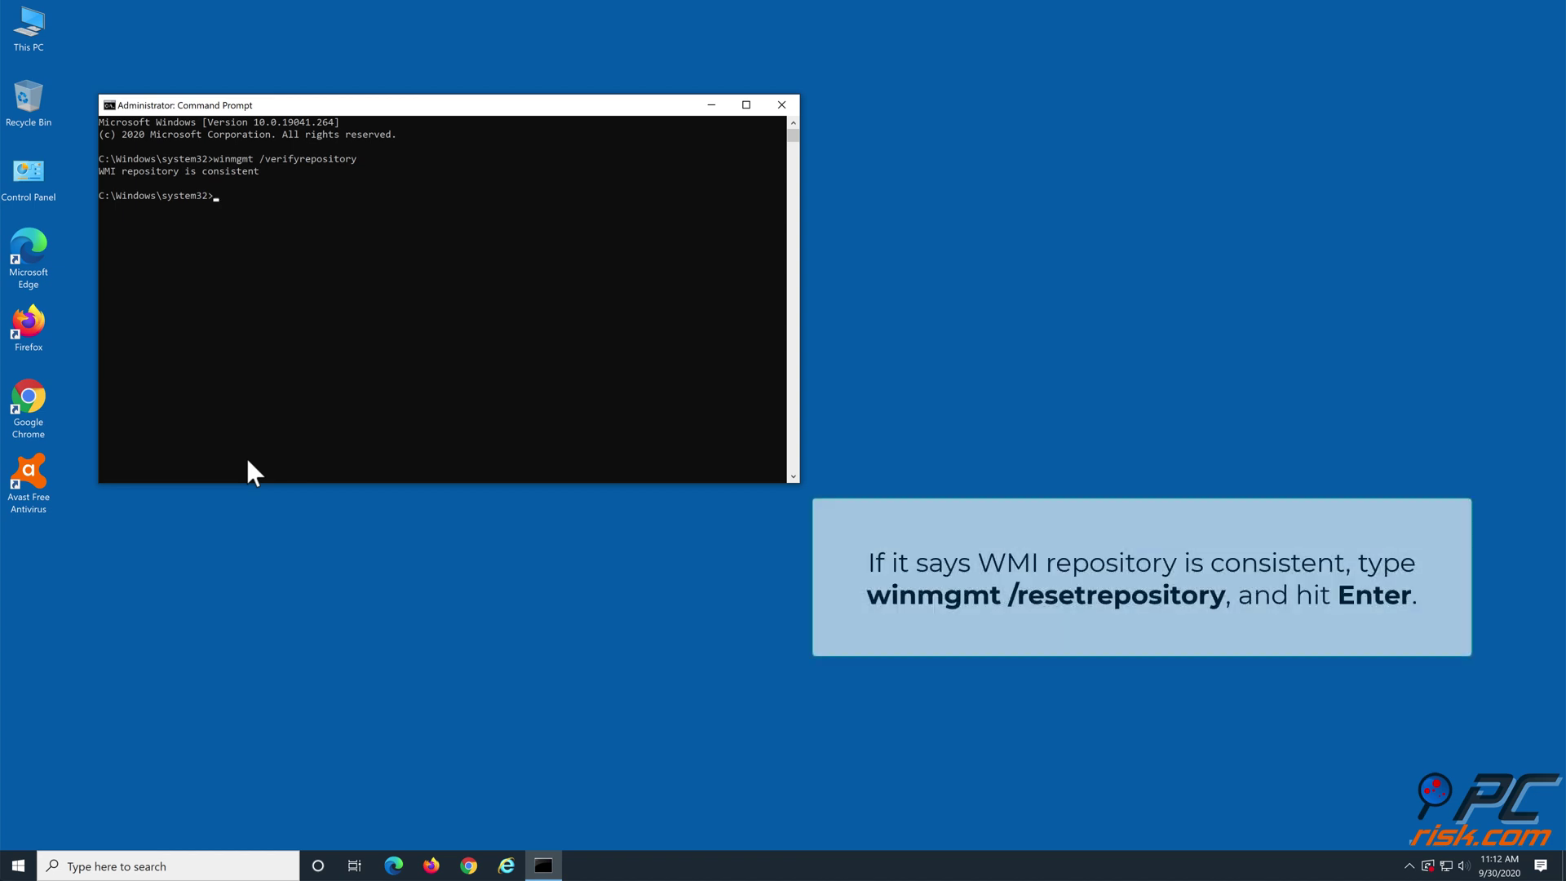
type("win")
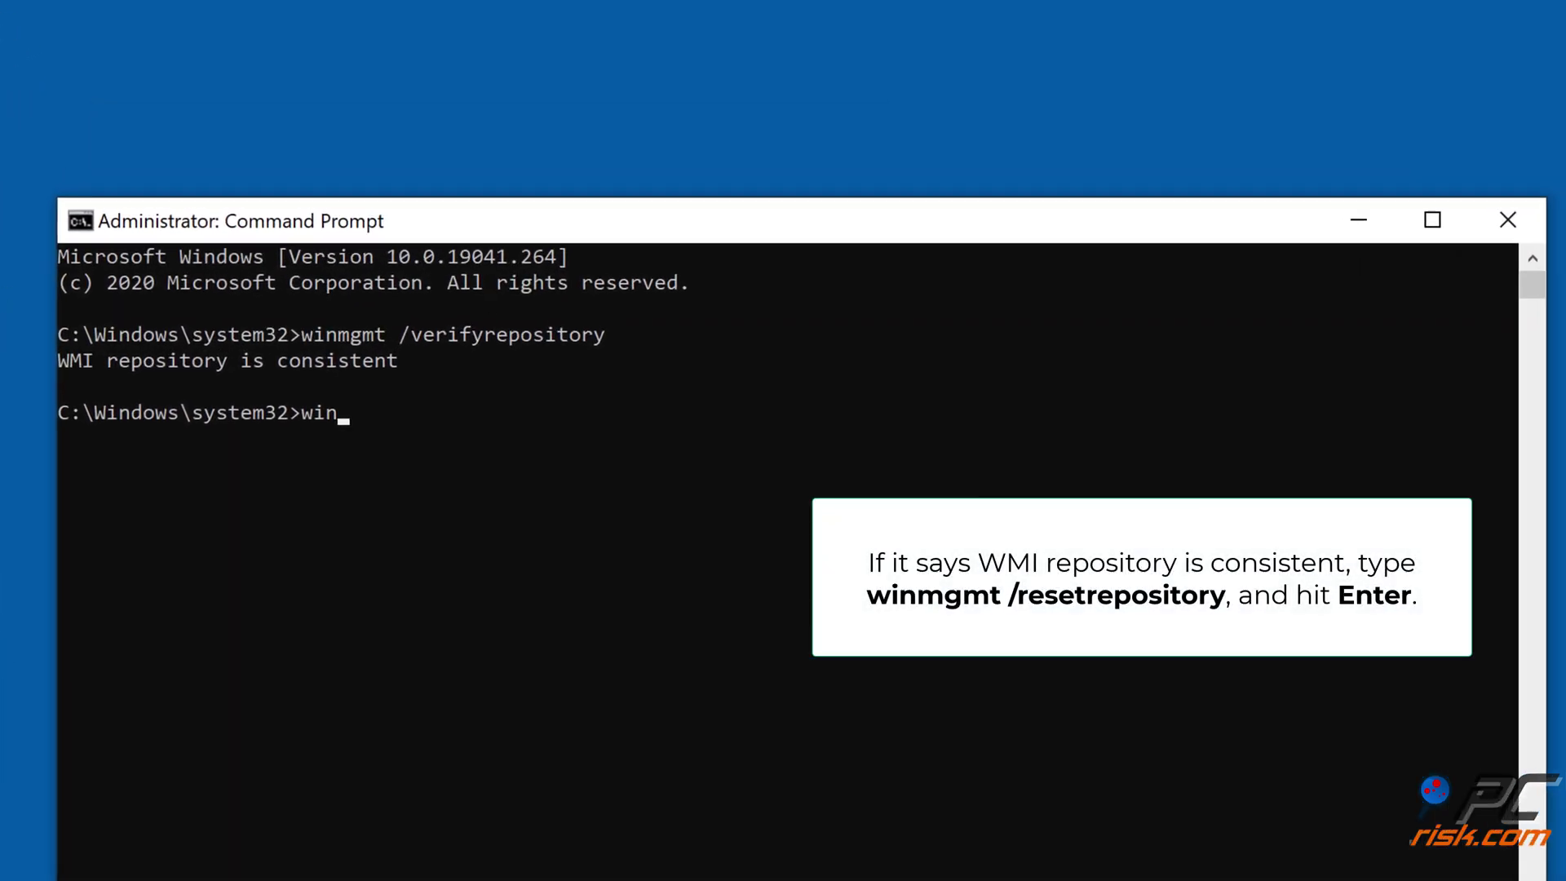
type("mgmt ")
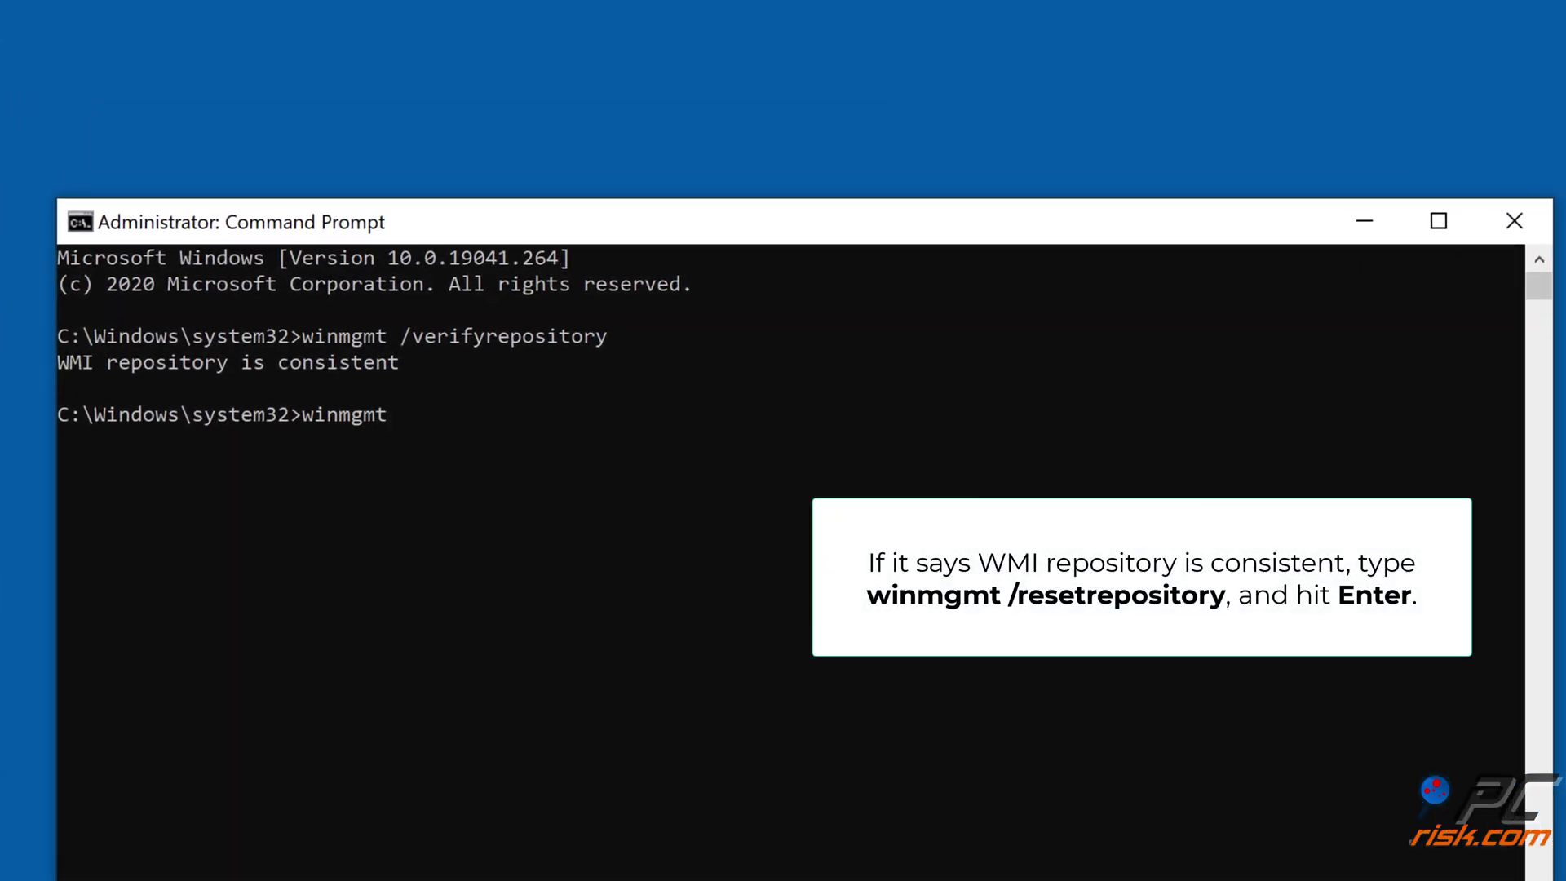
type("/resetrepository")
key("Return")
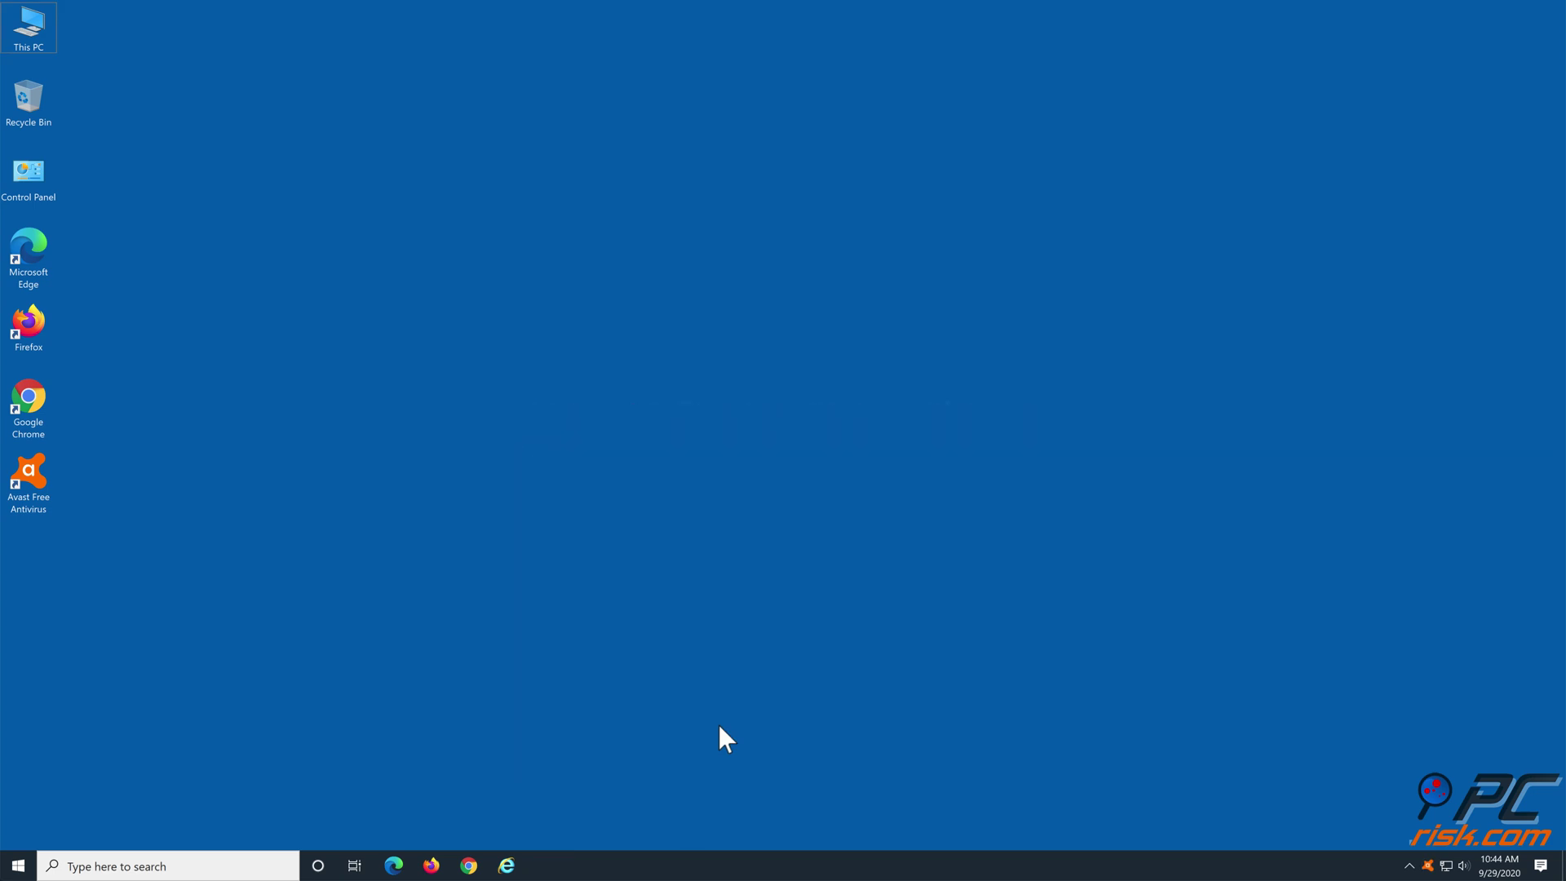
Launch Avast Free Antivirus and go to Menu > Settings > General > Exceptions
double_click(37, 483)
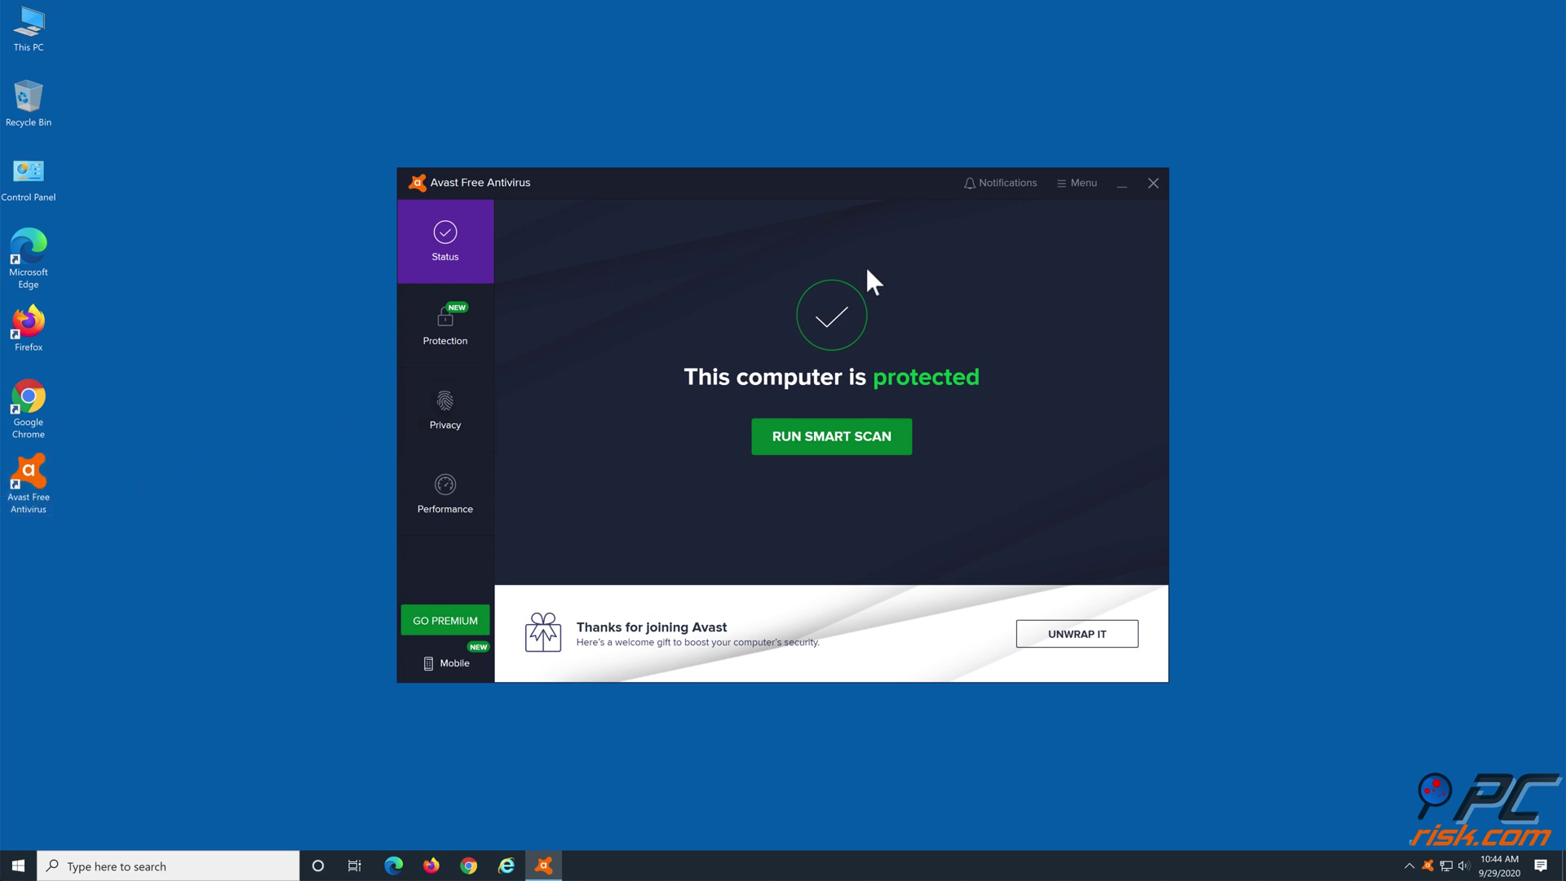
left_click(1076, 186)
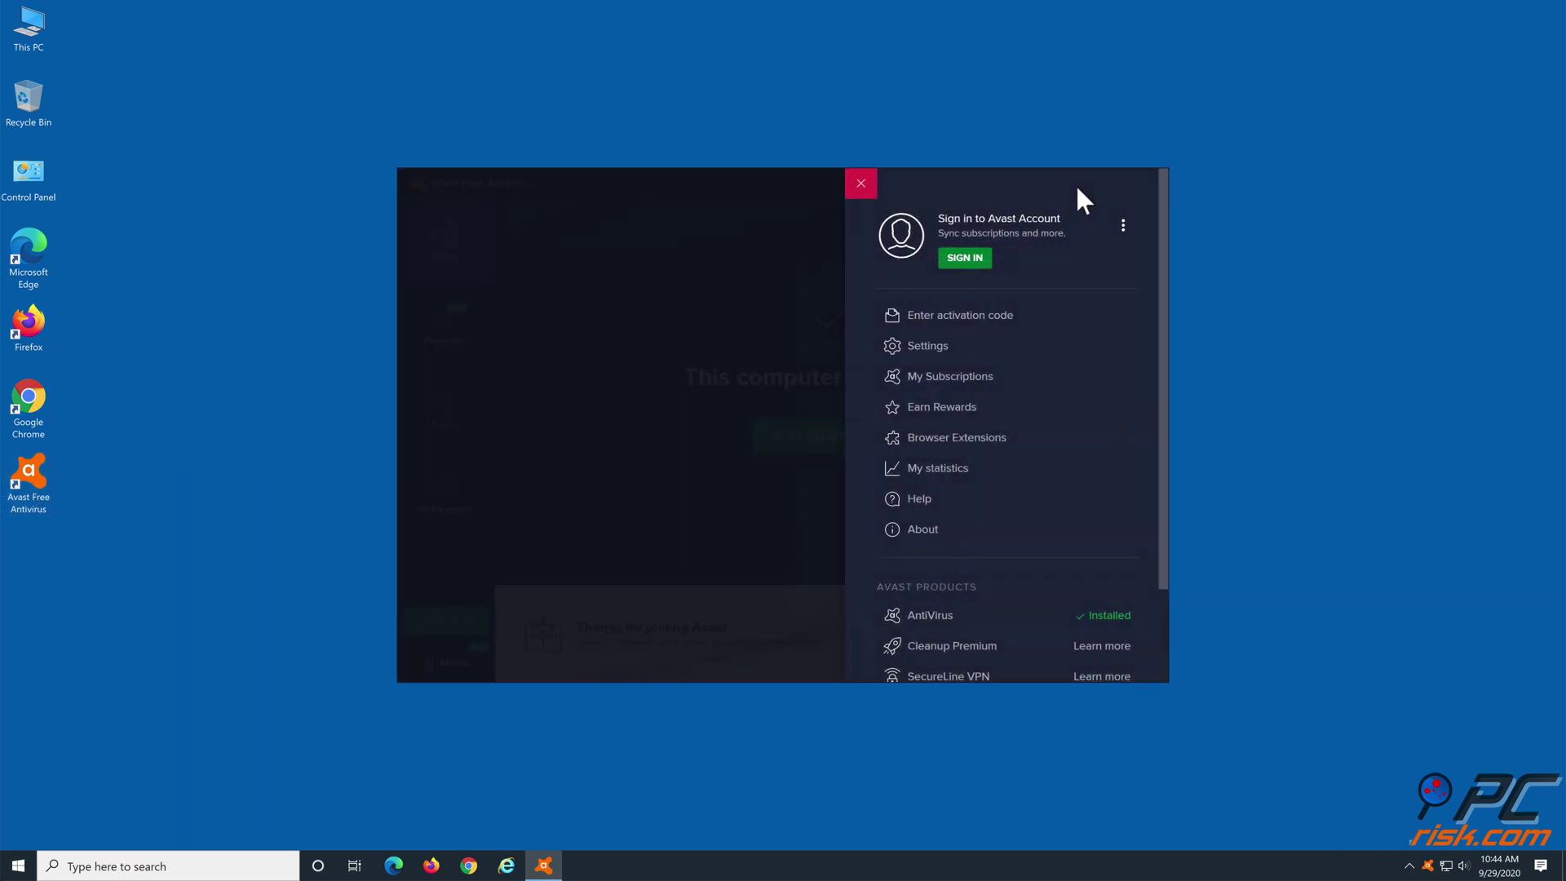
left_click(922, 346)
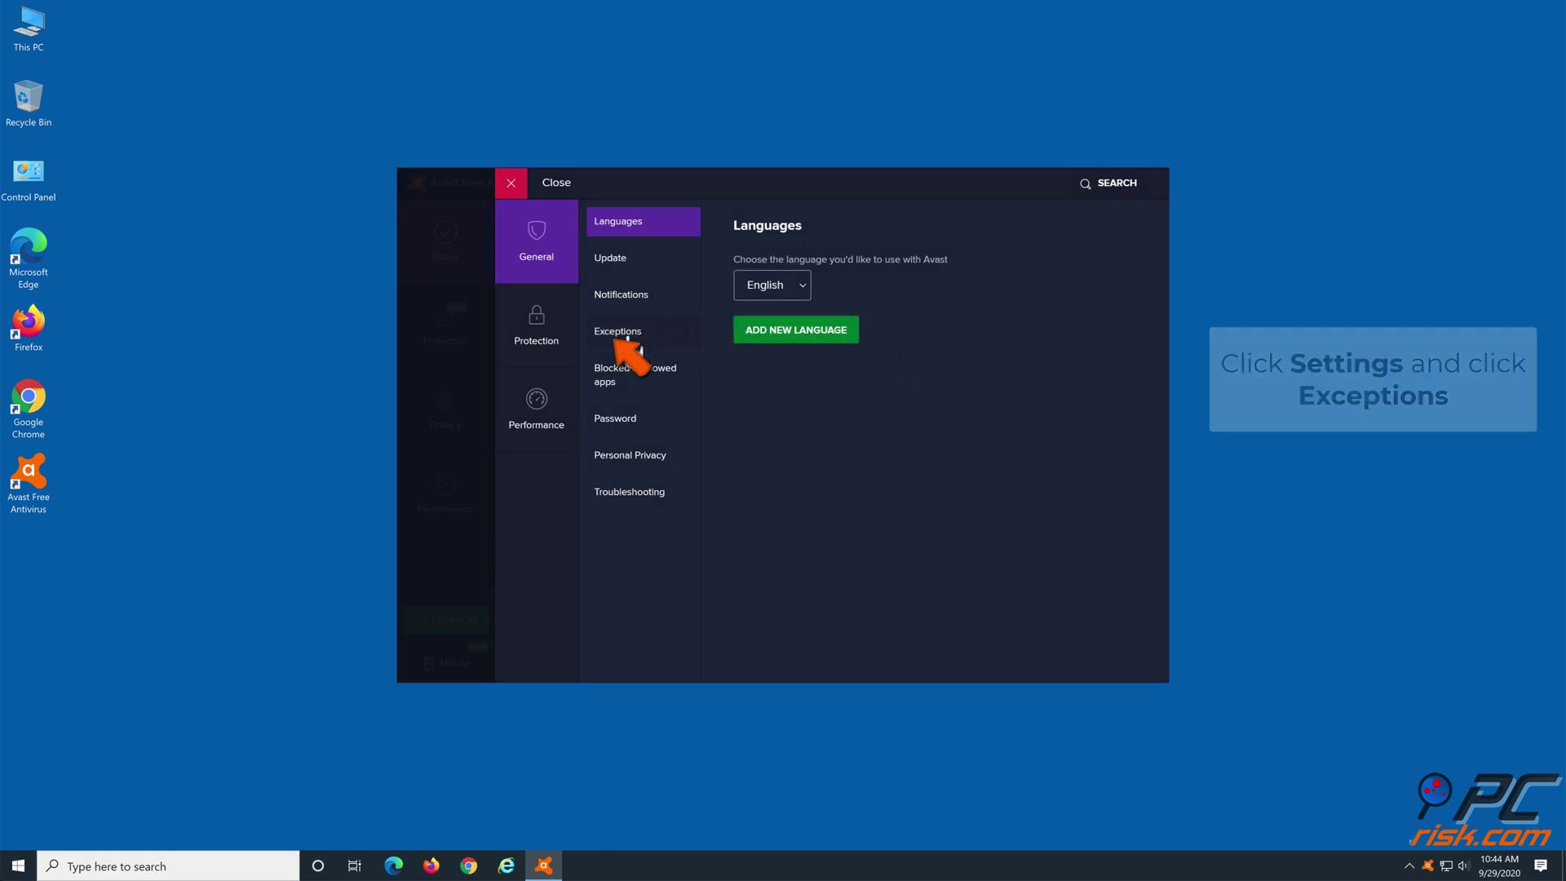
left_click(628, 339)
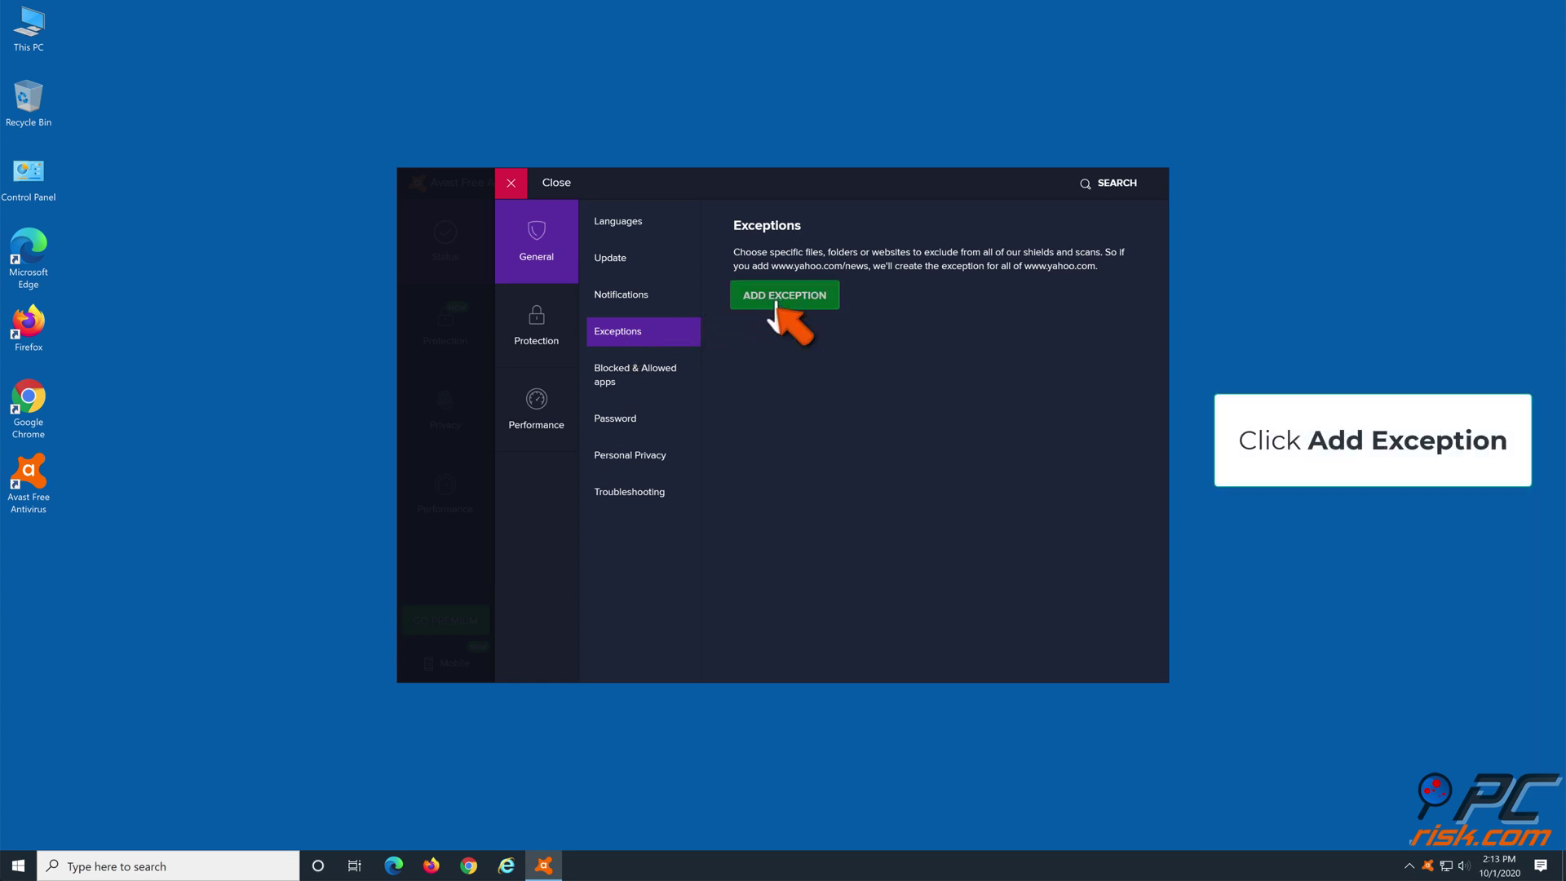
Add c:\windows\explorer.exe as an Avast exception
left_click(775, 296)
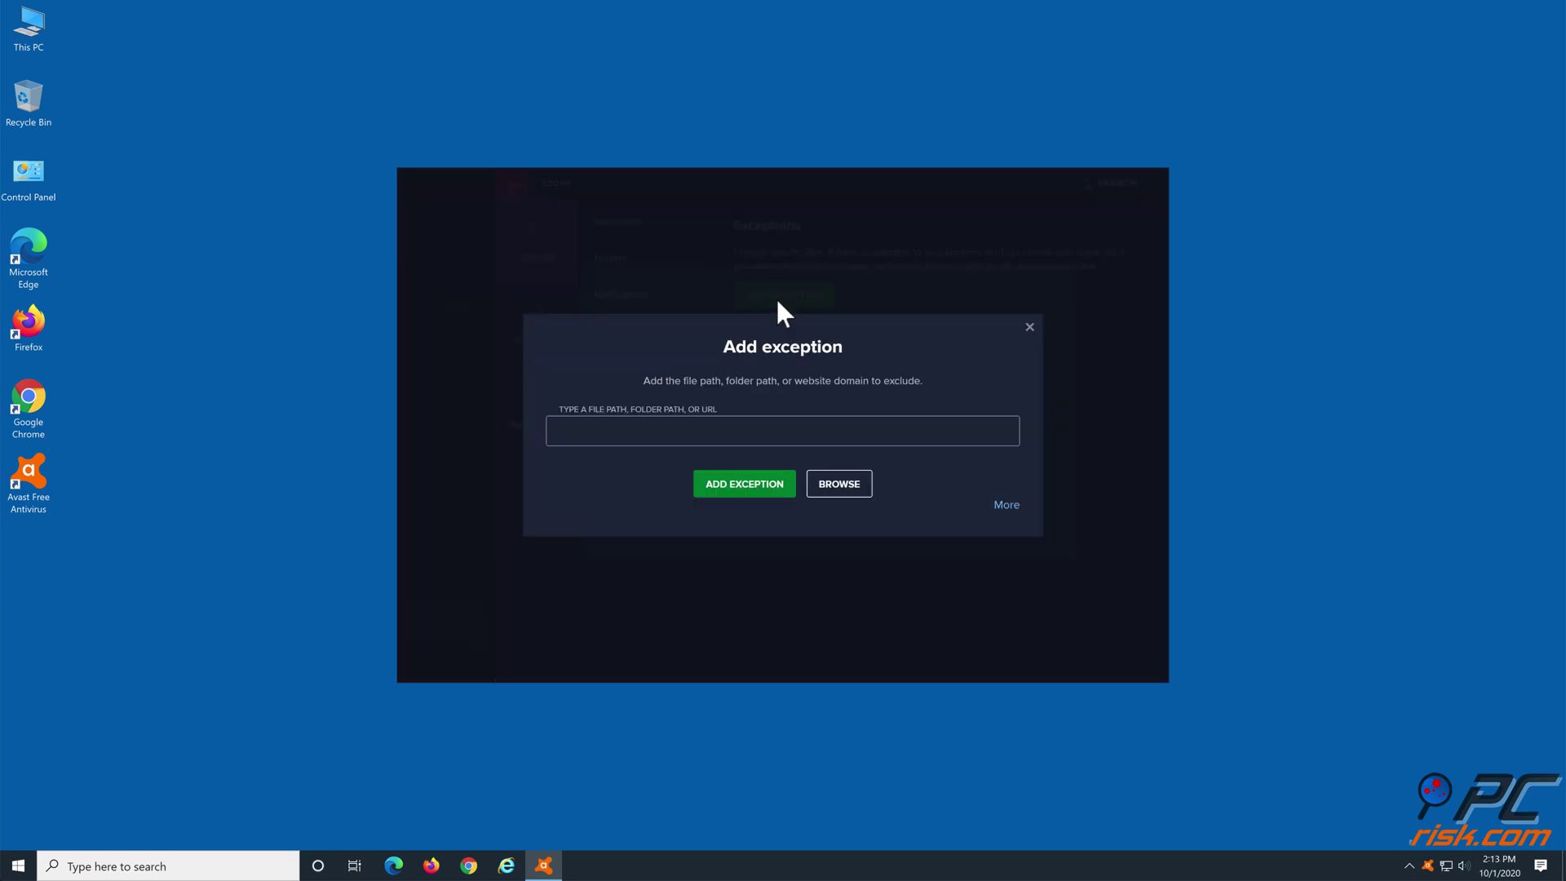
left_click(690, 440)
type("c:\\windows")
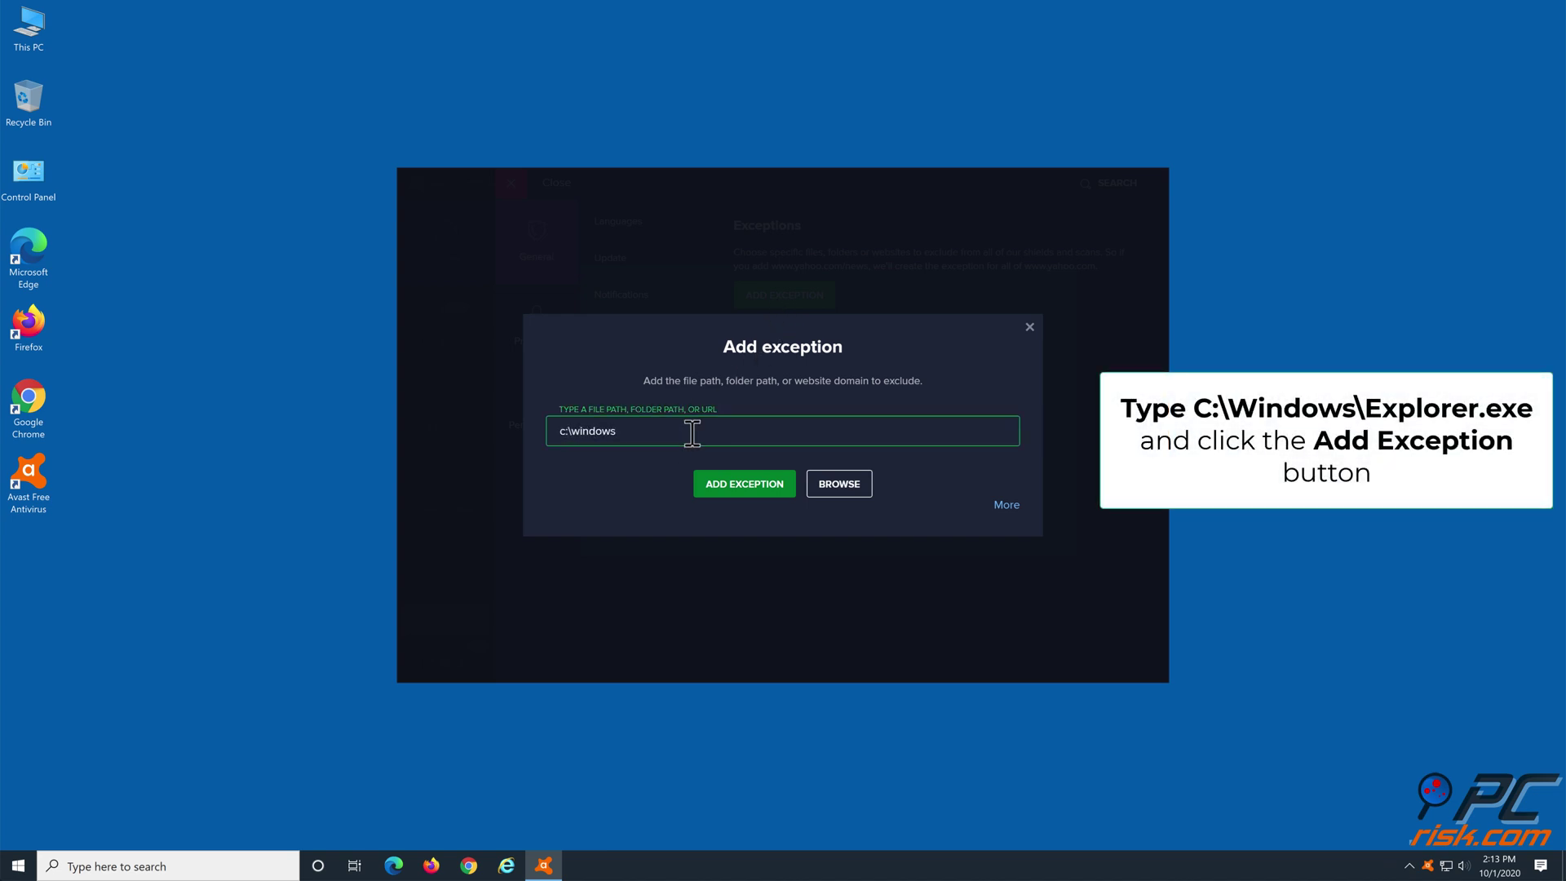
type("\\explorer.exe")
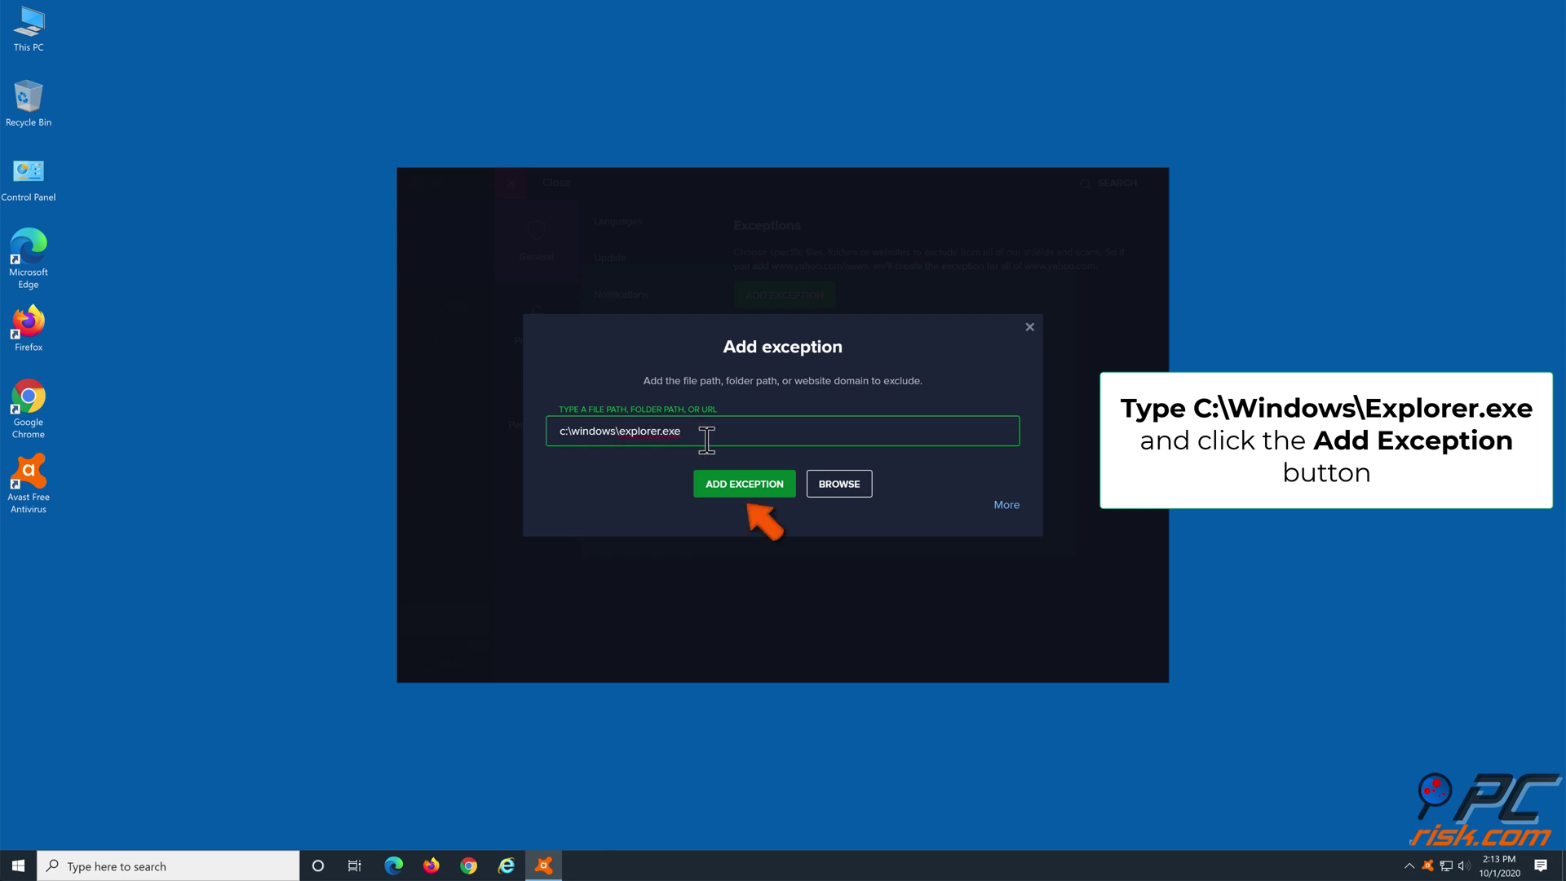
left_click(745, 484)
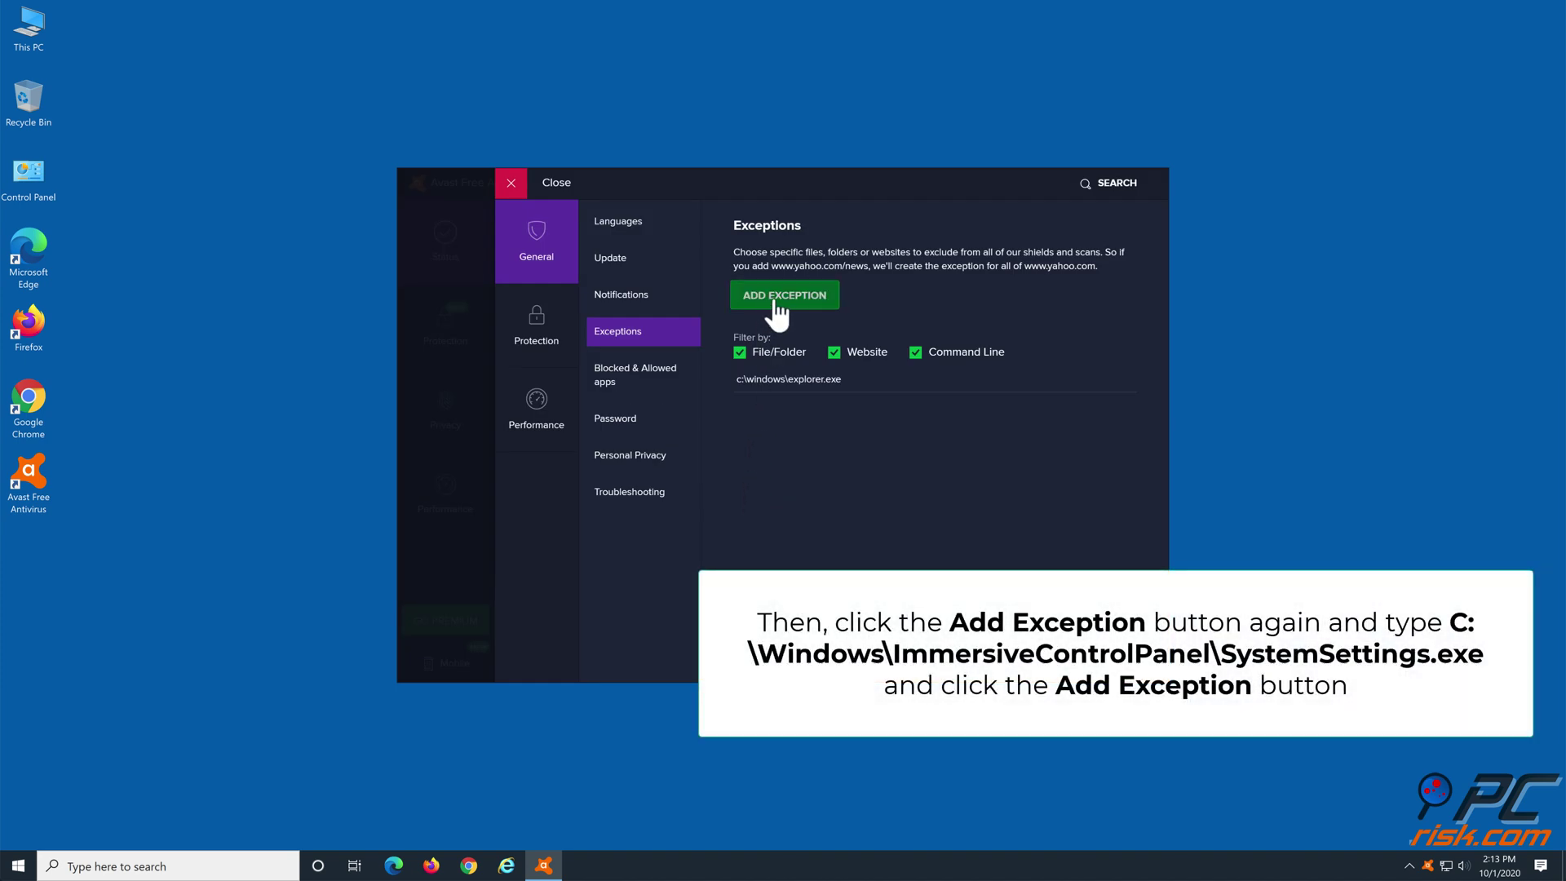
Add c:\windows\immersivecontrolpanel\systemsettings.exe as a second Avast exception
left_click(777, 303)
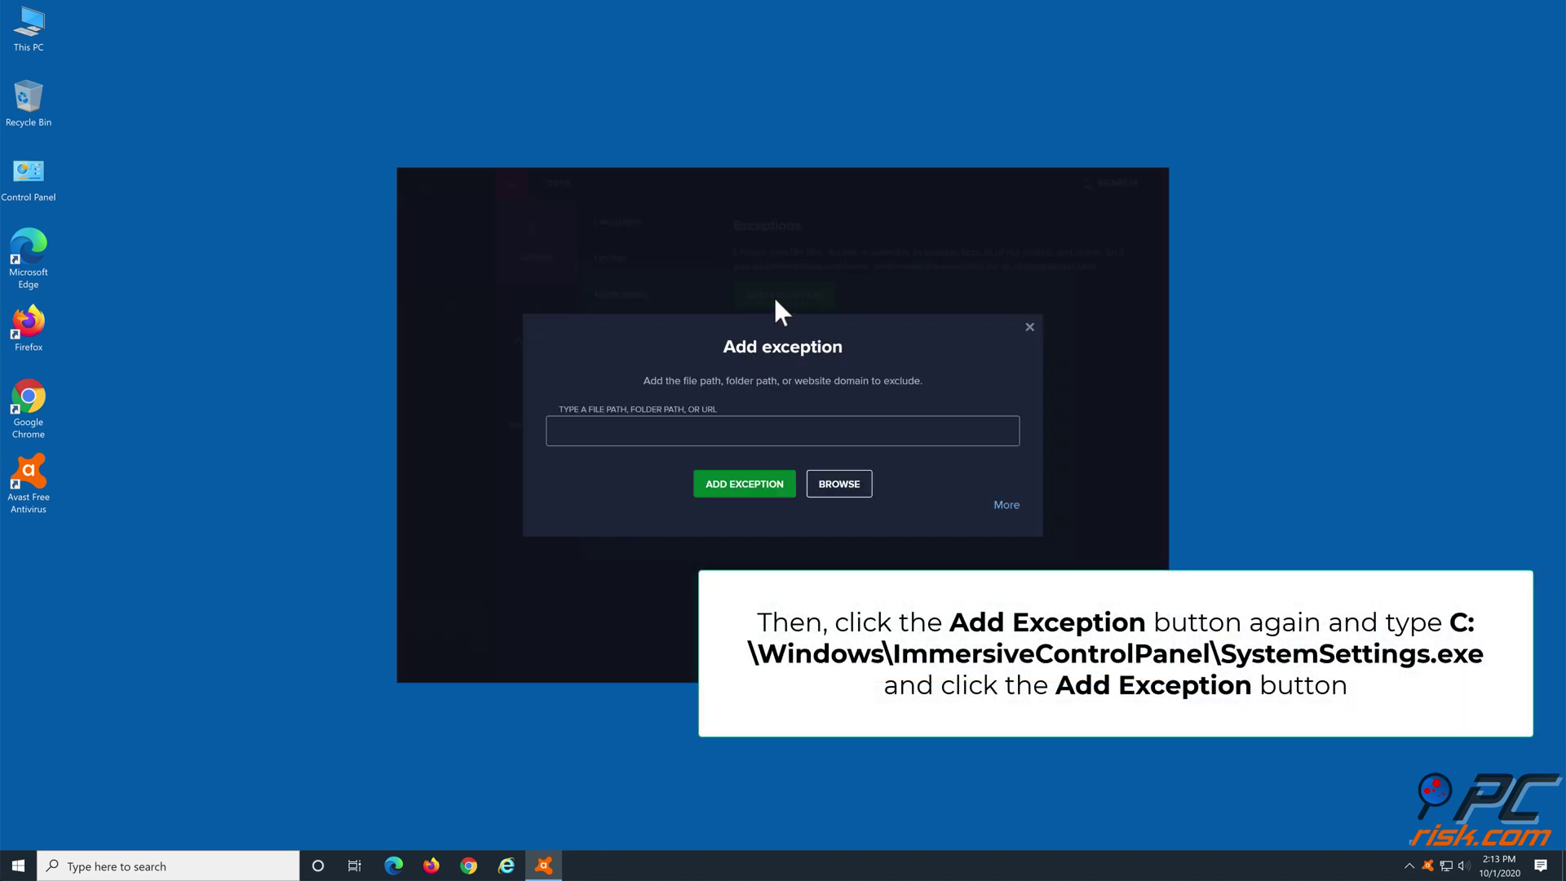
left_click(680, 430)
type("c:\\windows\\immersivecontrolpanel\\sys")
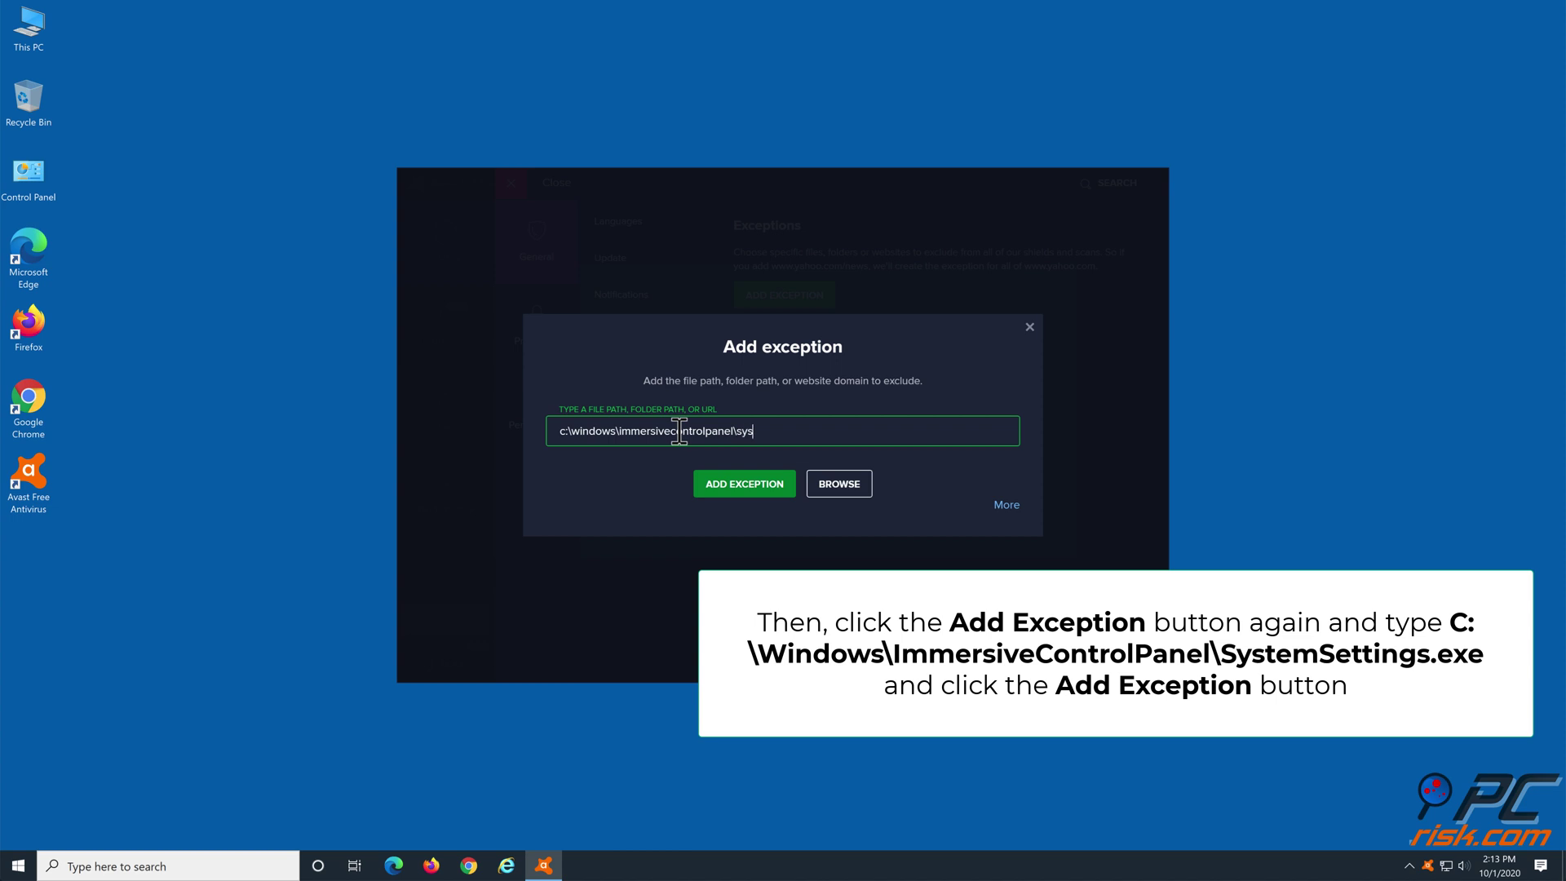
type("temsettings")
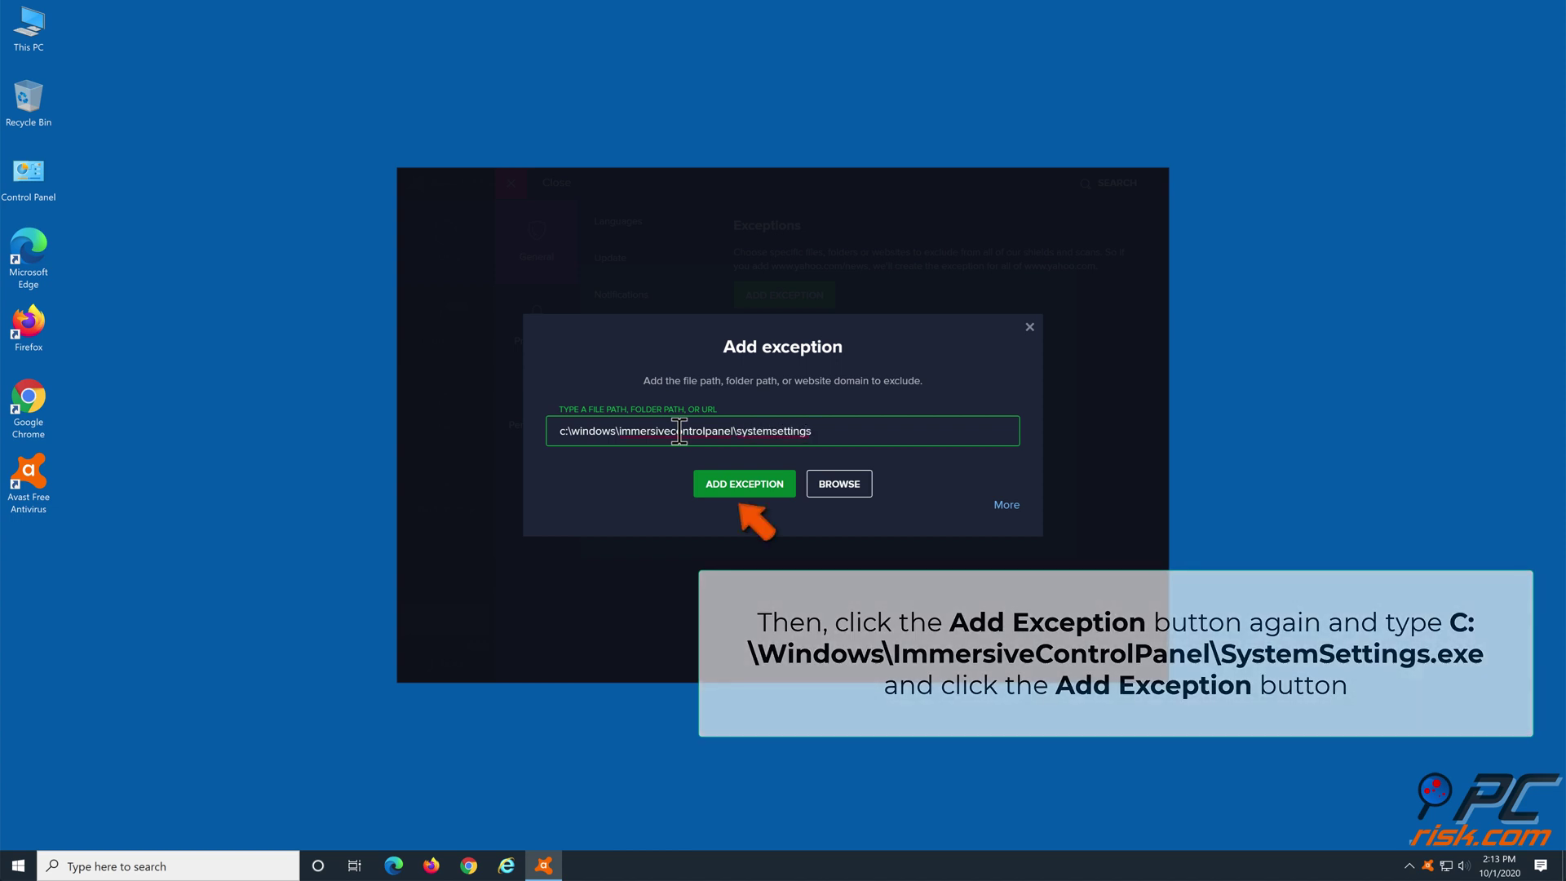
type(".exe")
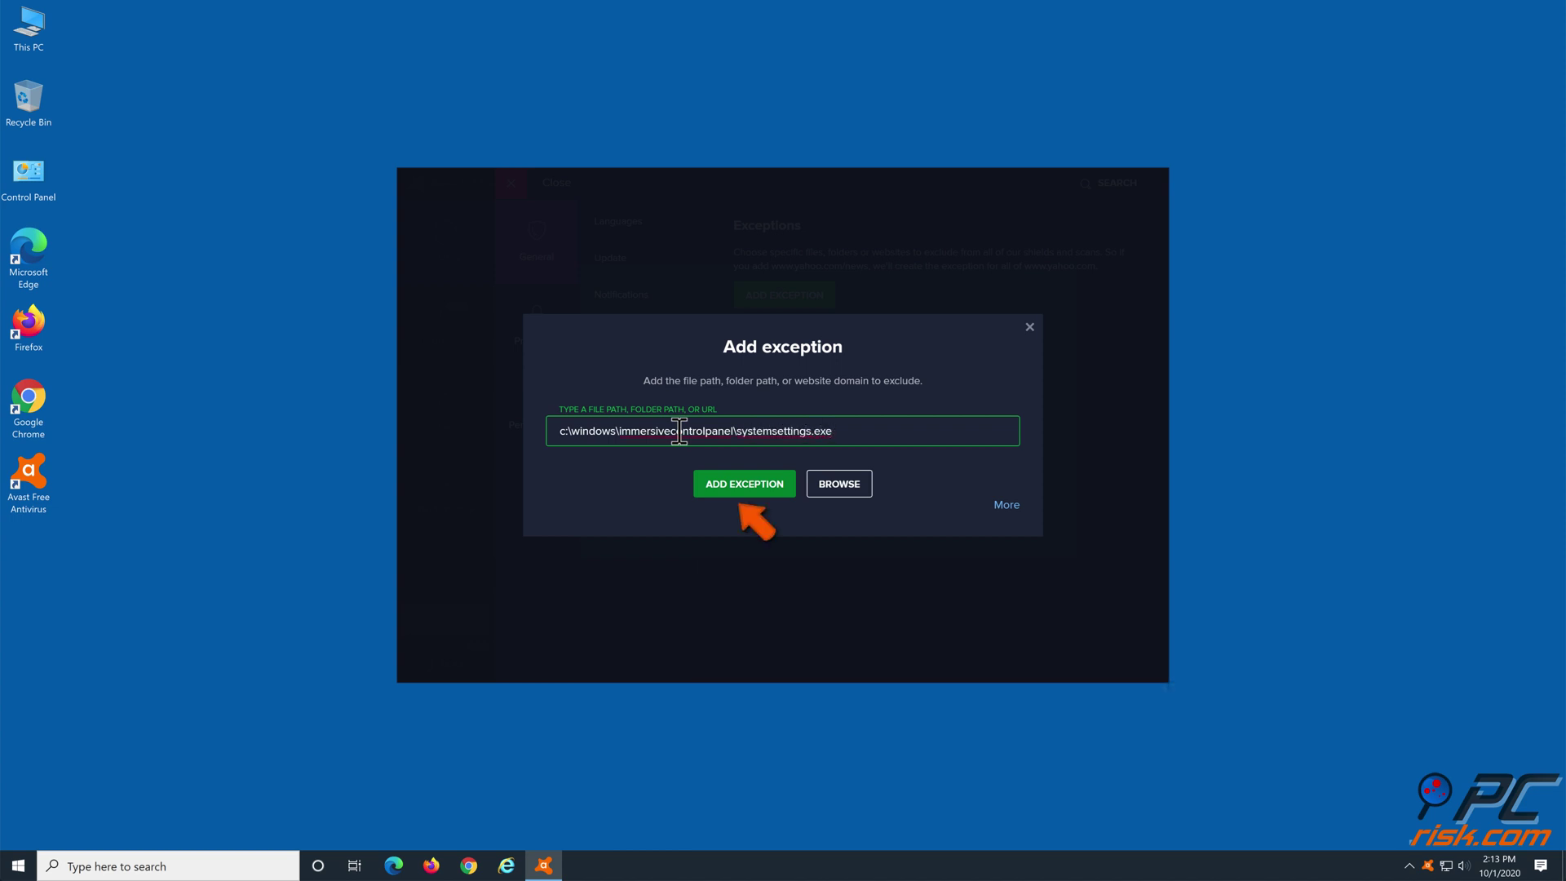
left_click(743, 485)
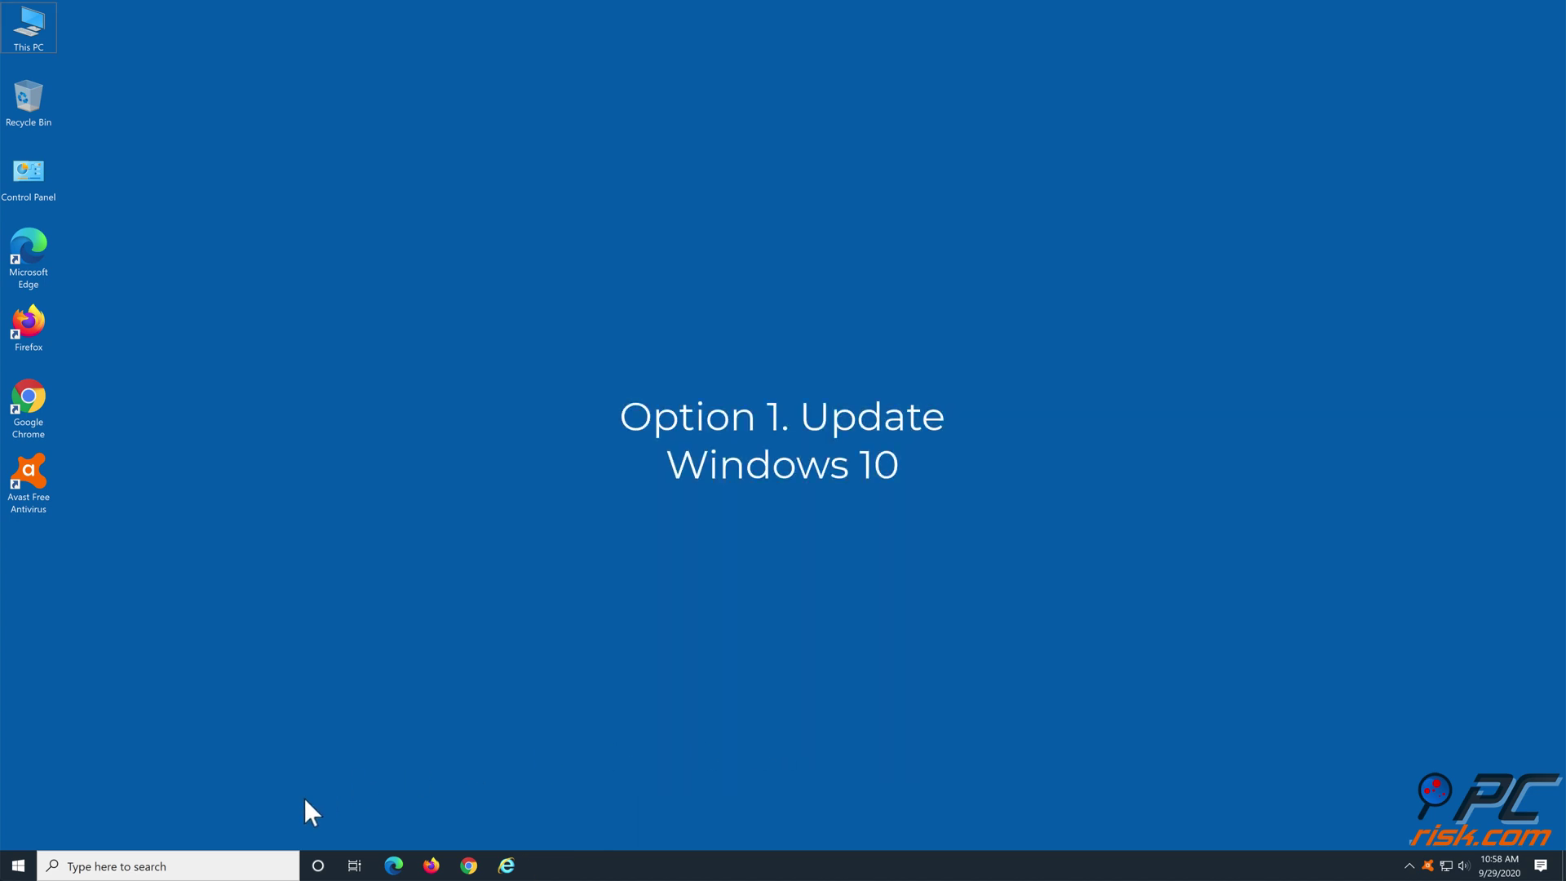
Search 'check for updates' and open the Windows Update settings page from the best match
left_click(147, 867)
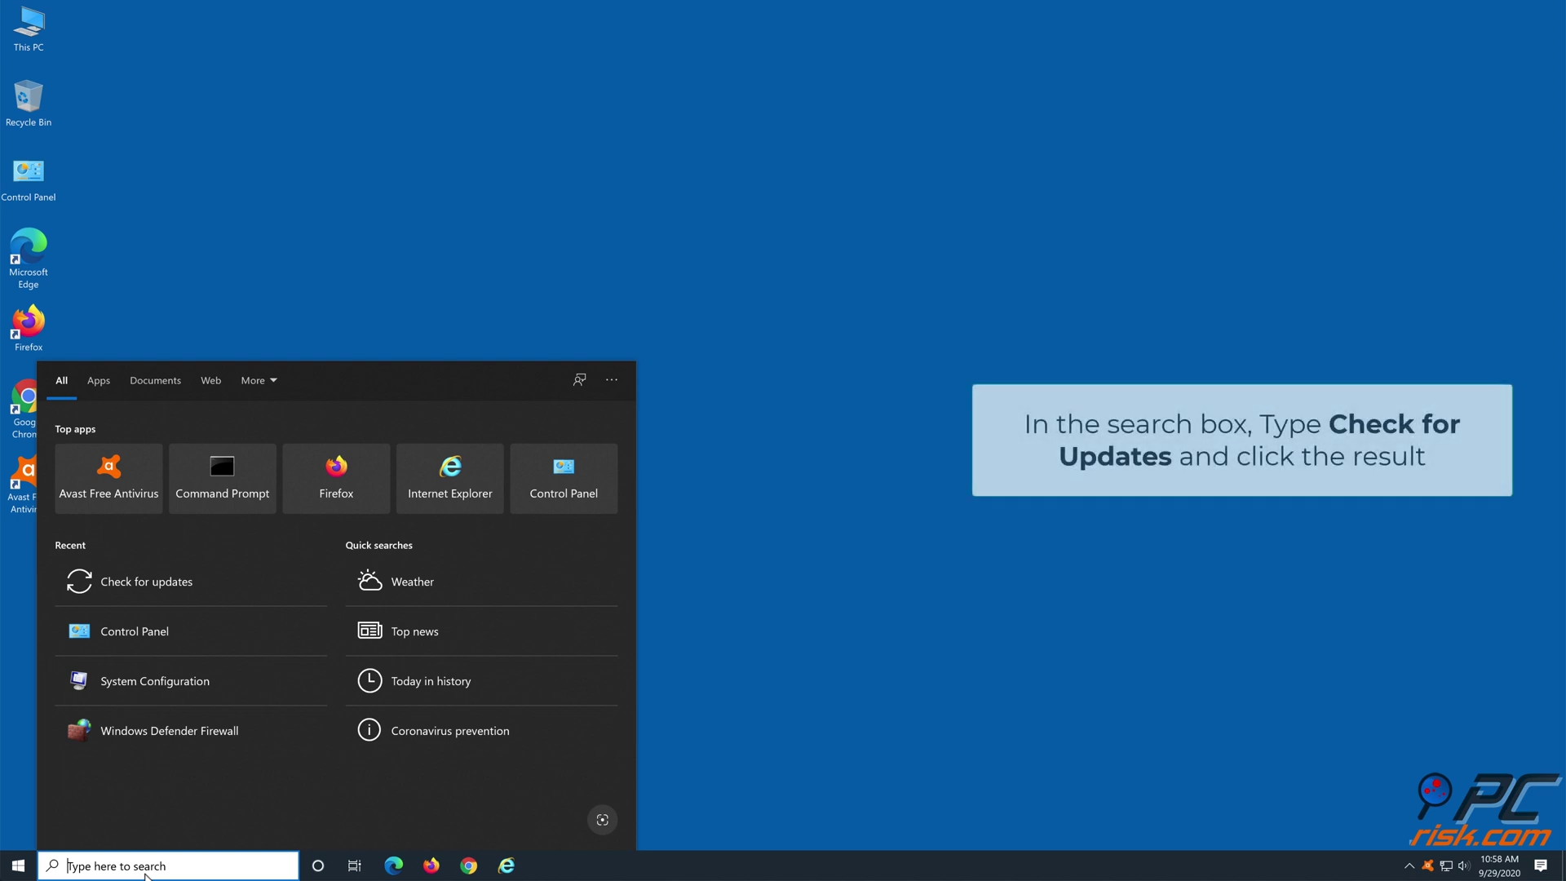
type("check for ")
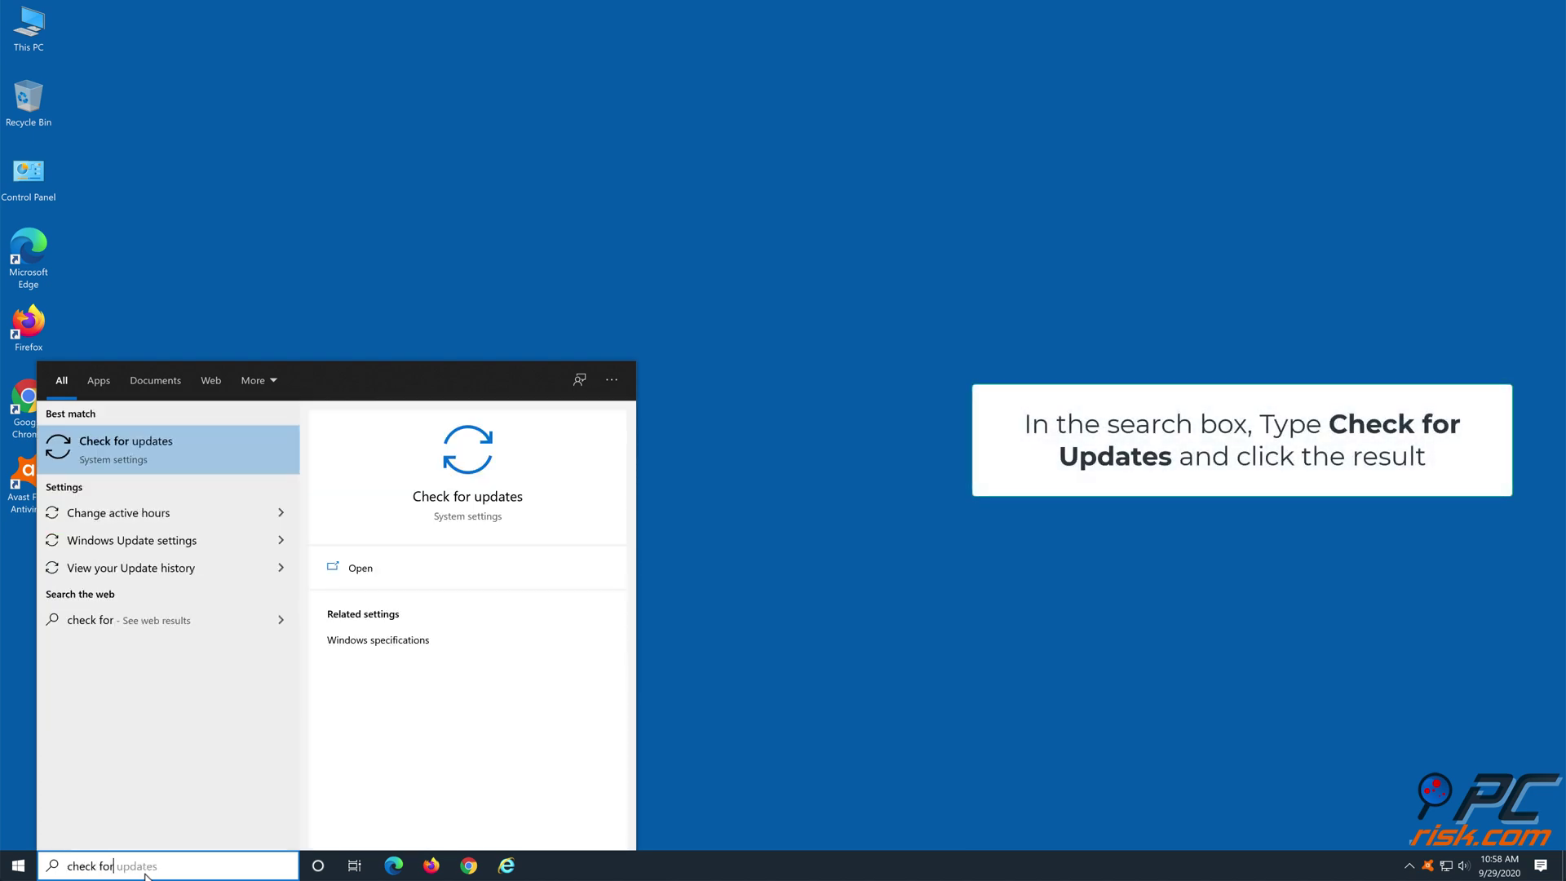
type("updates")
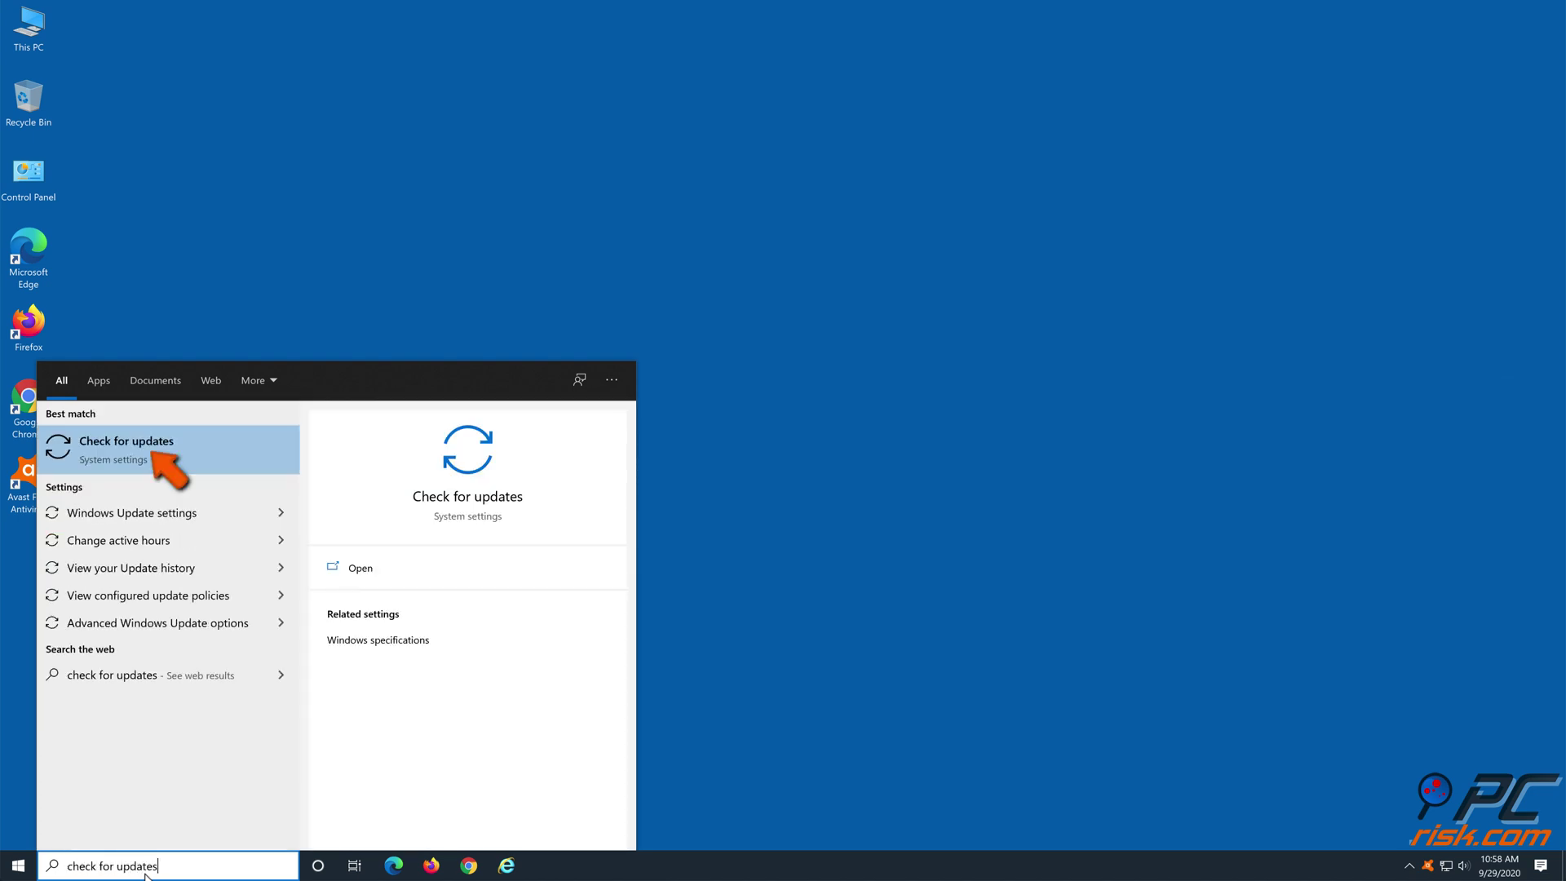
left_click(184, 453)
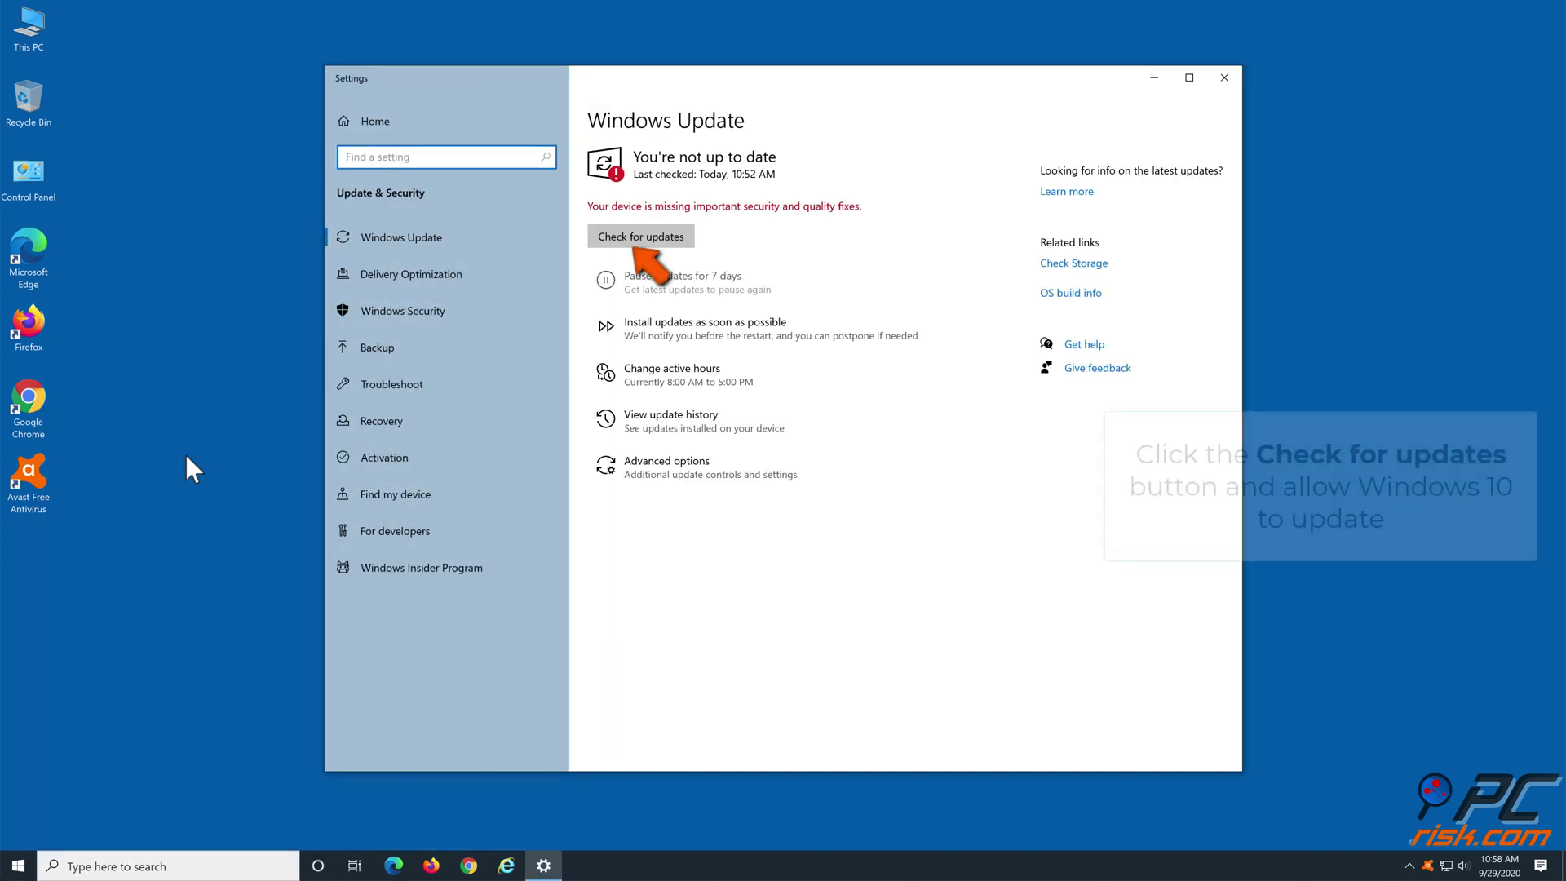
Run Check for updates so the 2020-09 Cumulative Update starts downloading
left_click(647, 237)
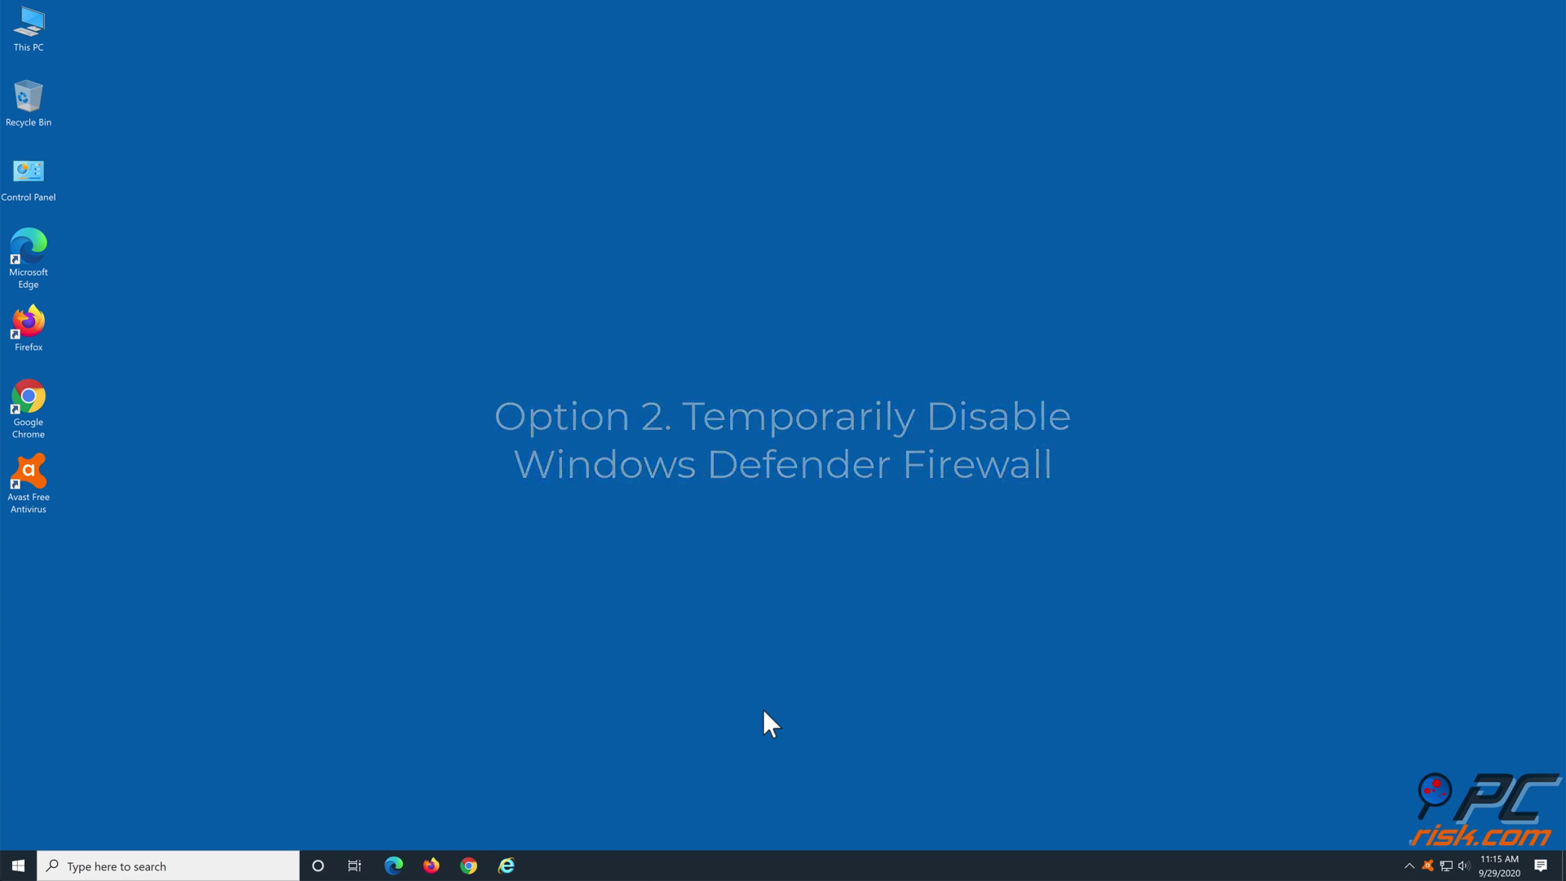
Search 'windows defender firewall' and open the Windows Defender Firewall control panel page
left_click(210, 866)
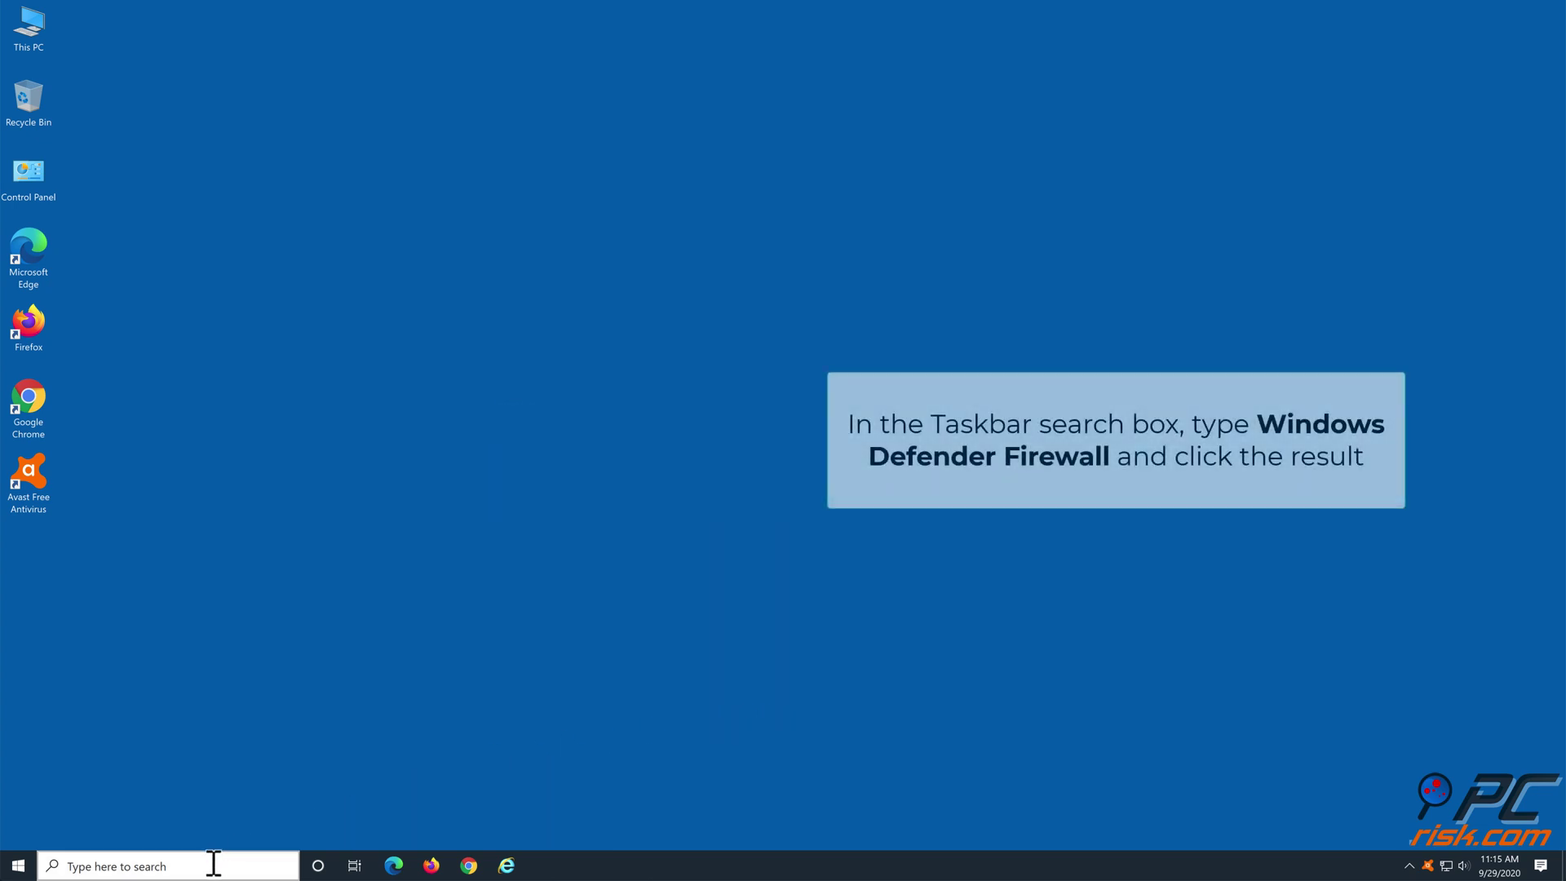
type("windows defen")
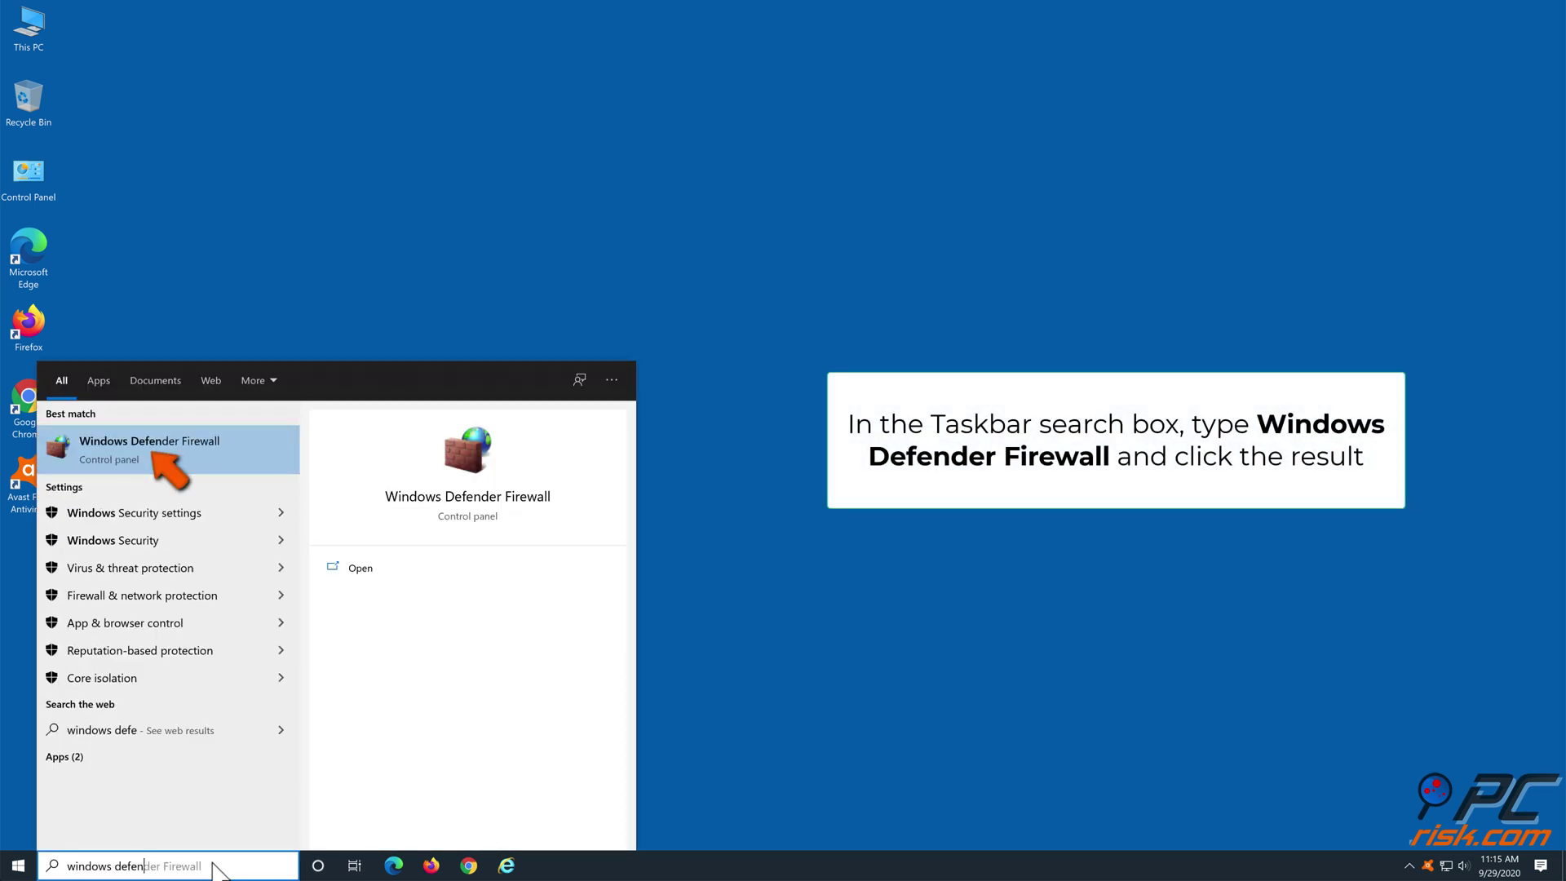
type("der firewall")
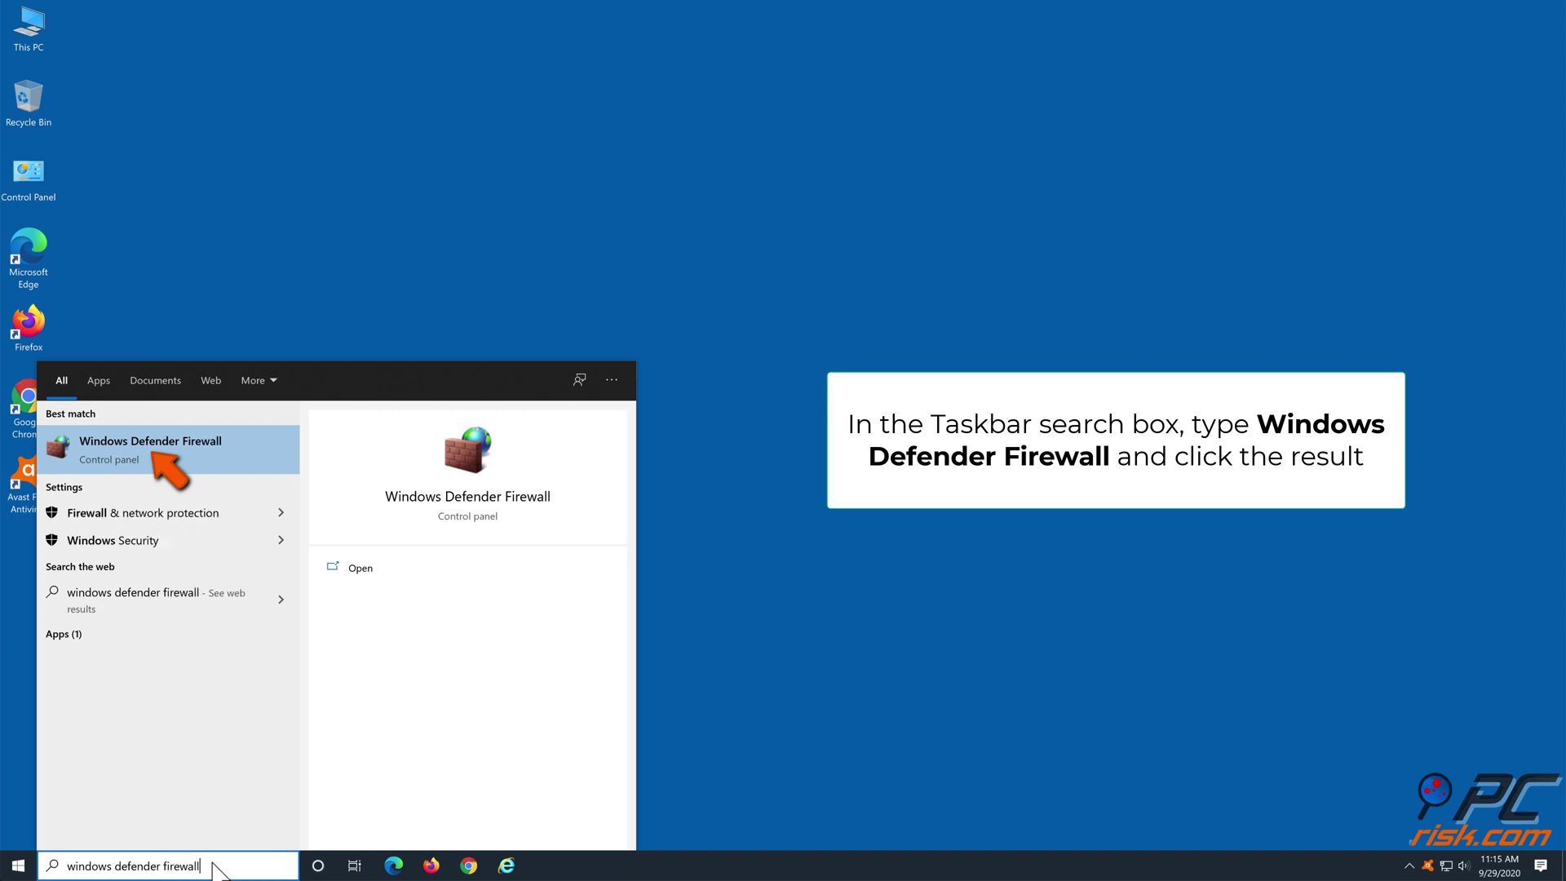
left_click(200, 456)
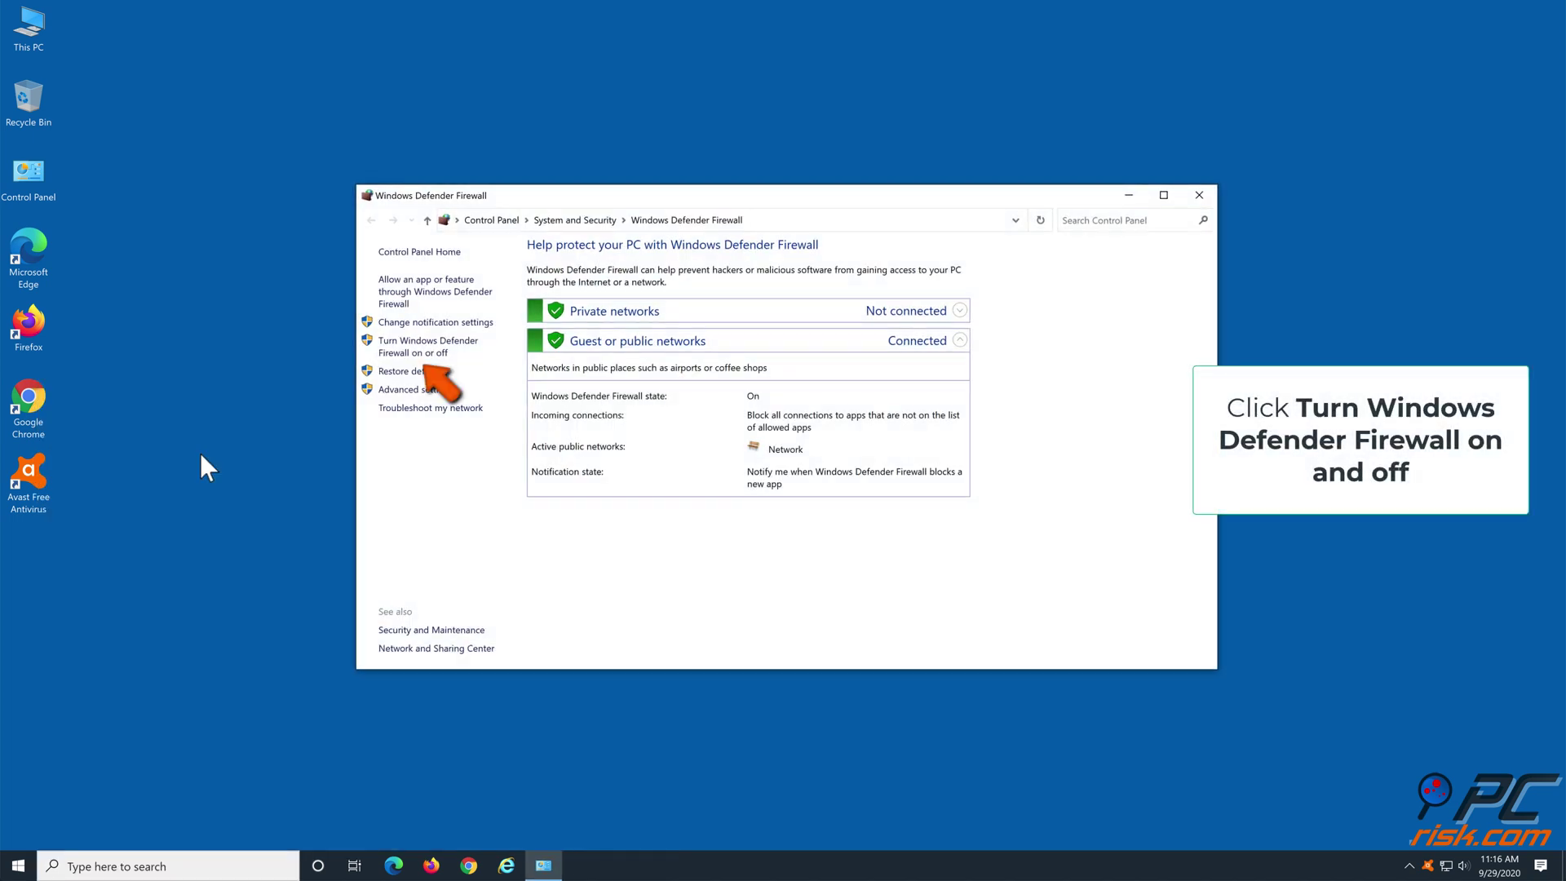
Switch Windows Defender Firewall off for private and public networks and apply the change
left_click(414, 349)
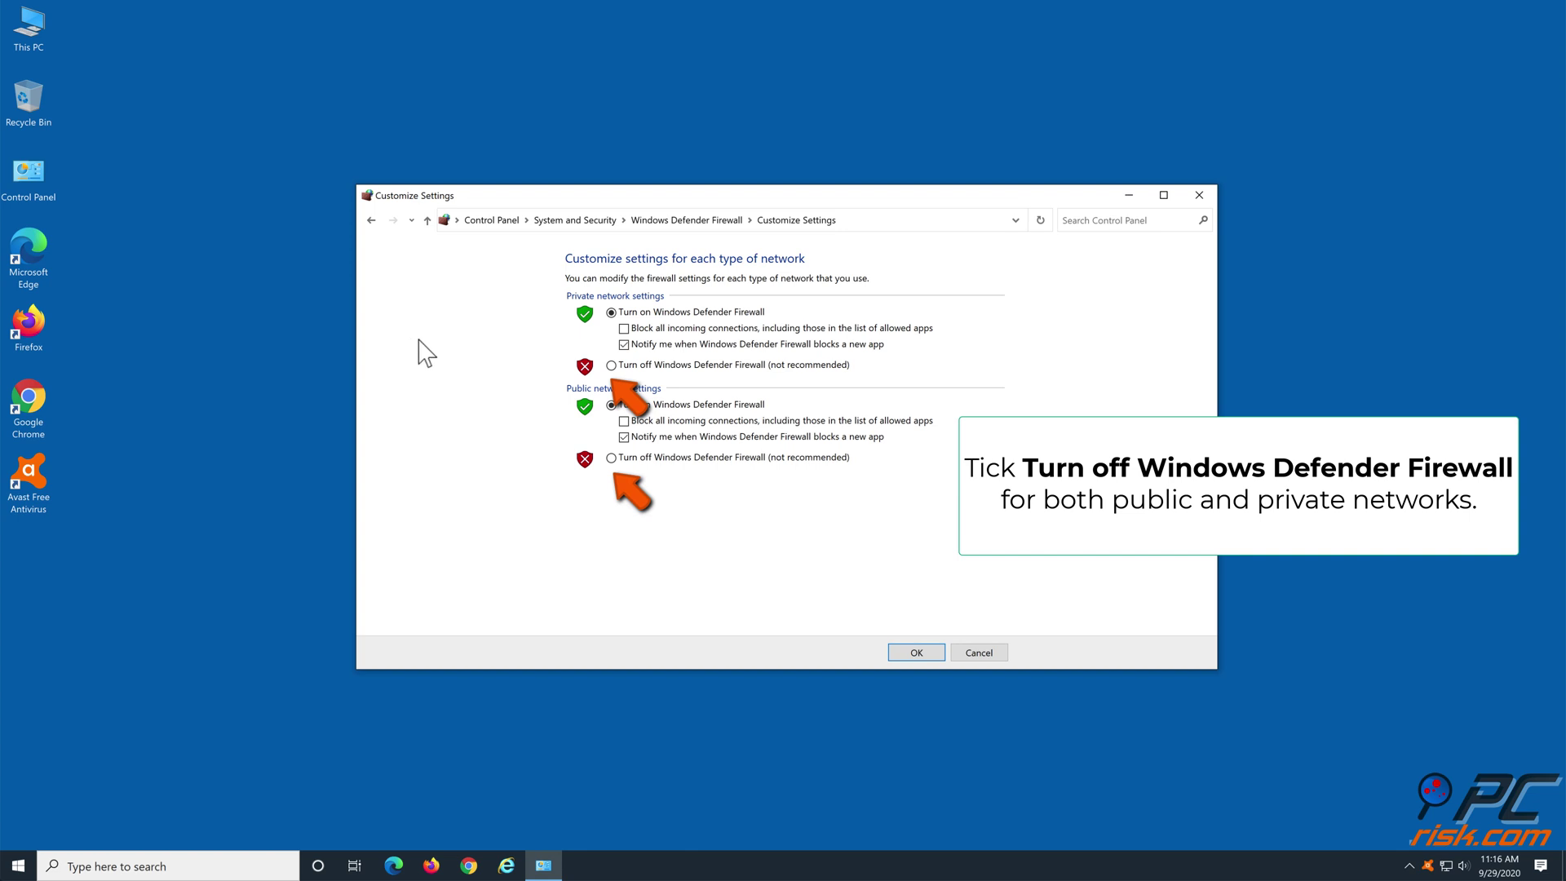
left_click(610, 365)
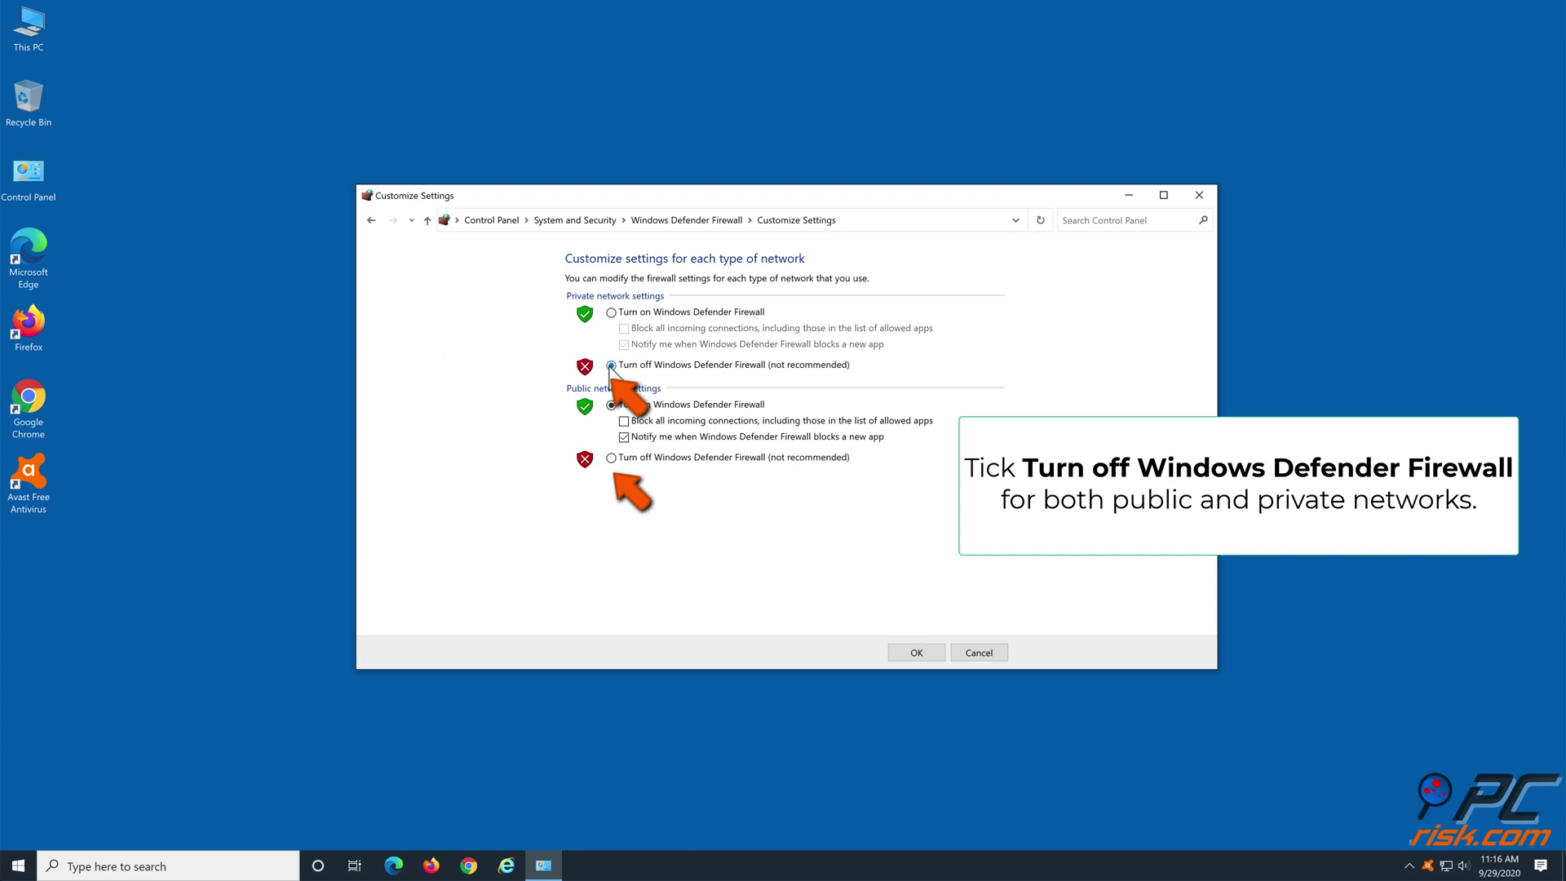
left_click(610, 457)
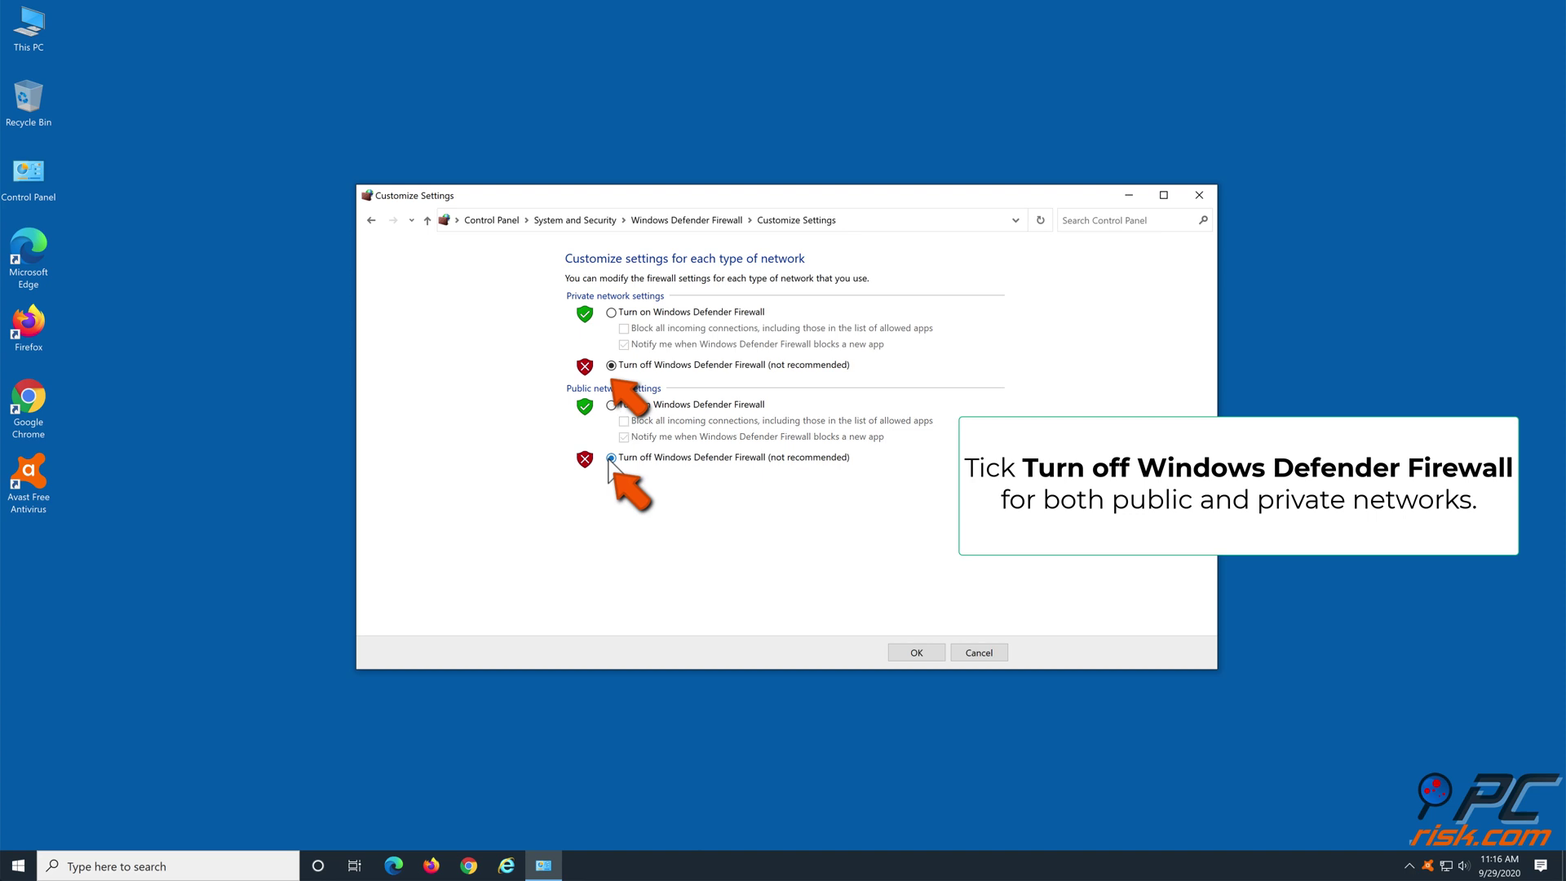
left_click(916, 654)
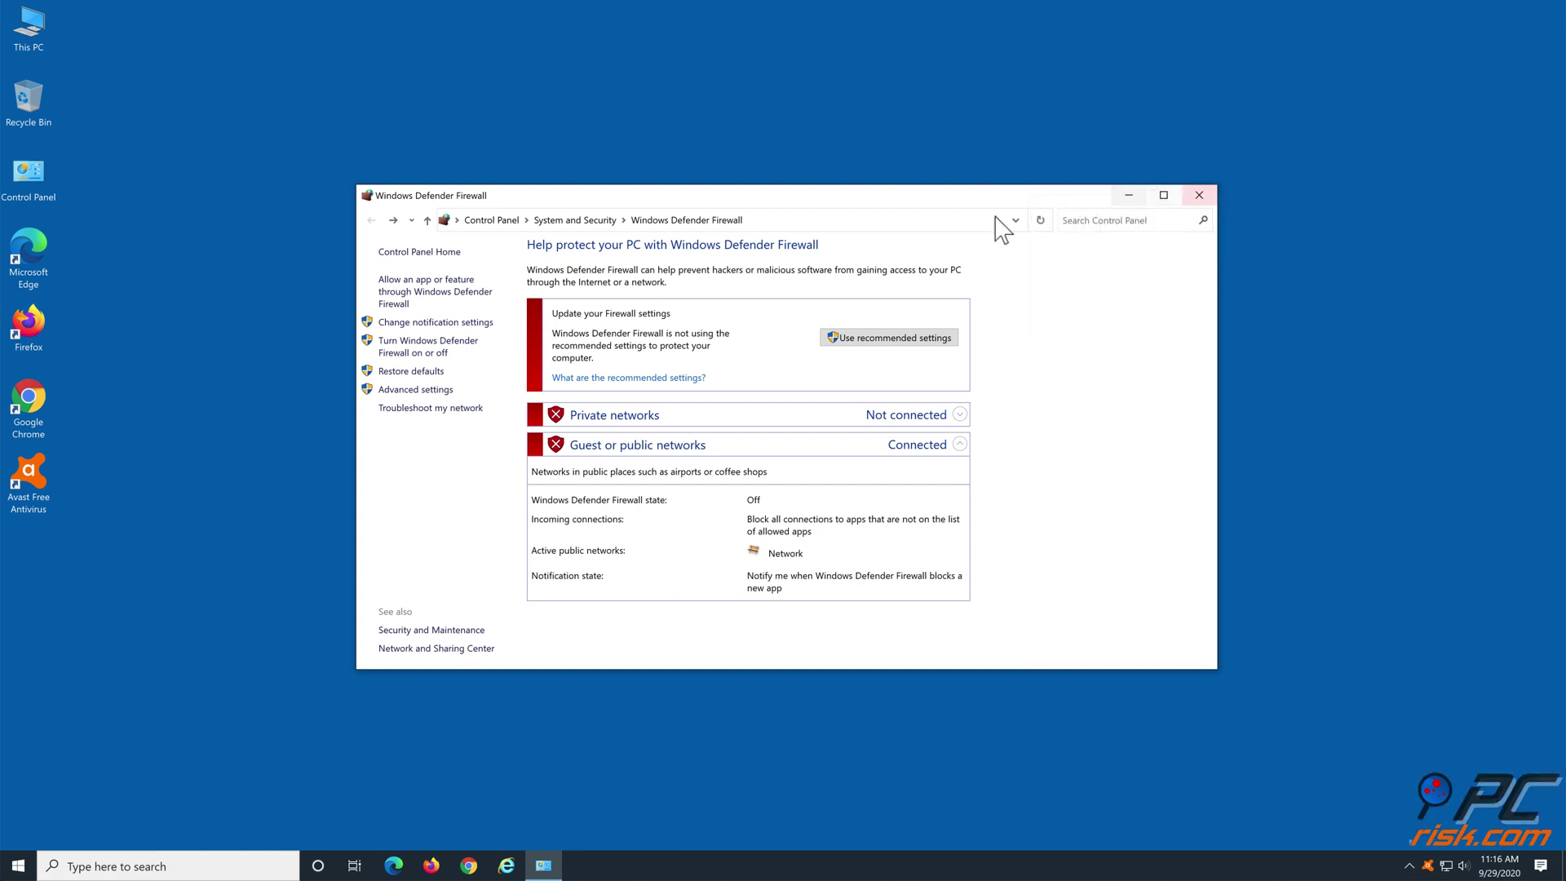
Turn Windows Defender Firewall on for private and public networks, then close its window
left_click(457, 346)
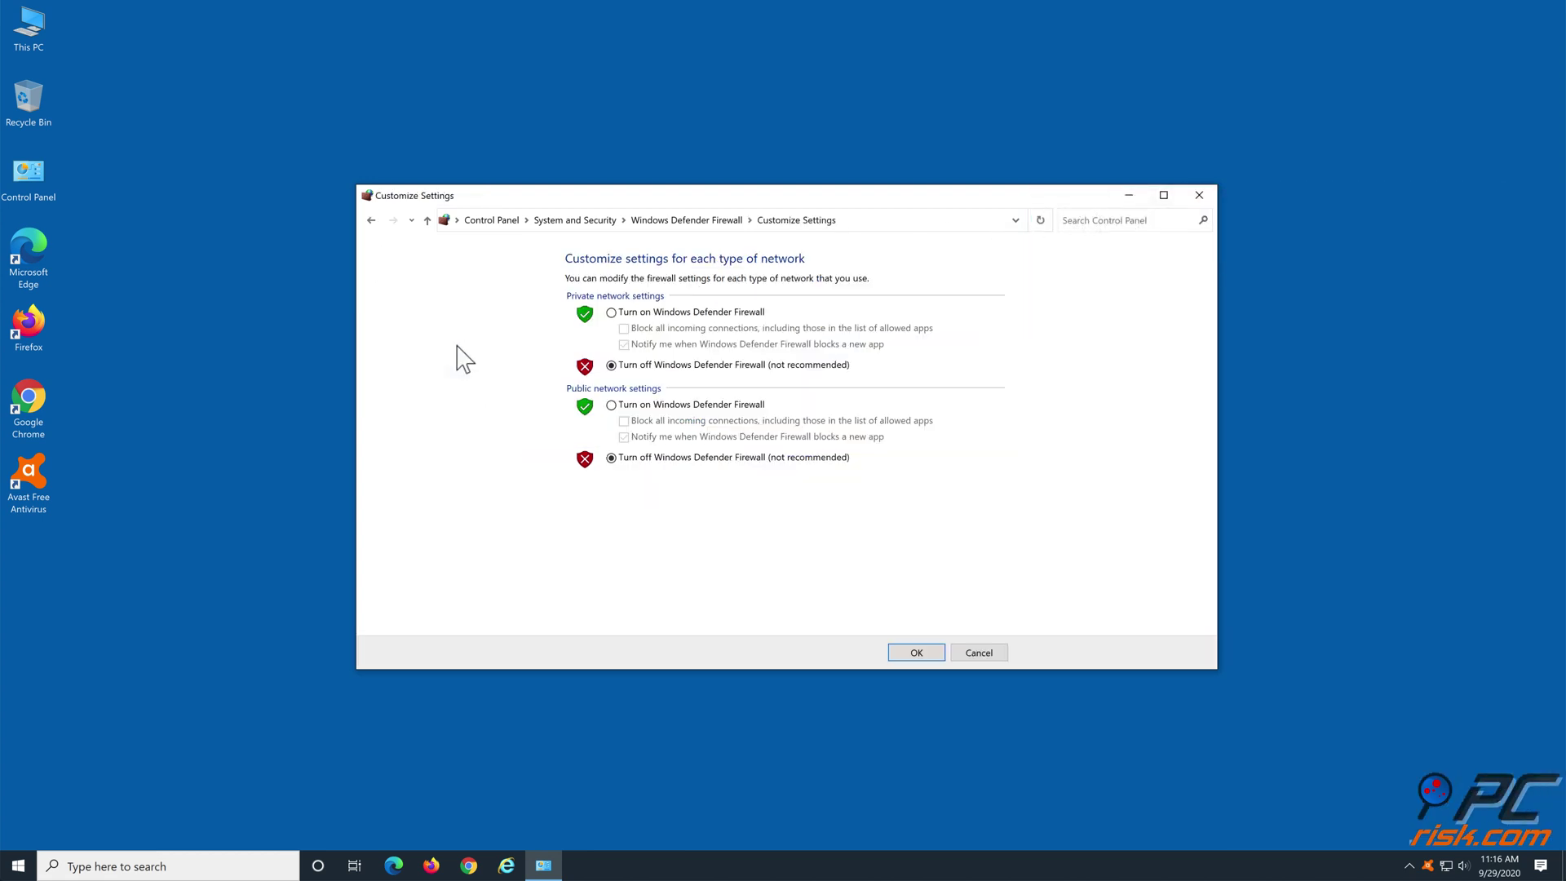
left_click(611, 313)
left_click(611, 405)
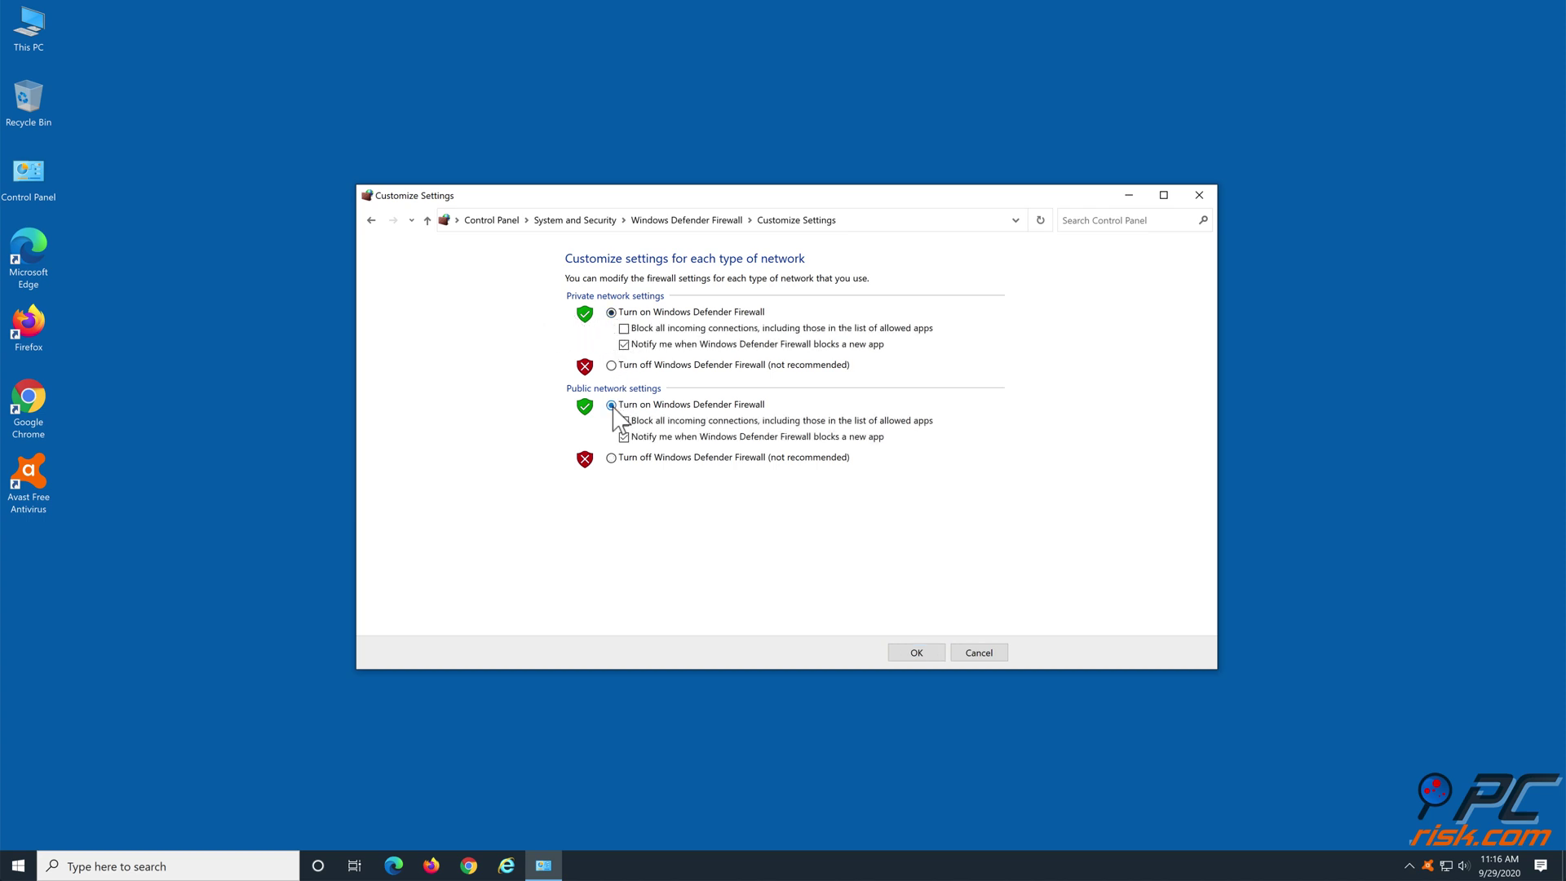
left_click(916, 653)
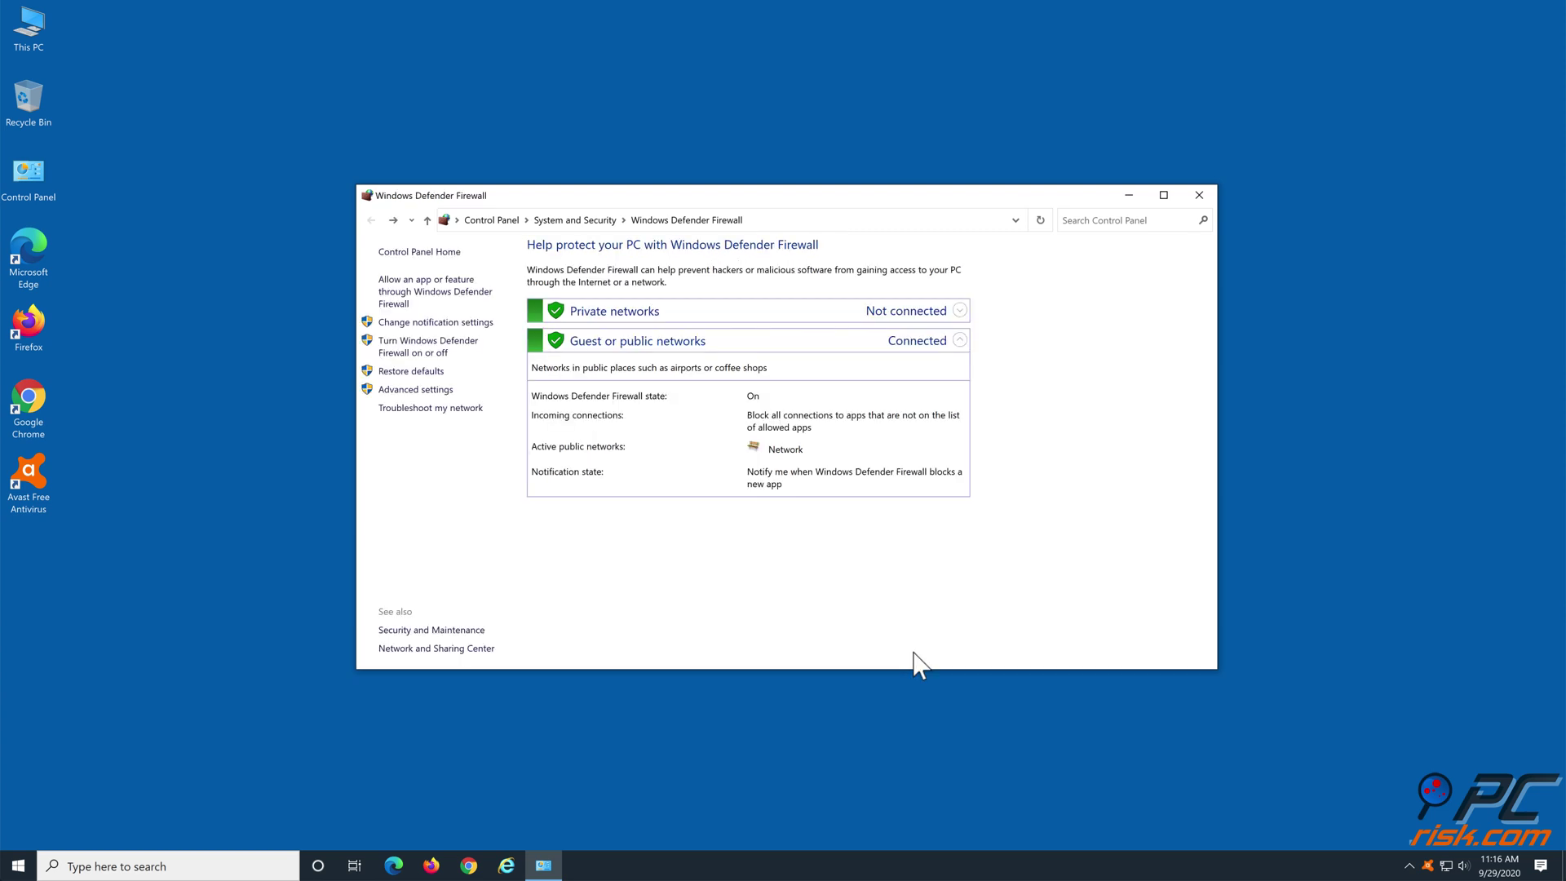
left_click(1197, 198)
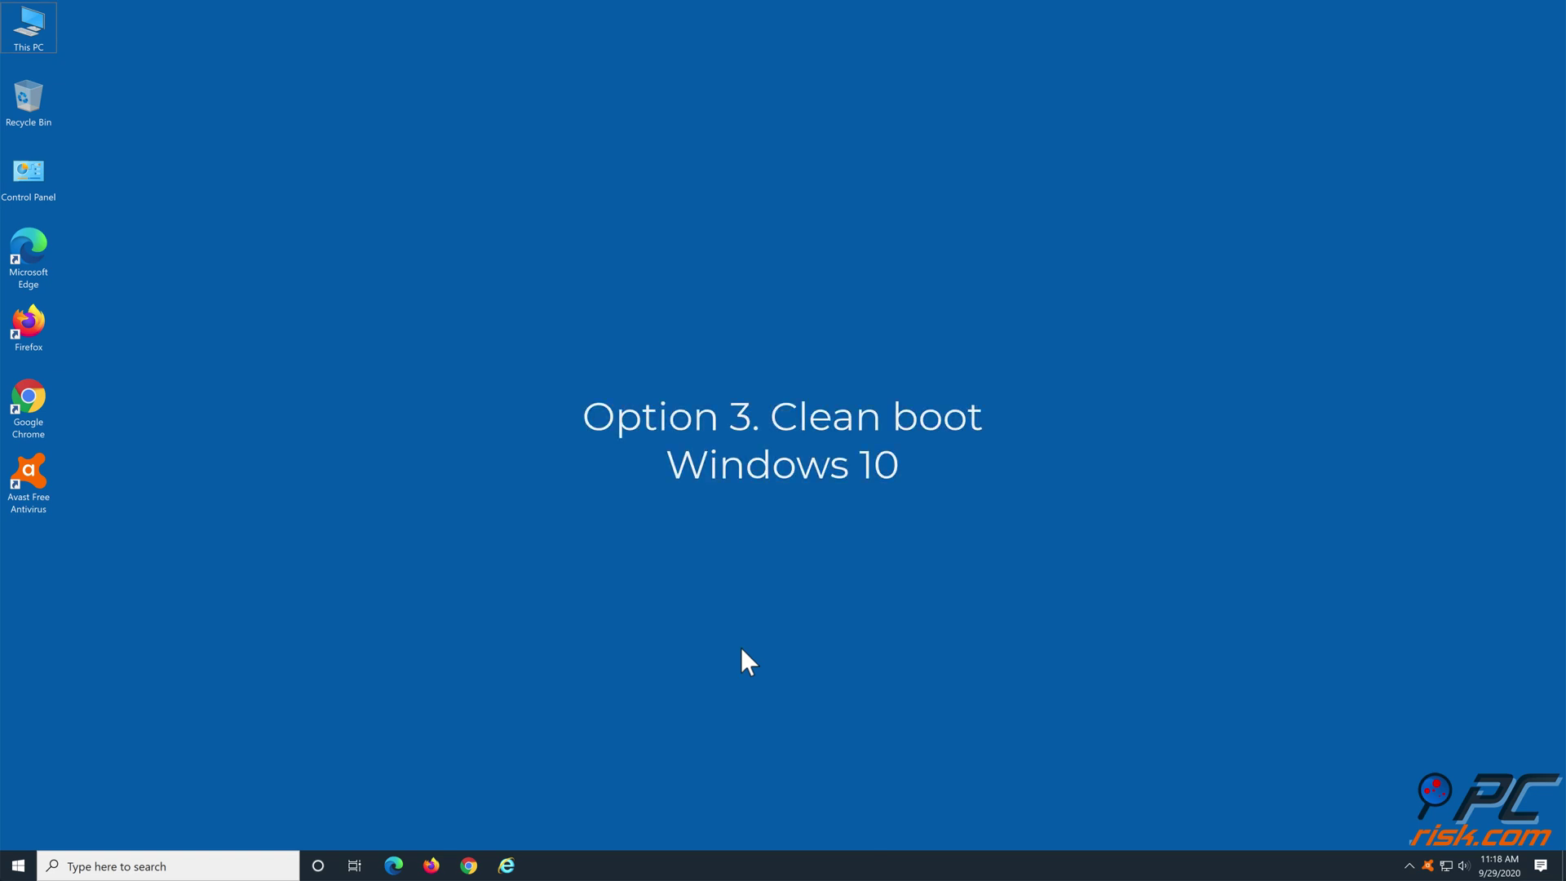
Search Windows for 'system configuration' and launch the System Configuration tool
left_click(182, 865)
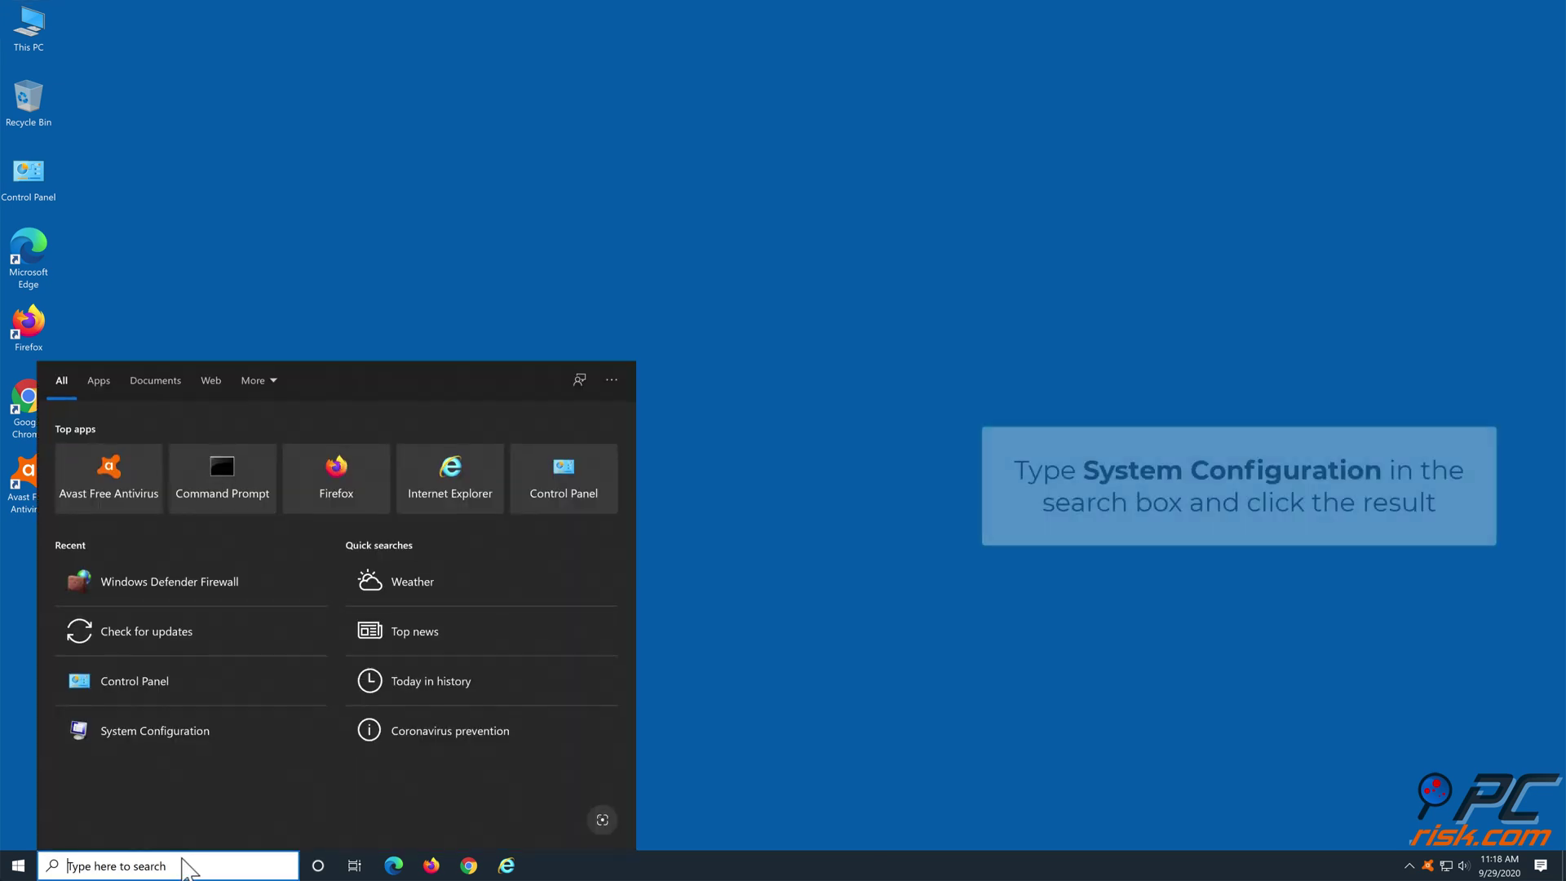
type("system ")
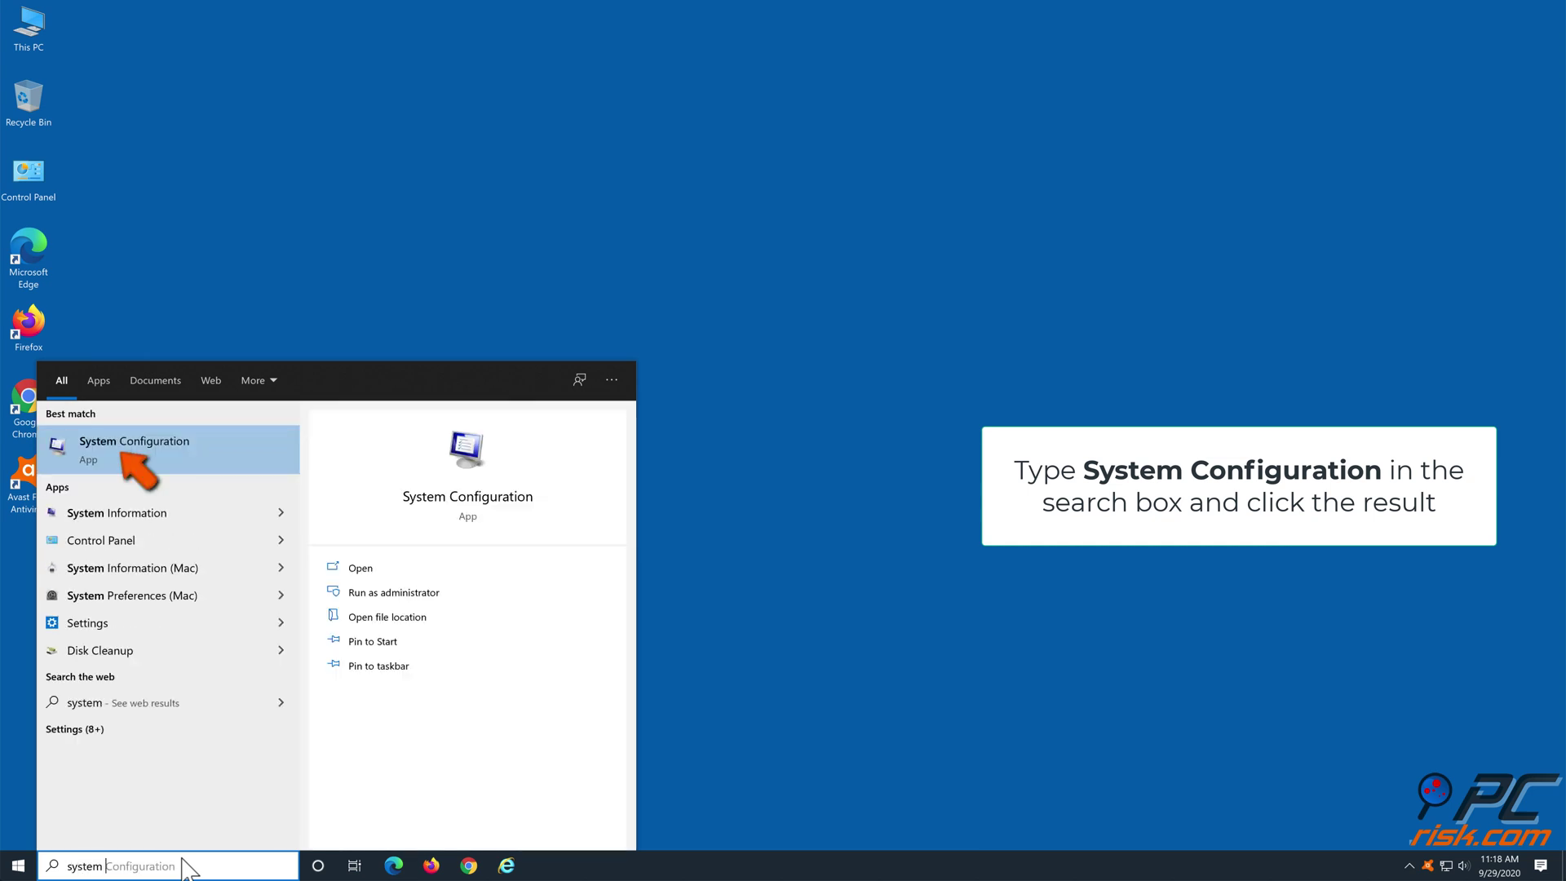
type("configuration")
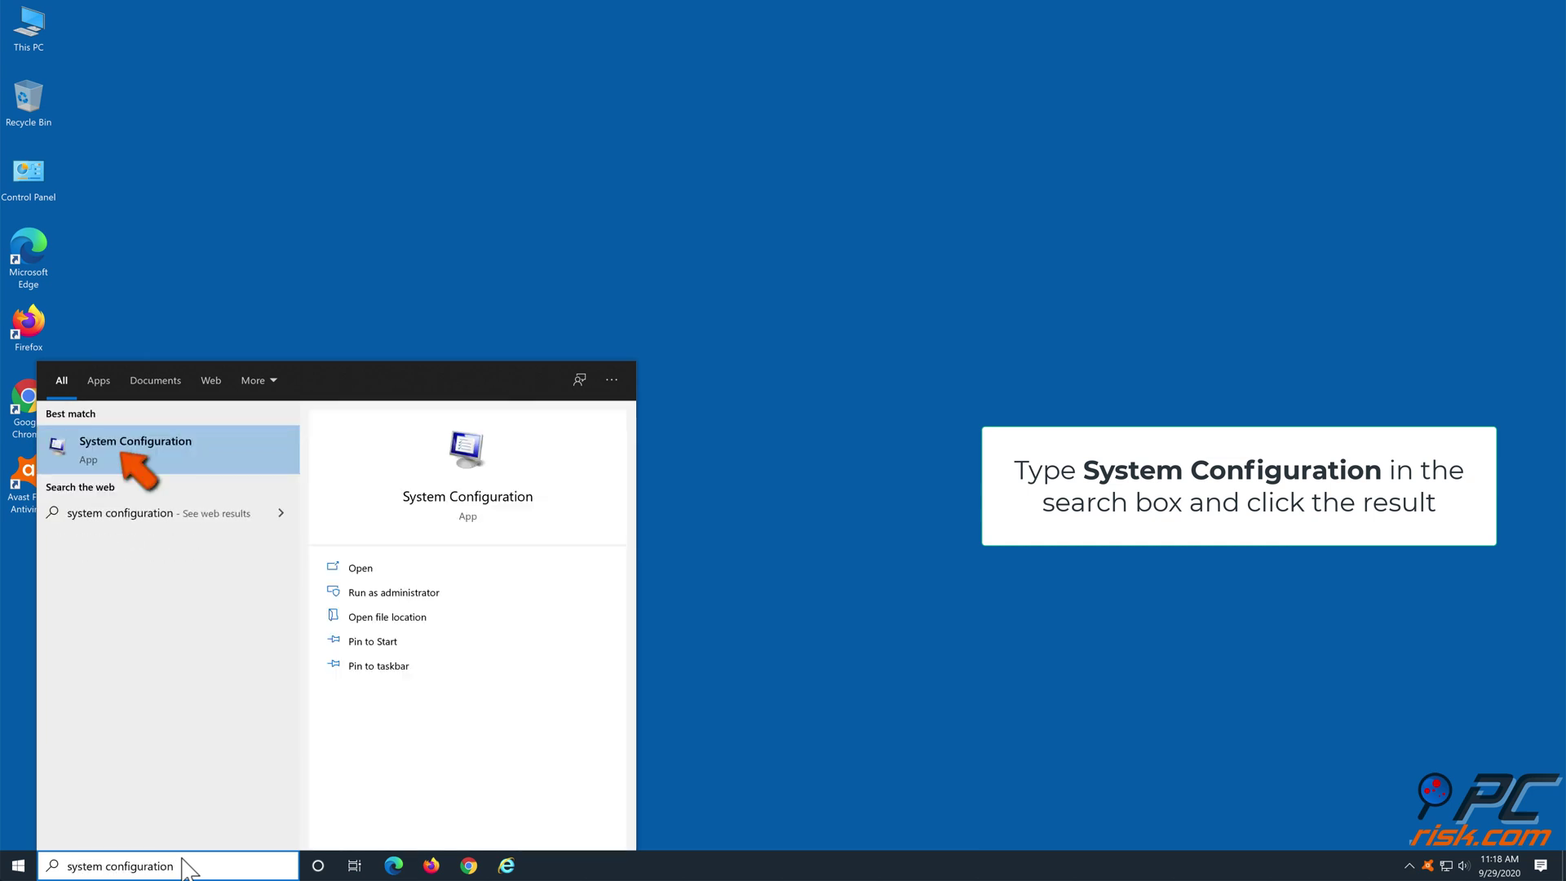
left_click(194, 447)
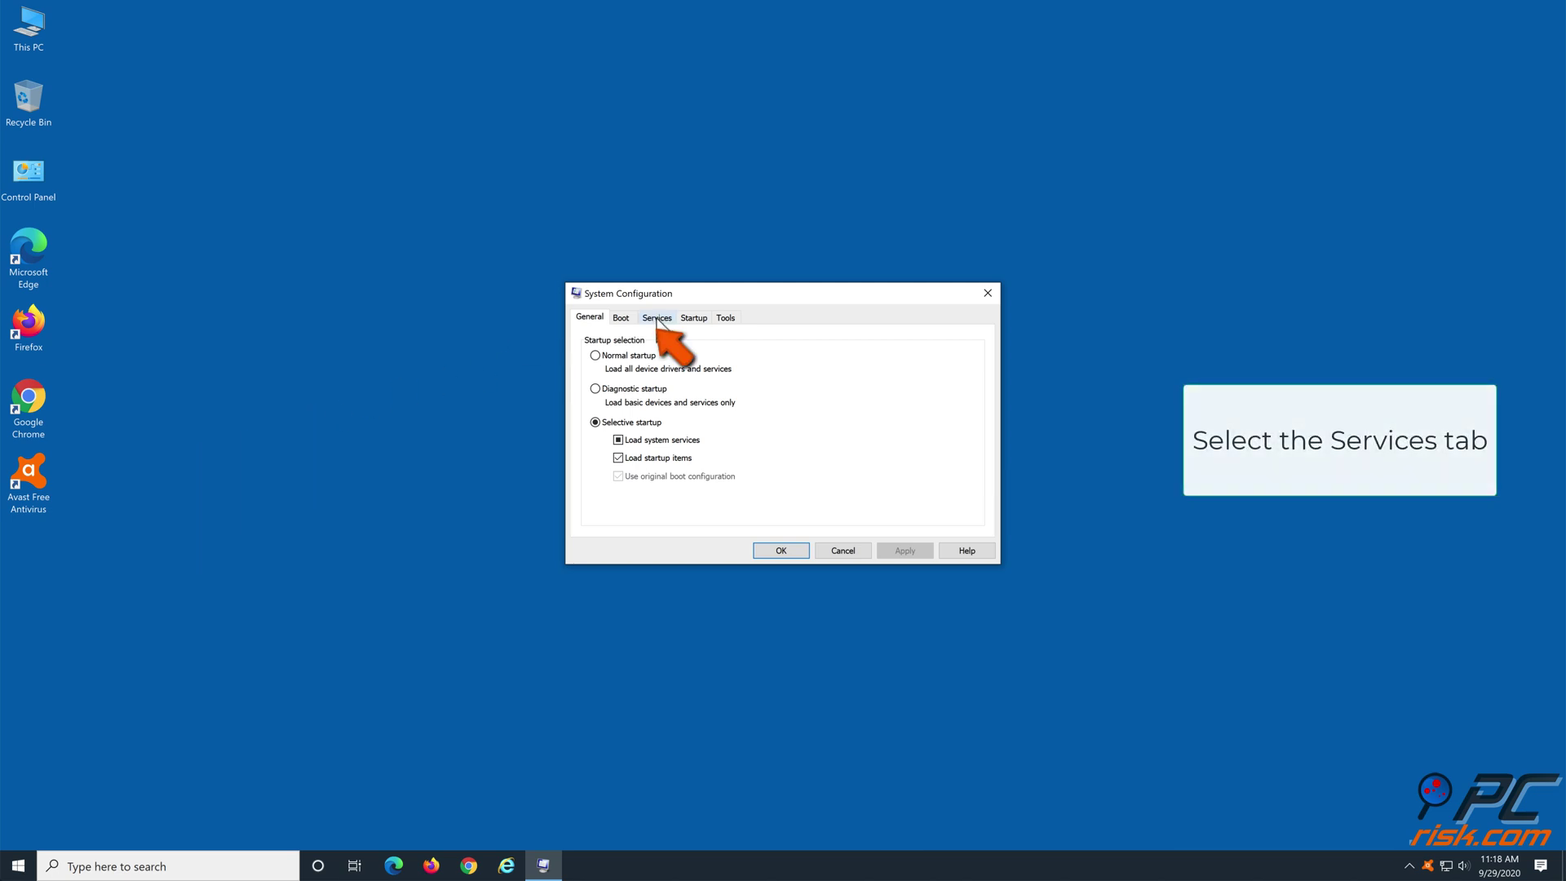
Hide all Microsoft services, disable every remaining service, and switch to the Startup tab
left_click(657, 318)
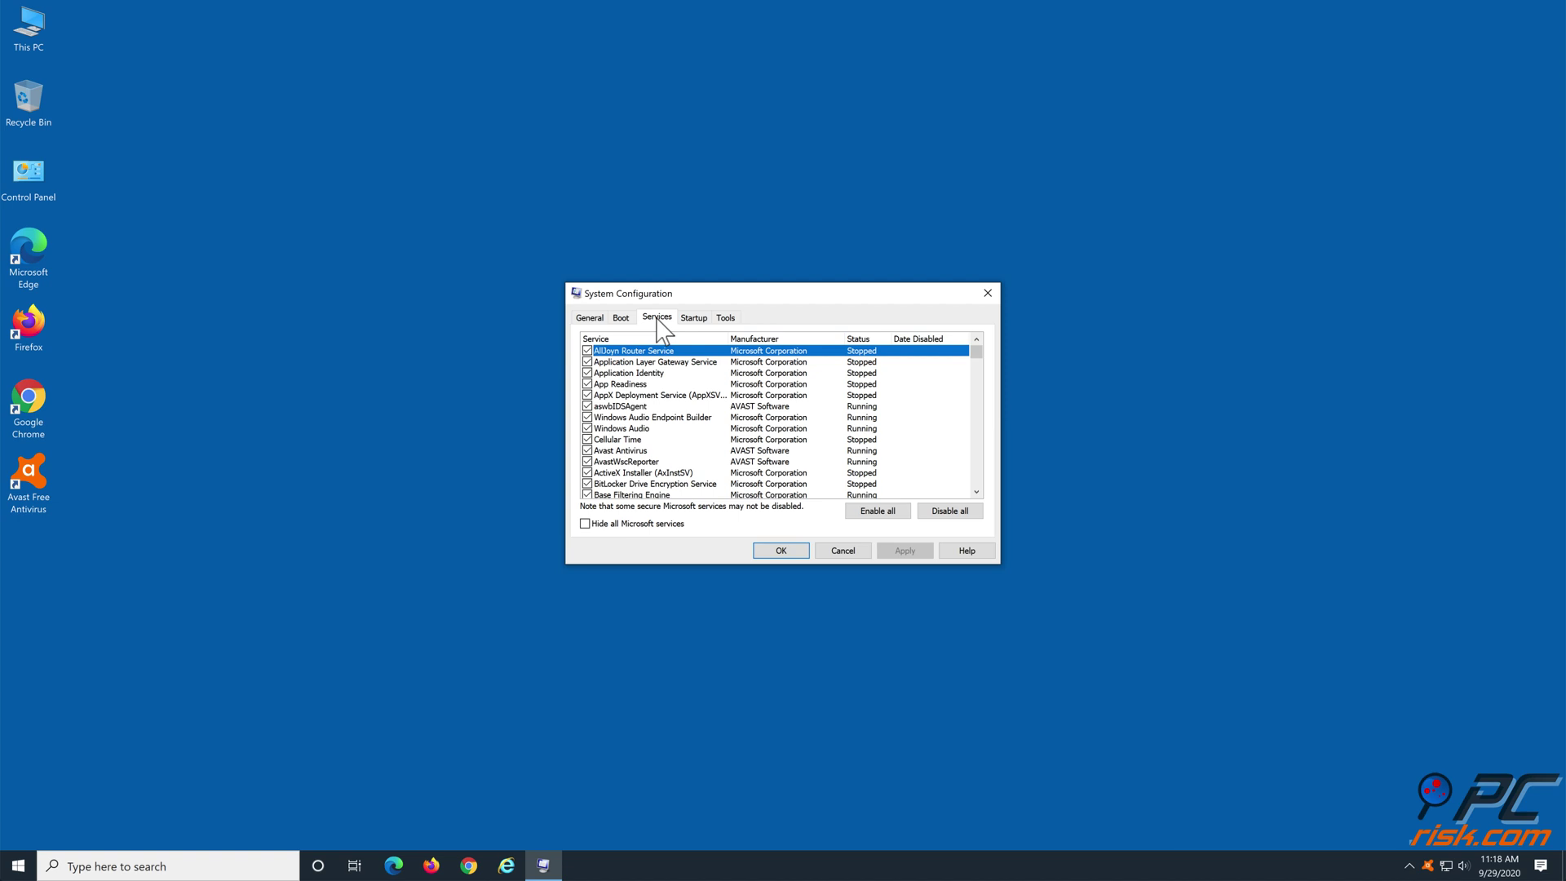
left_click(586, 524)
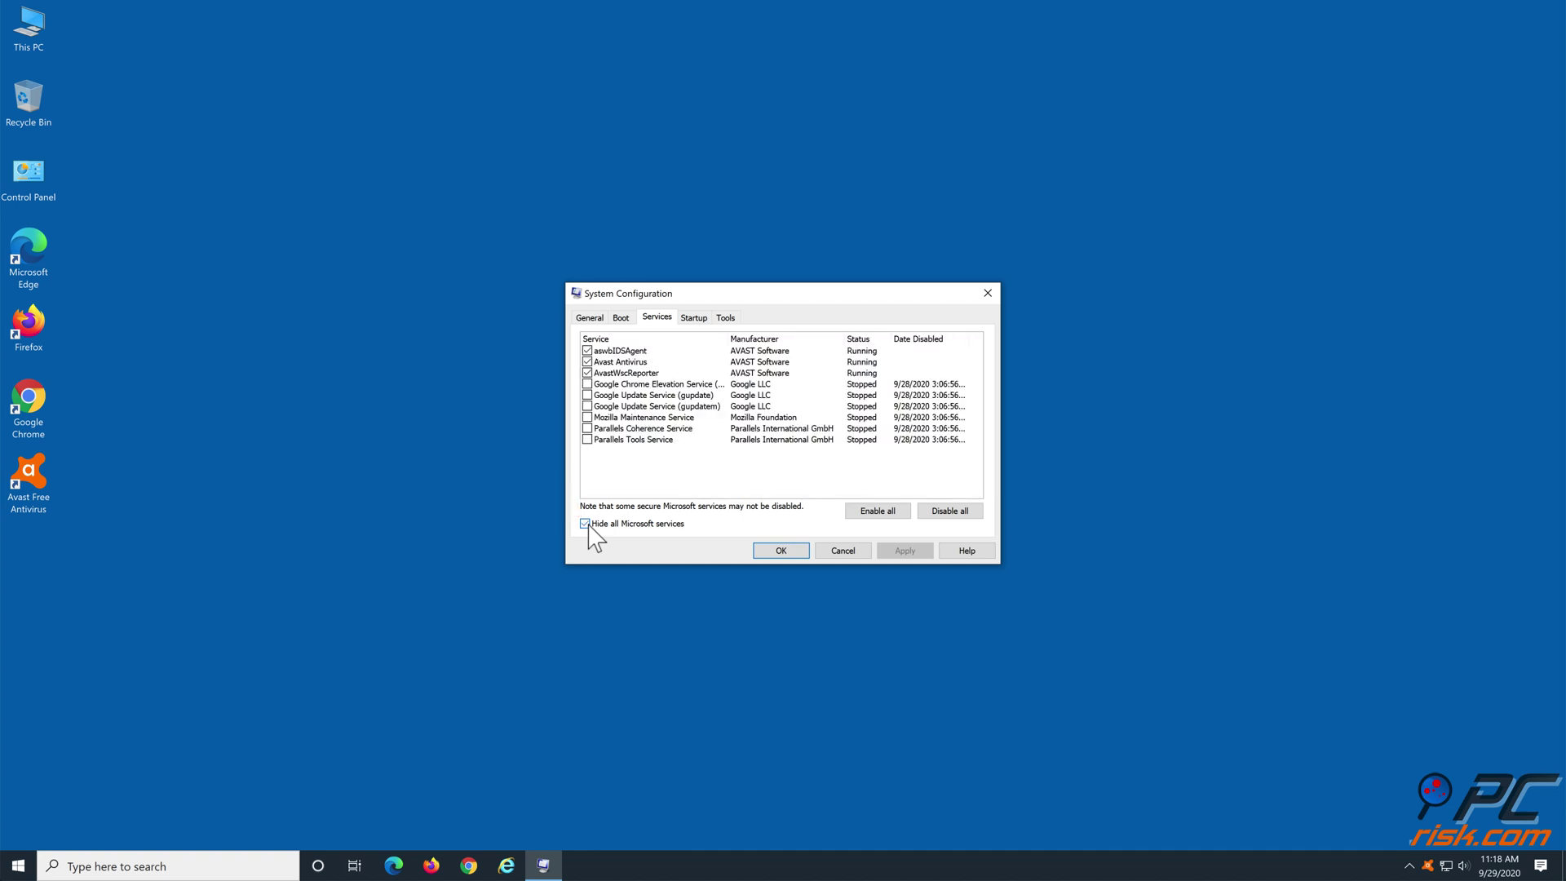
left_click(951, 512)
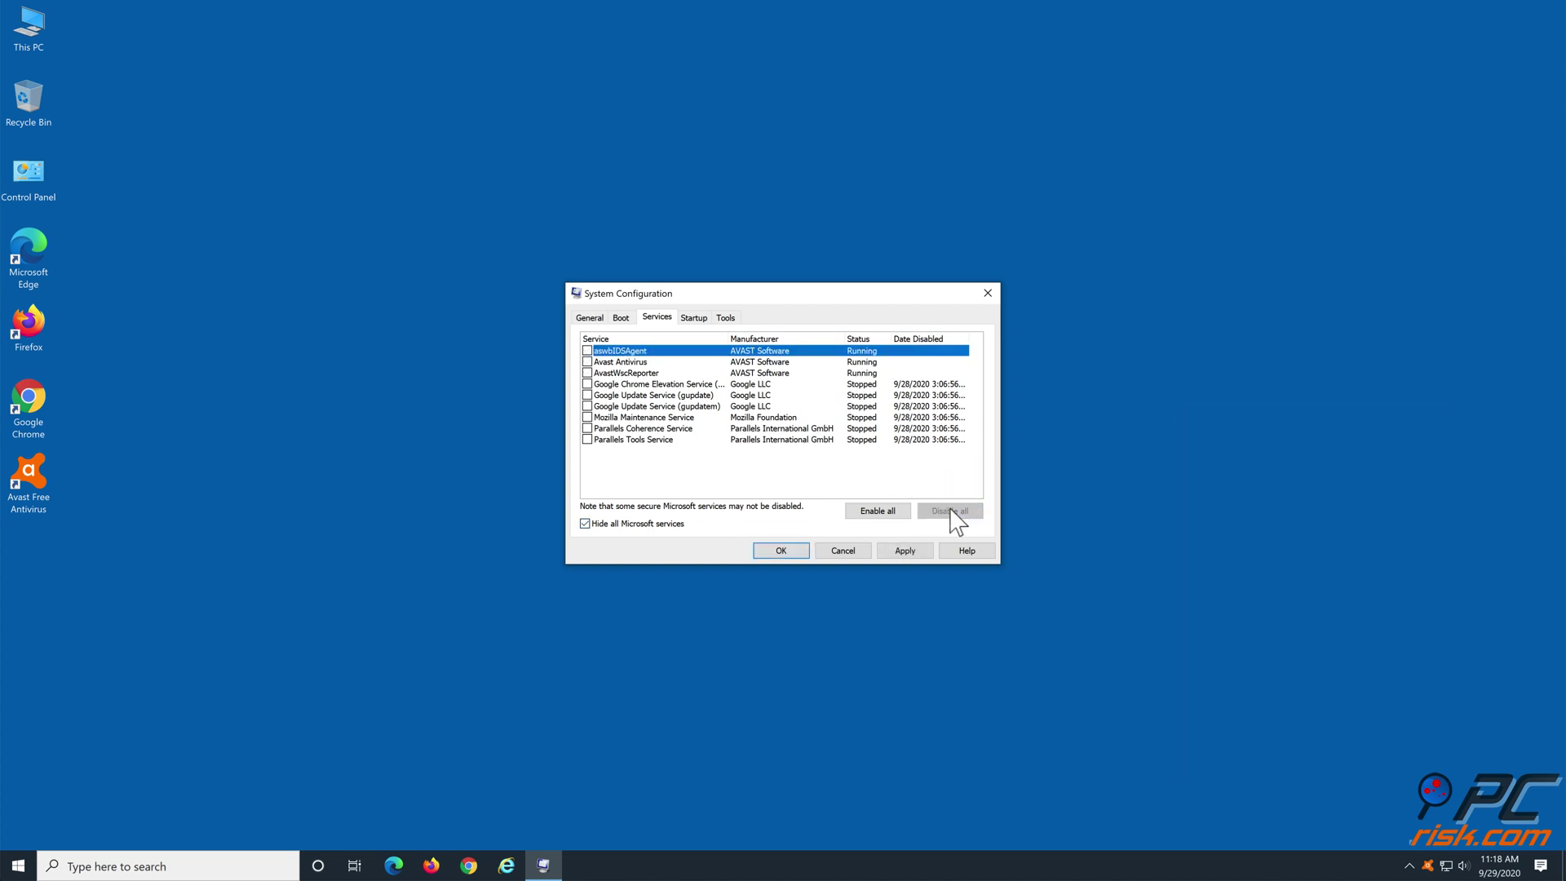
left_click(691, 319)
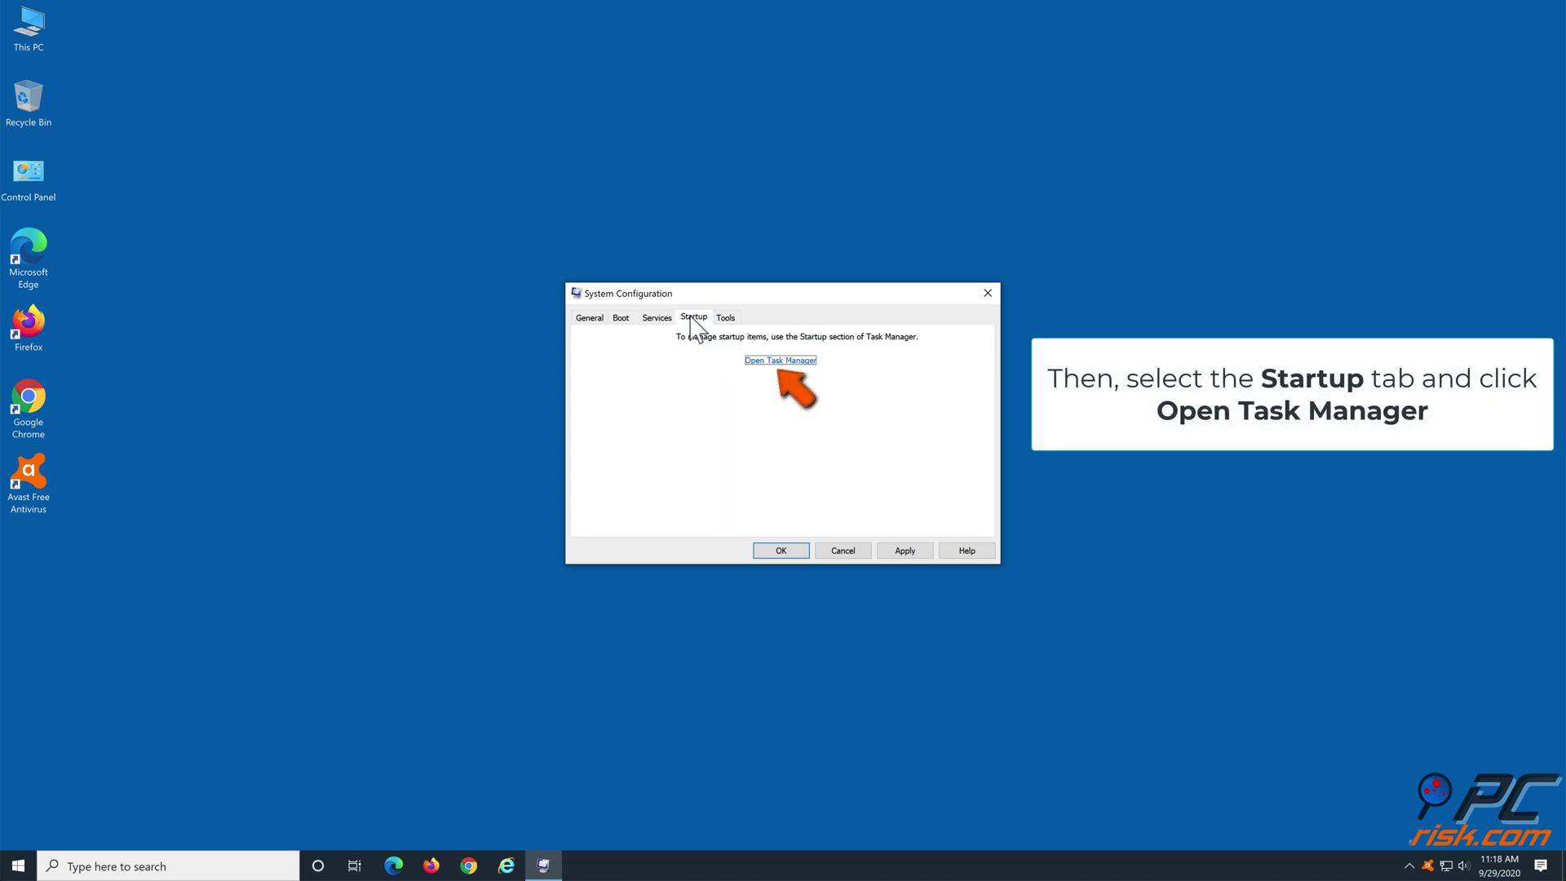
Disable the Windows Security startup entry in Task Manager's startup apps list
left_click(781, 362)
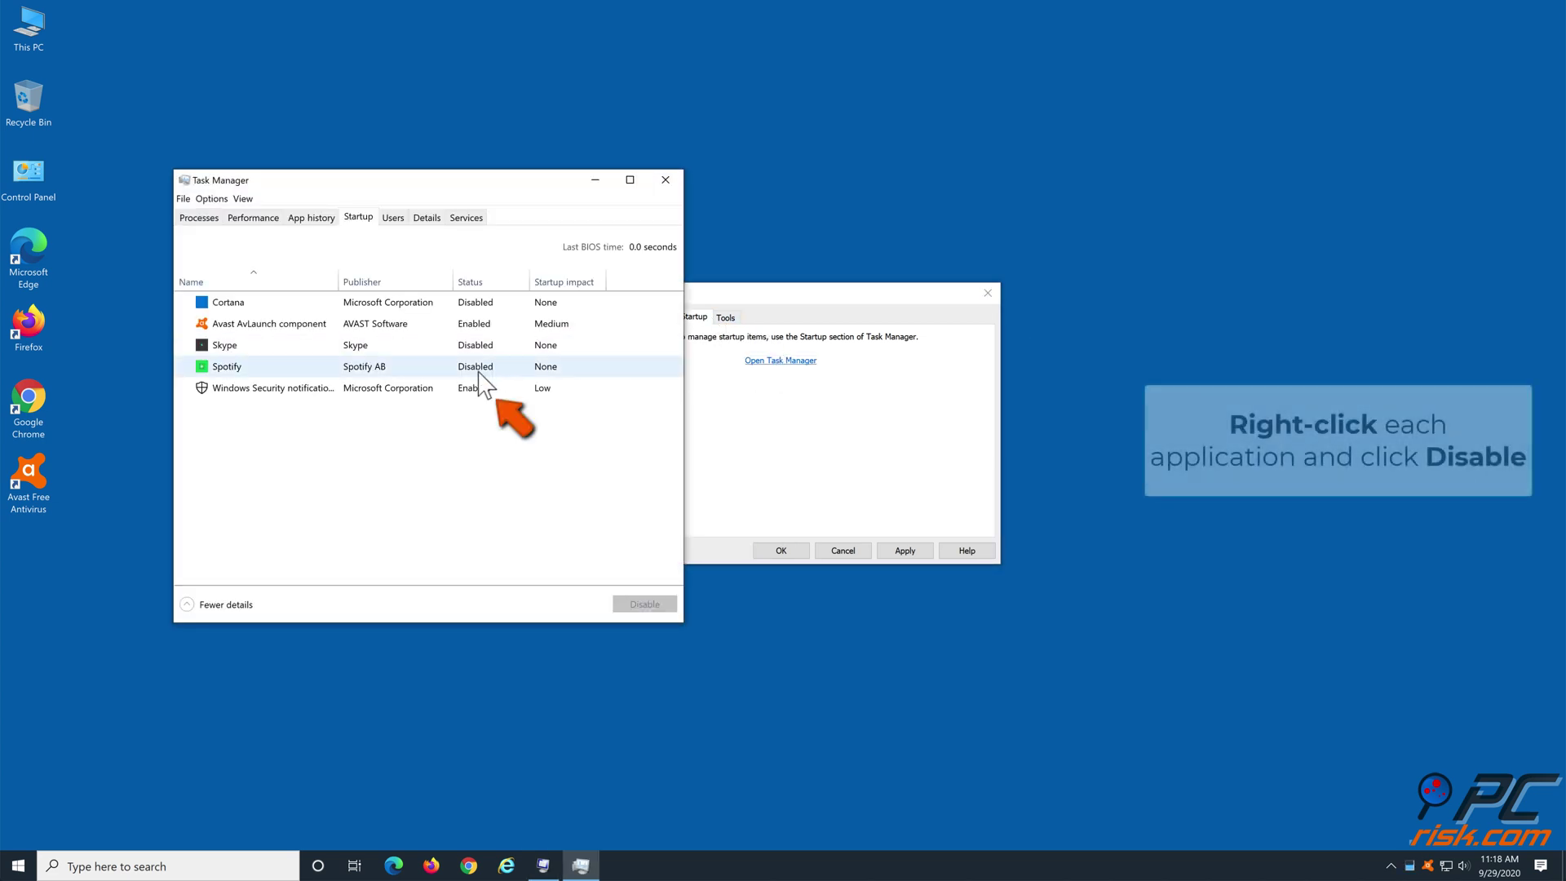
right_click(467, 386)
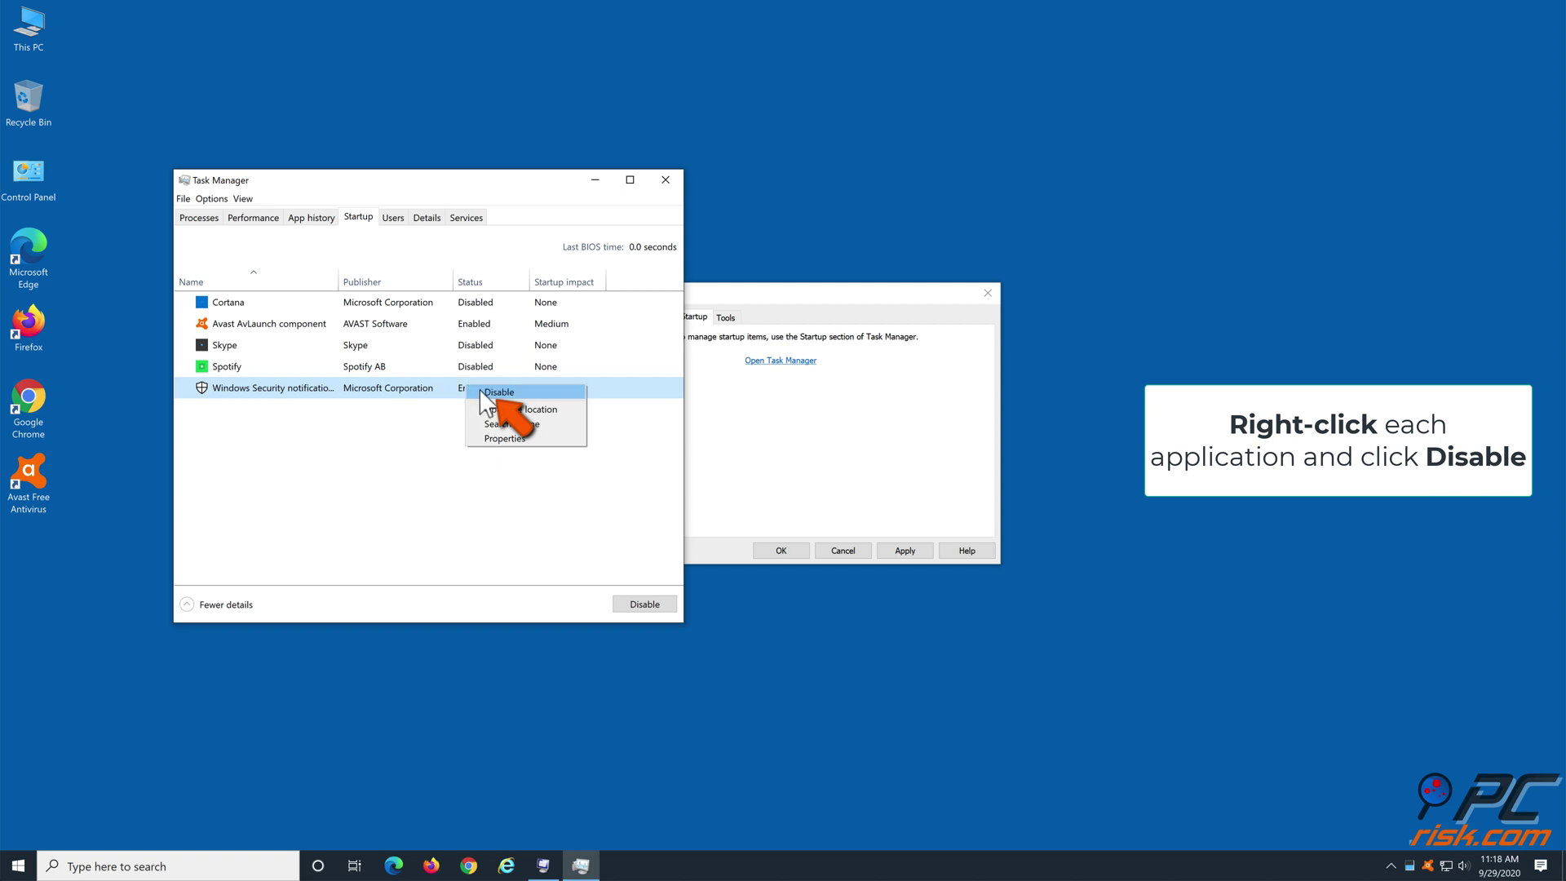
left_click(487, 392)
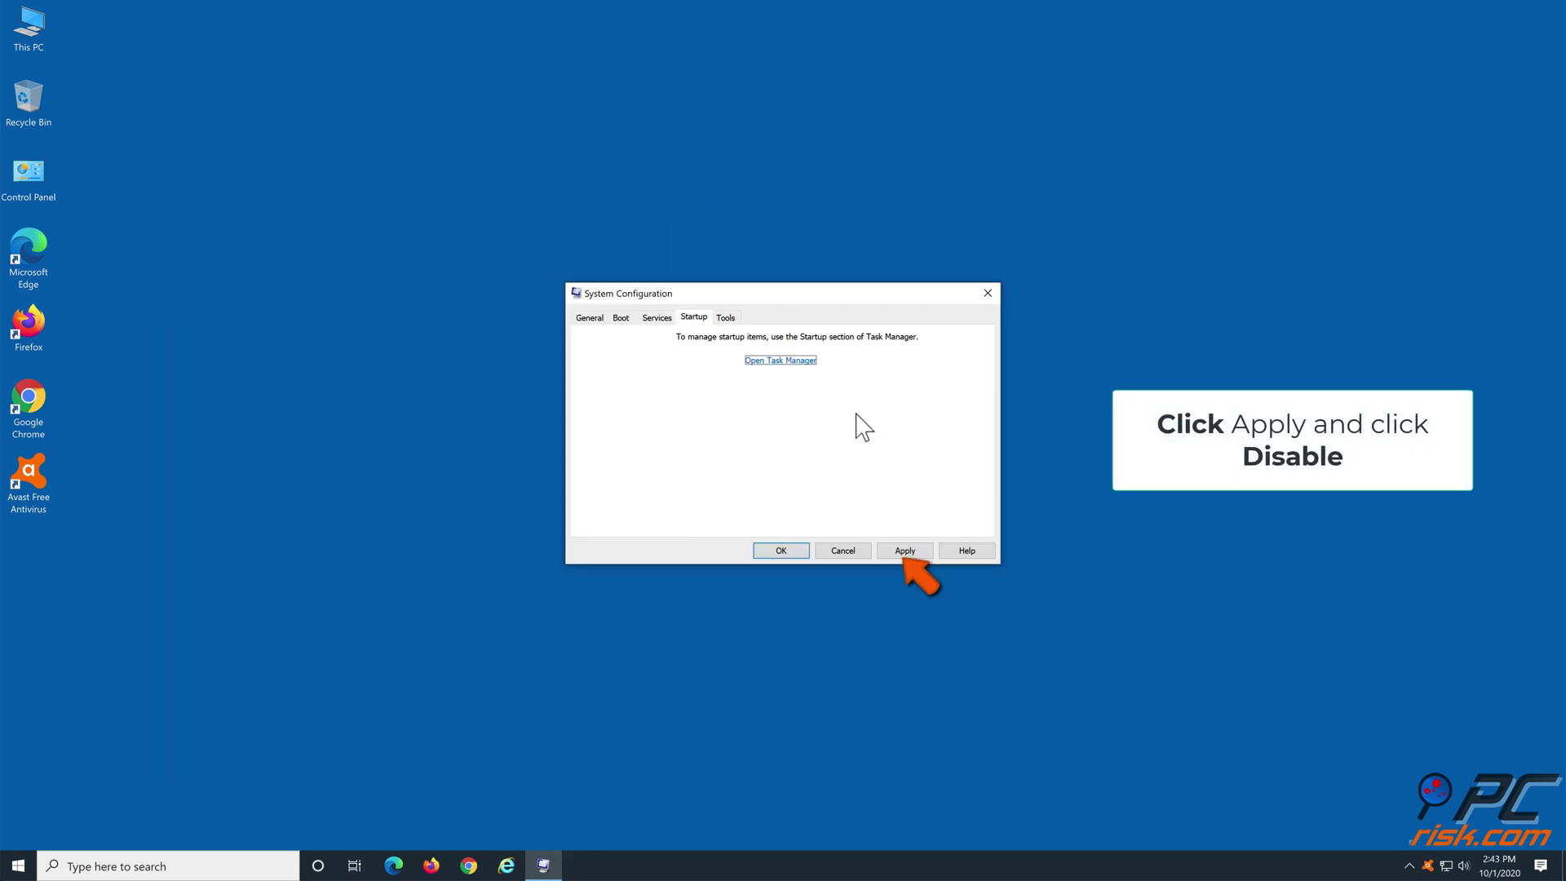
Apply the clean-boot changes in System Configuration and restart the computer
left_click(904, 551)
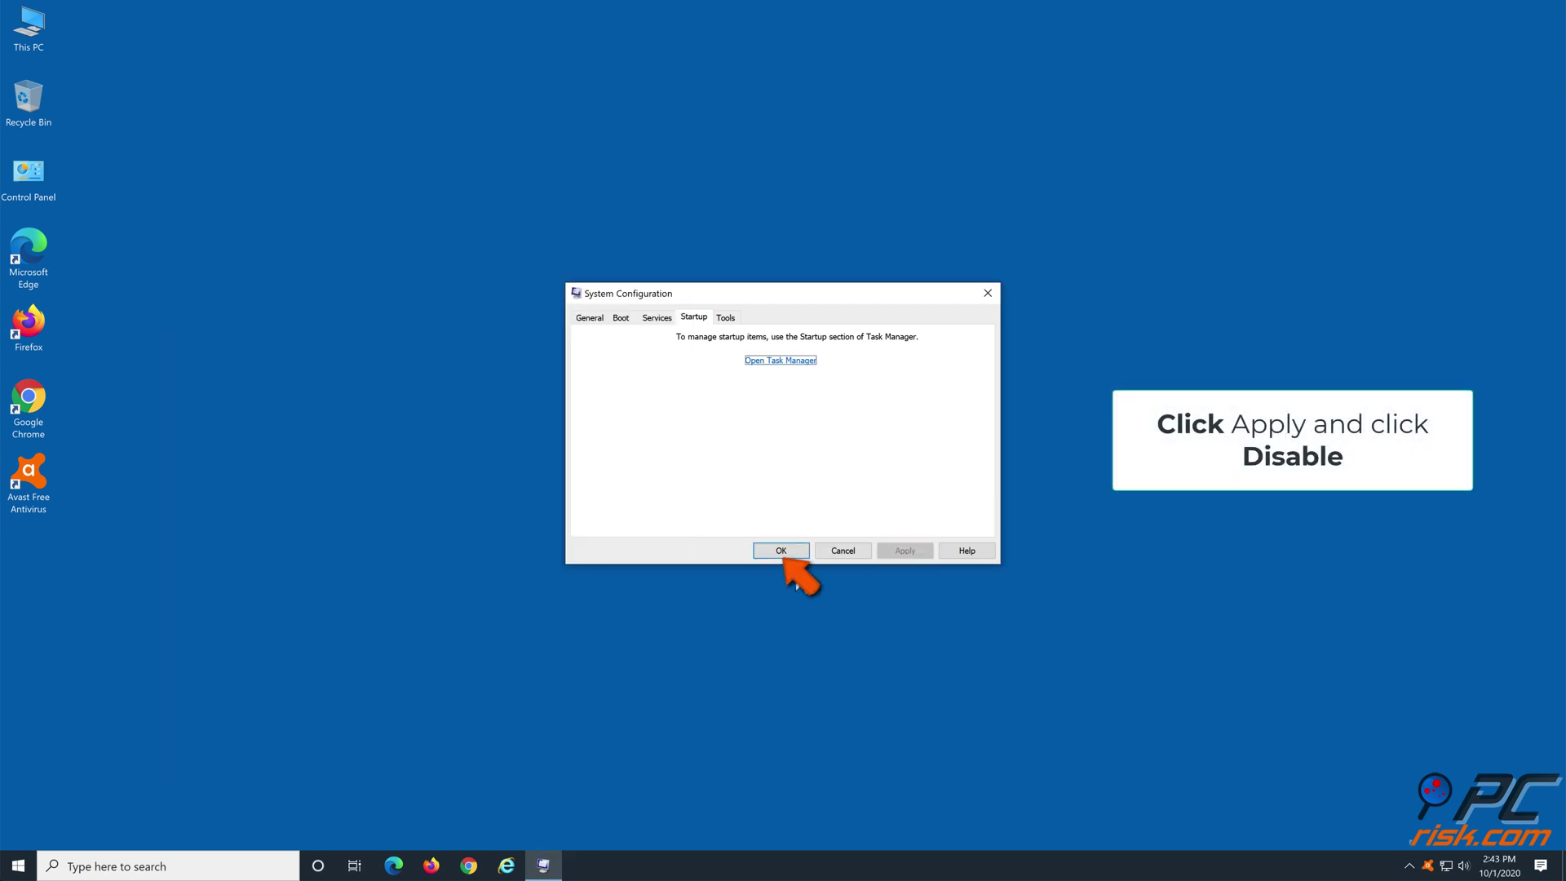
left_click(793, 553)
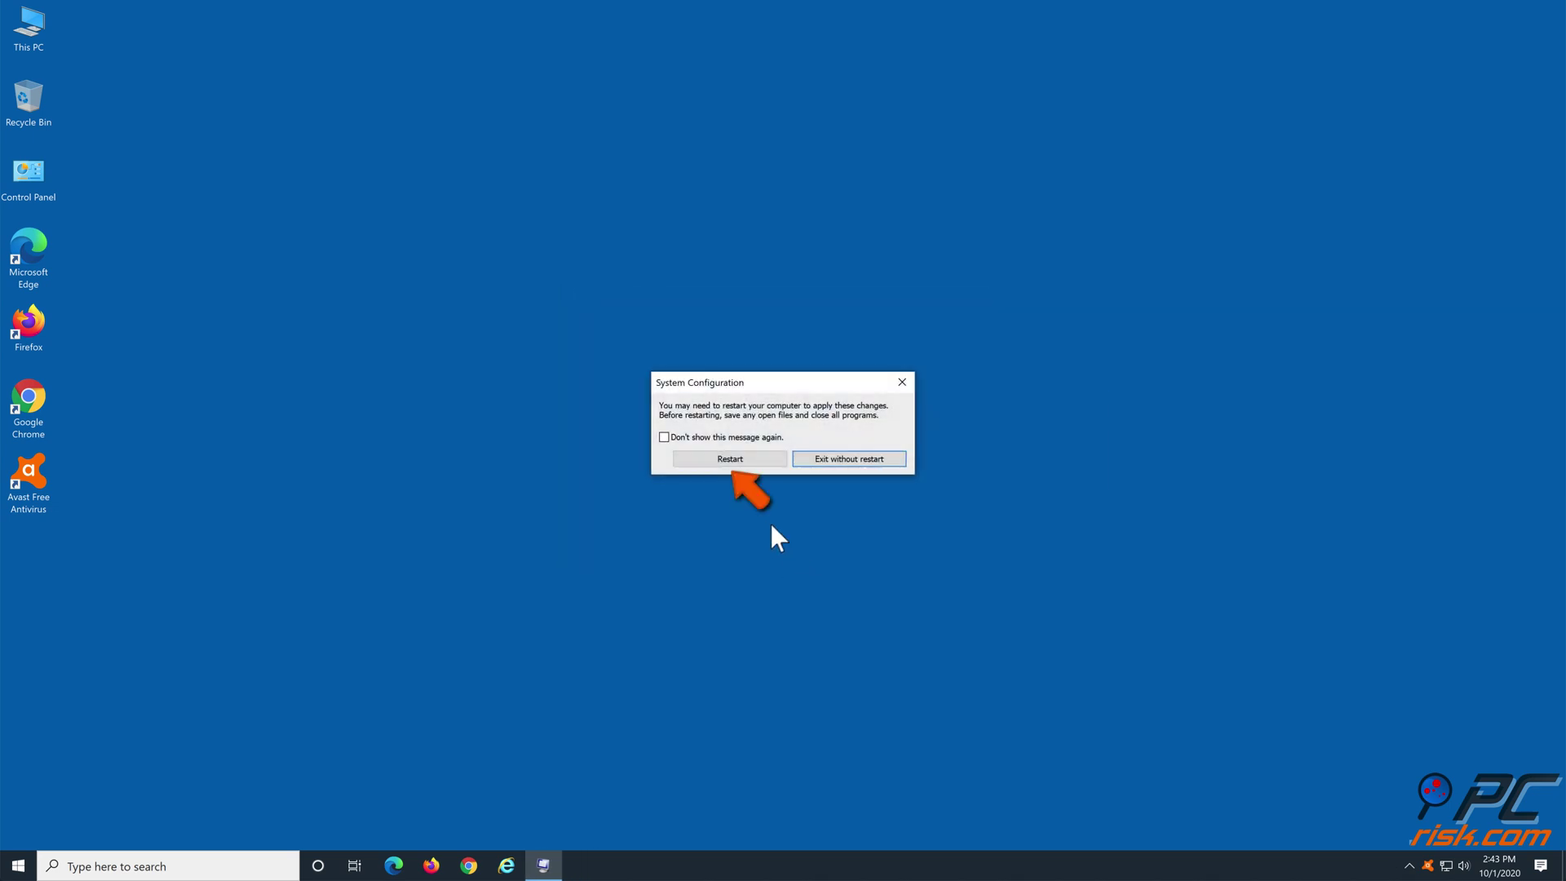
left_click(732, 459)
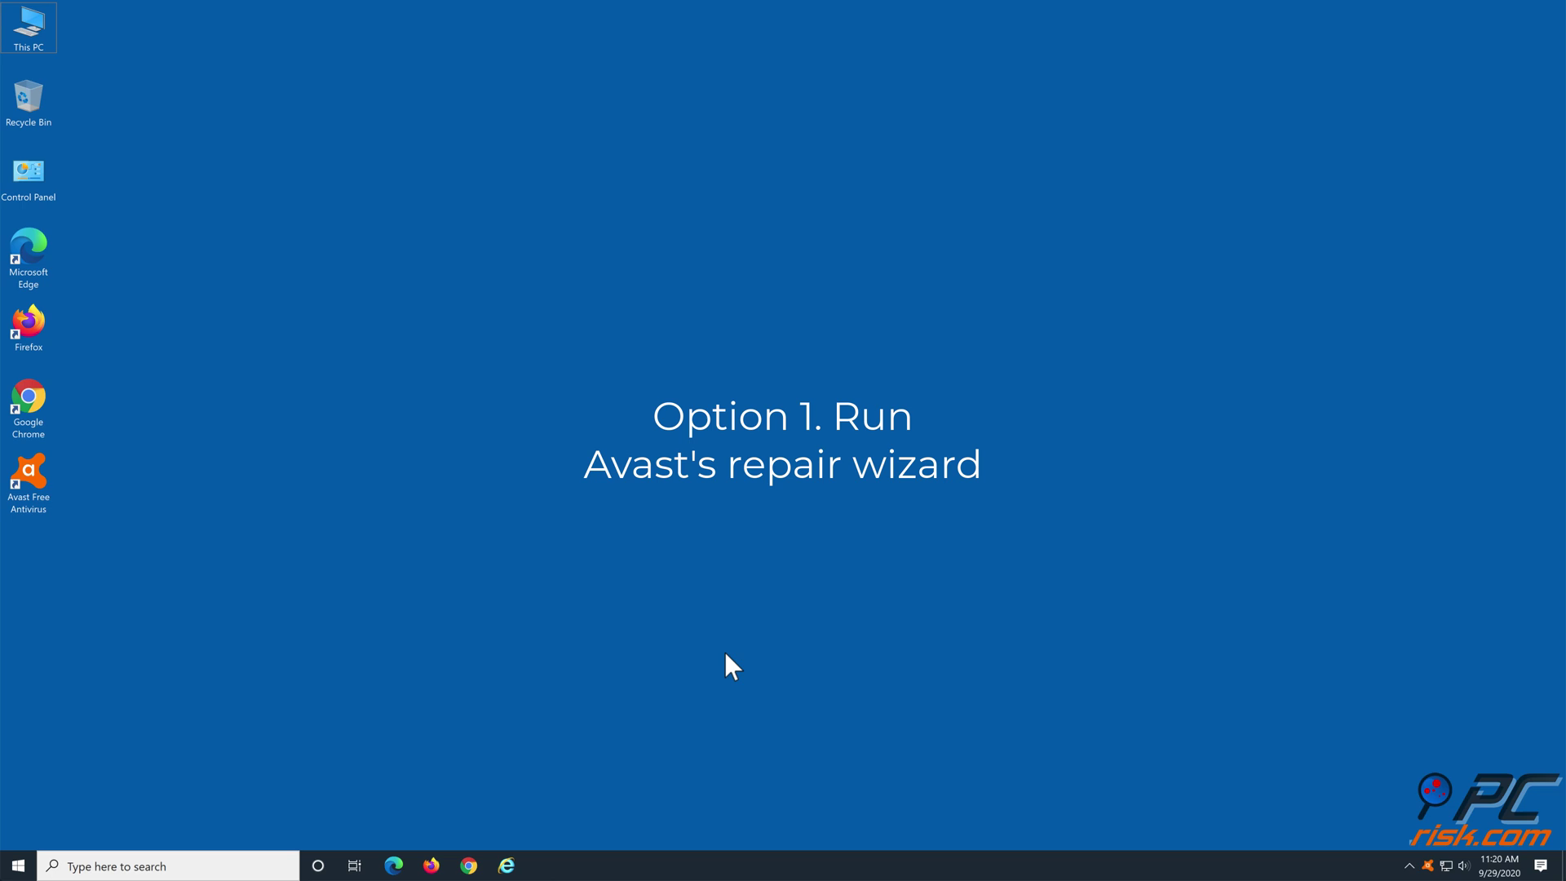
Search for 'control panel' and launch Avast Free Antivirus's setup from Programs and Features
left_click(160, 868)
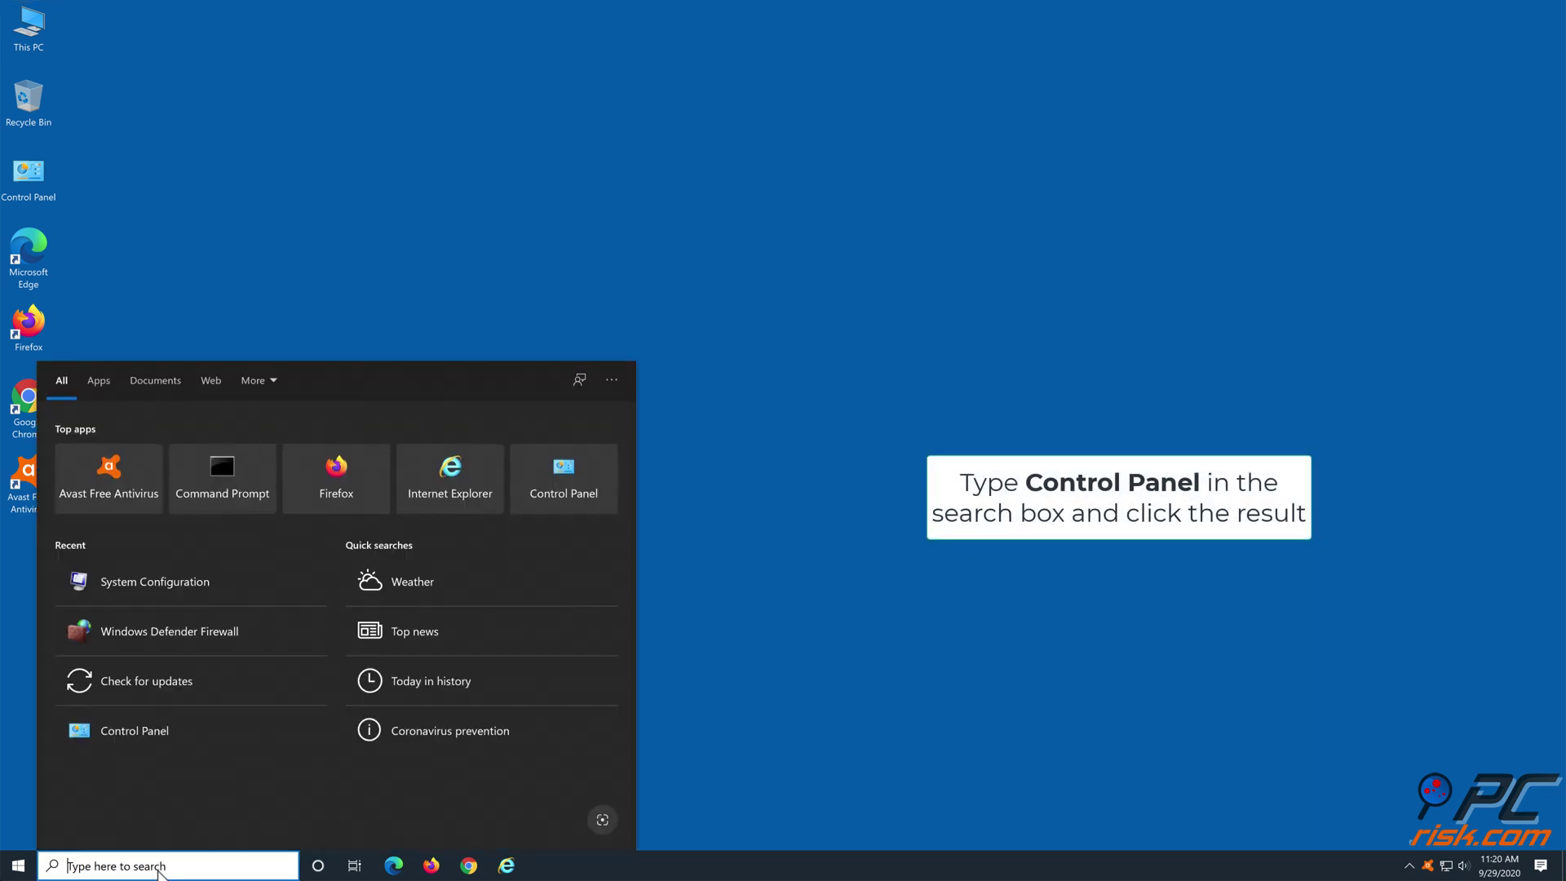
type("control")
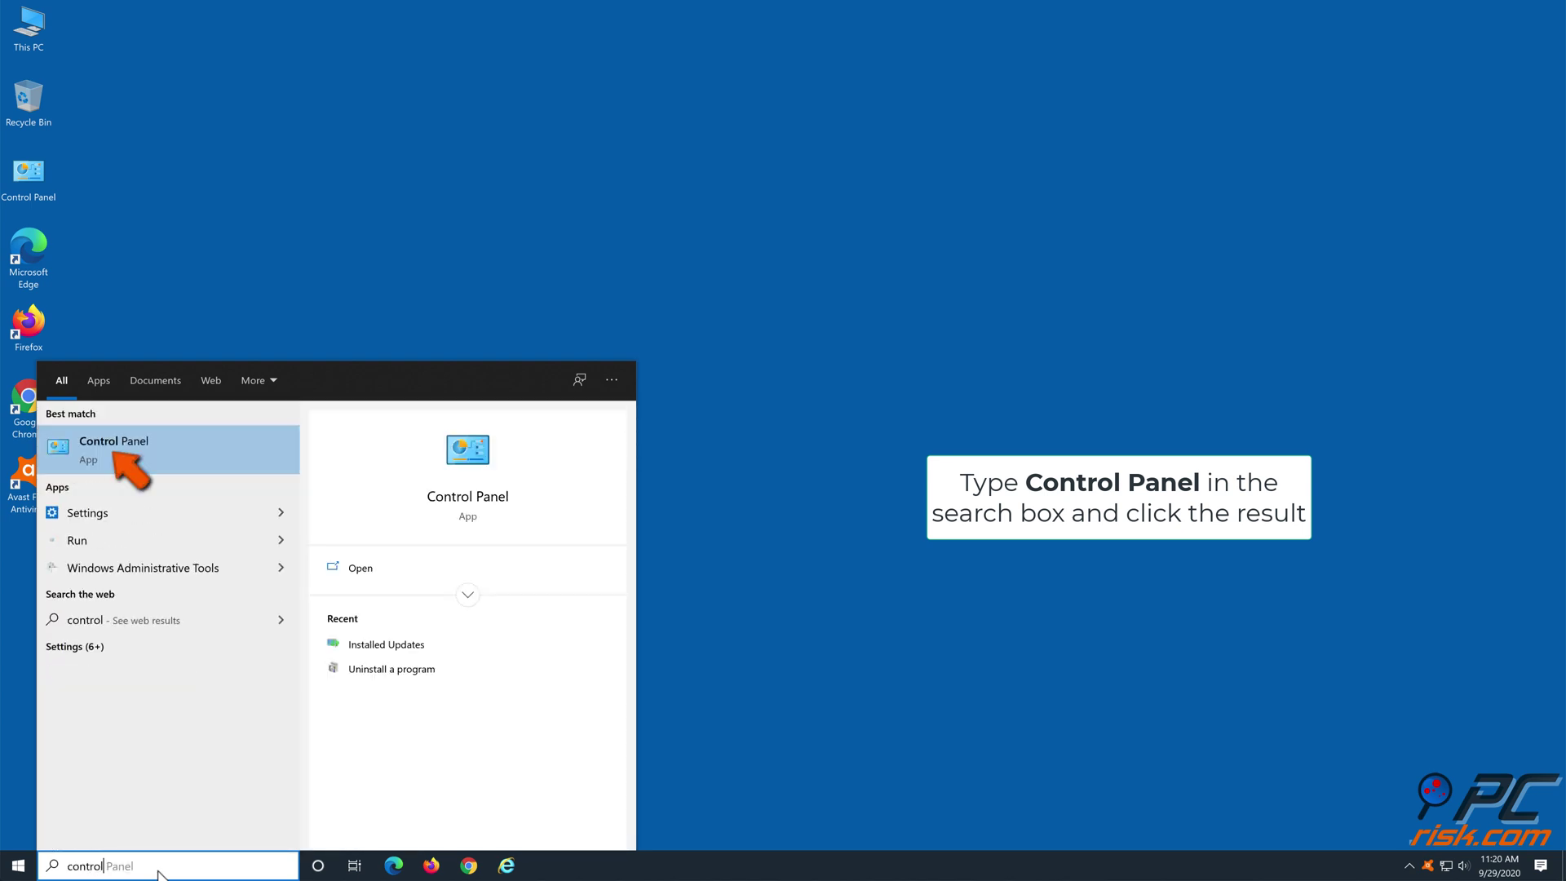
type(" panel")
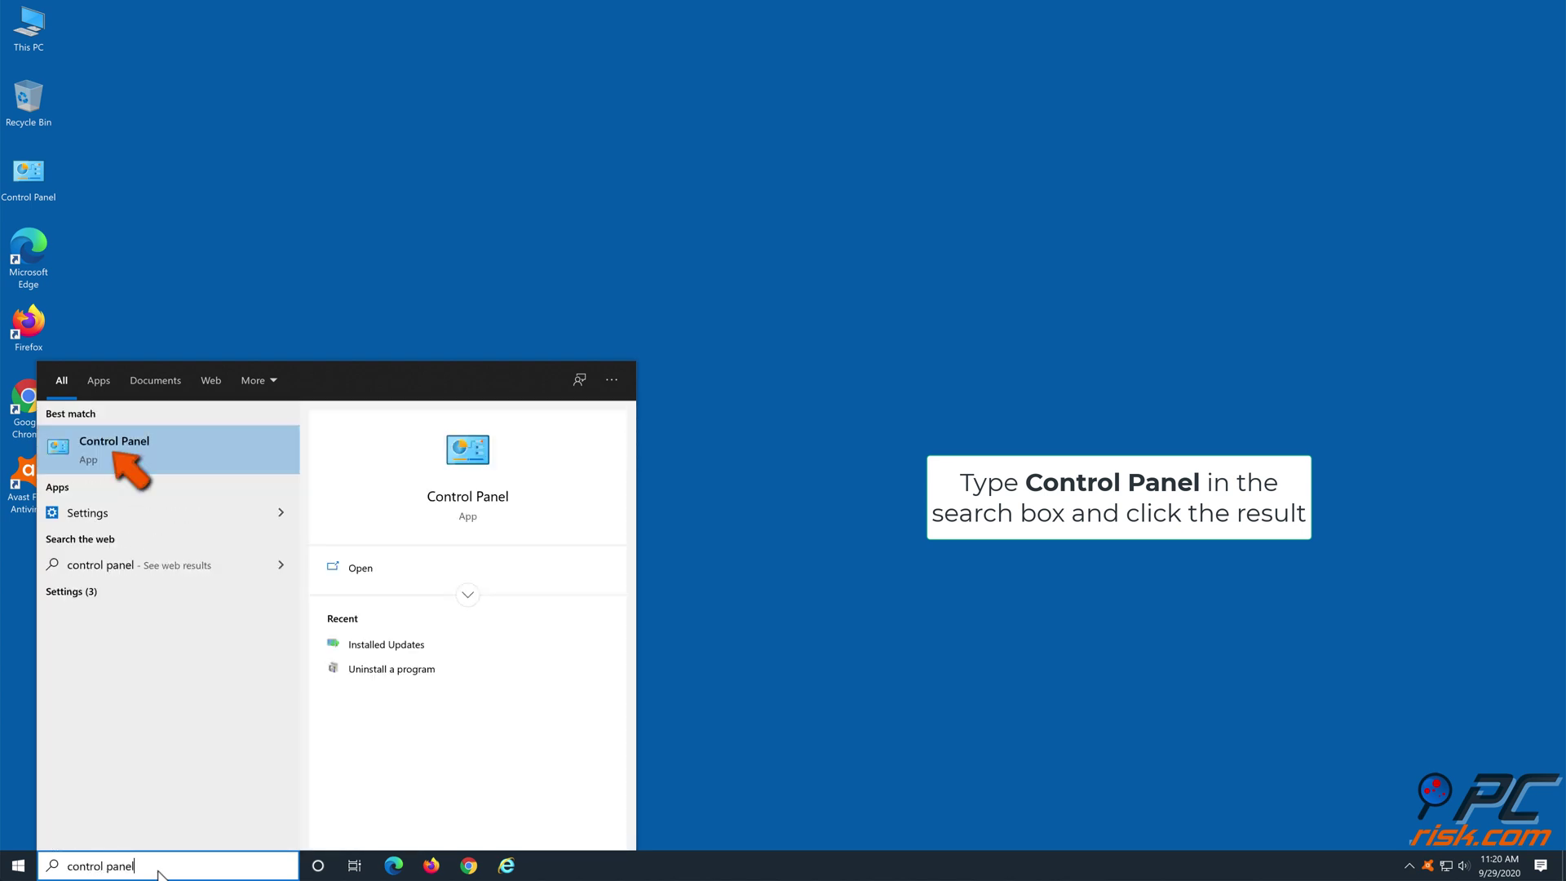
left_click(163, 459)
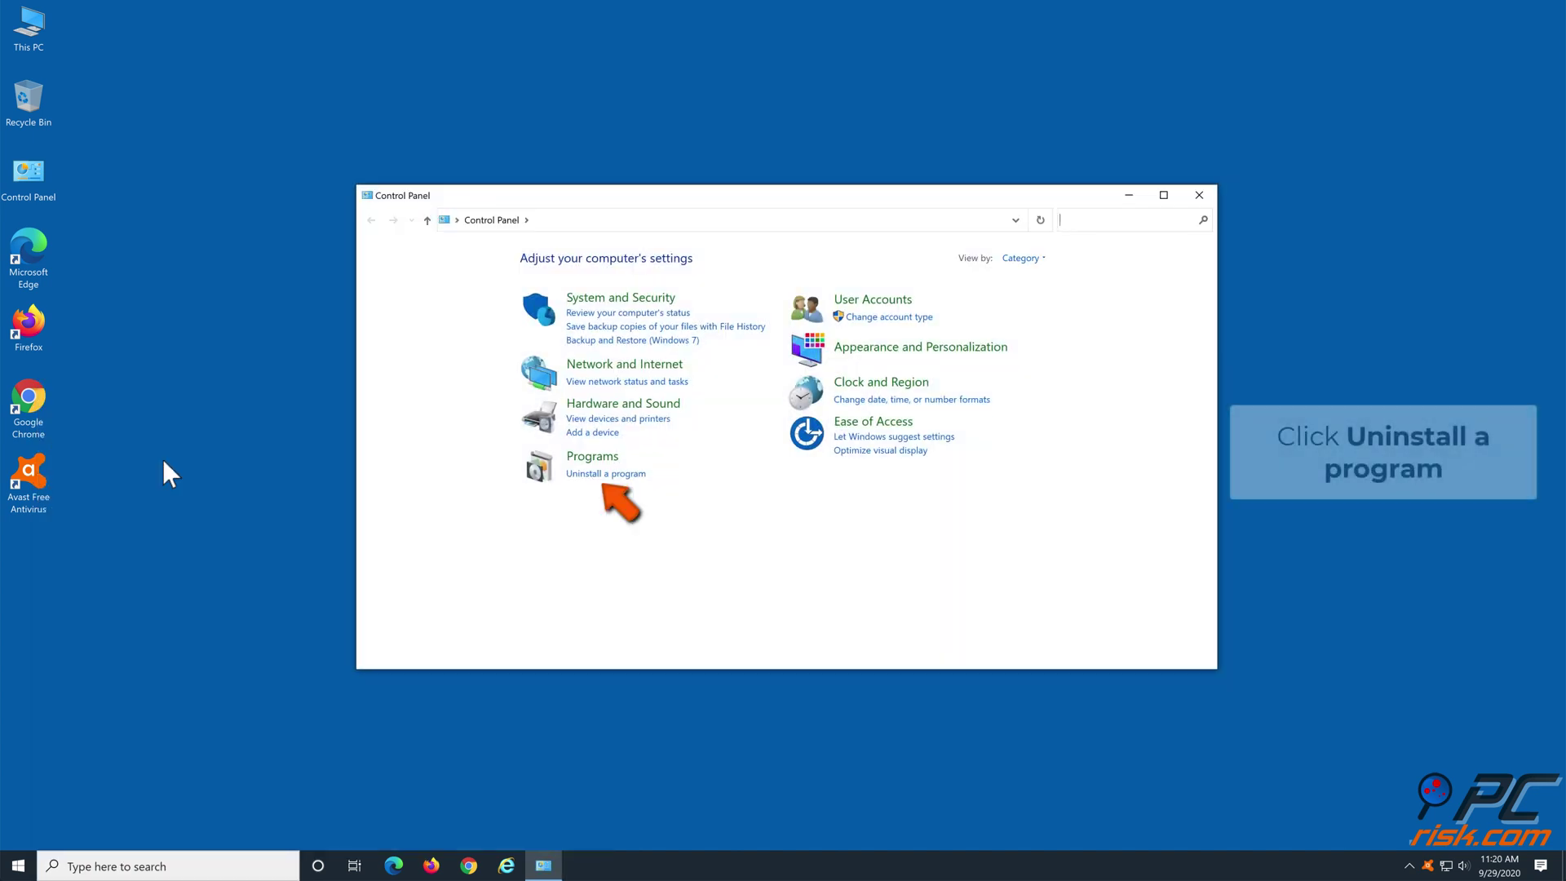
left_click(594, 475)
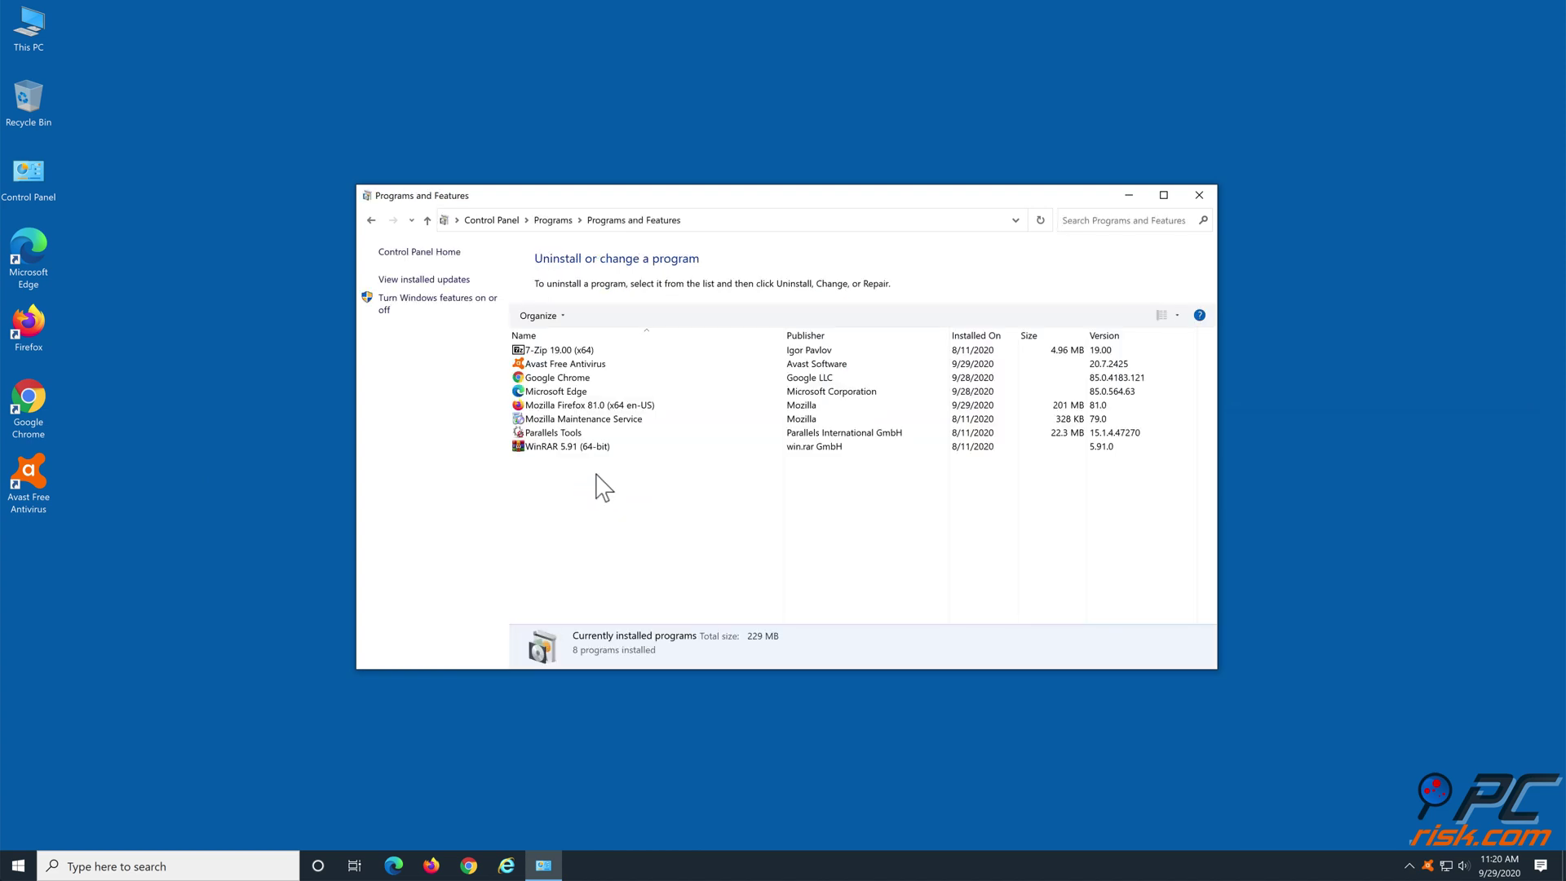
left_click(601, 377)
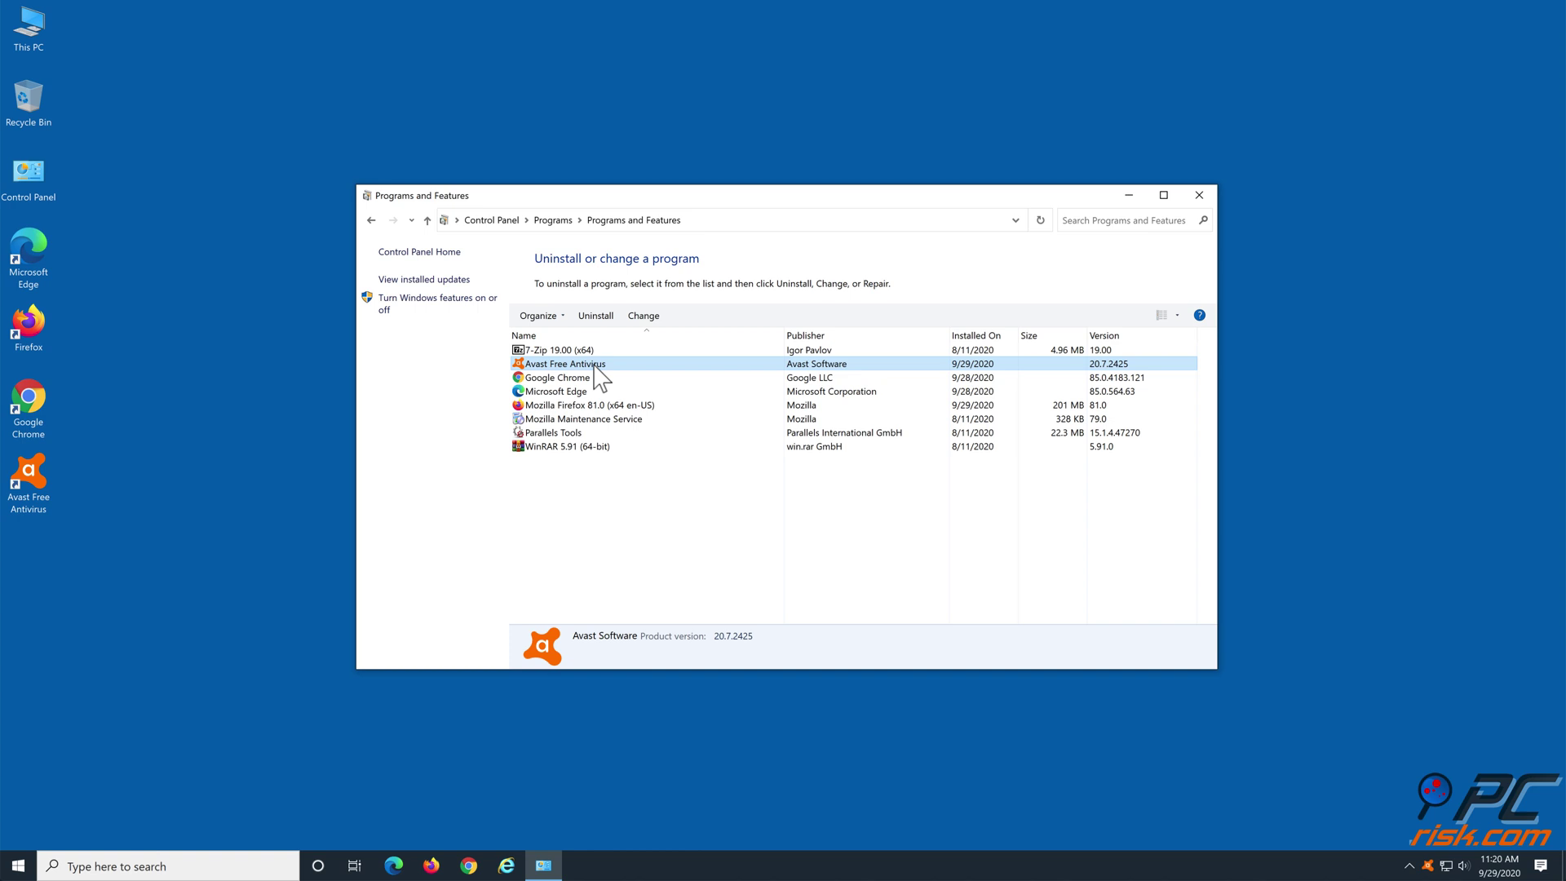
left_click(596, 316)
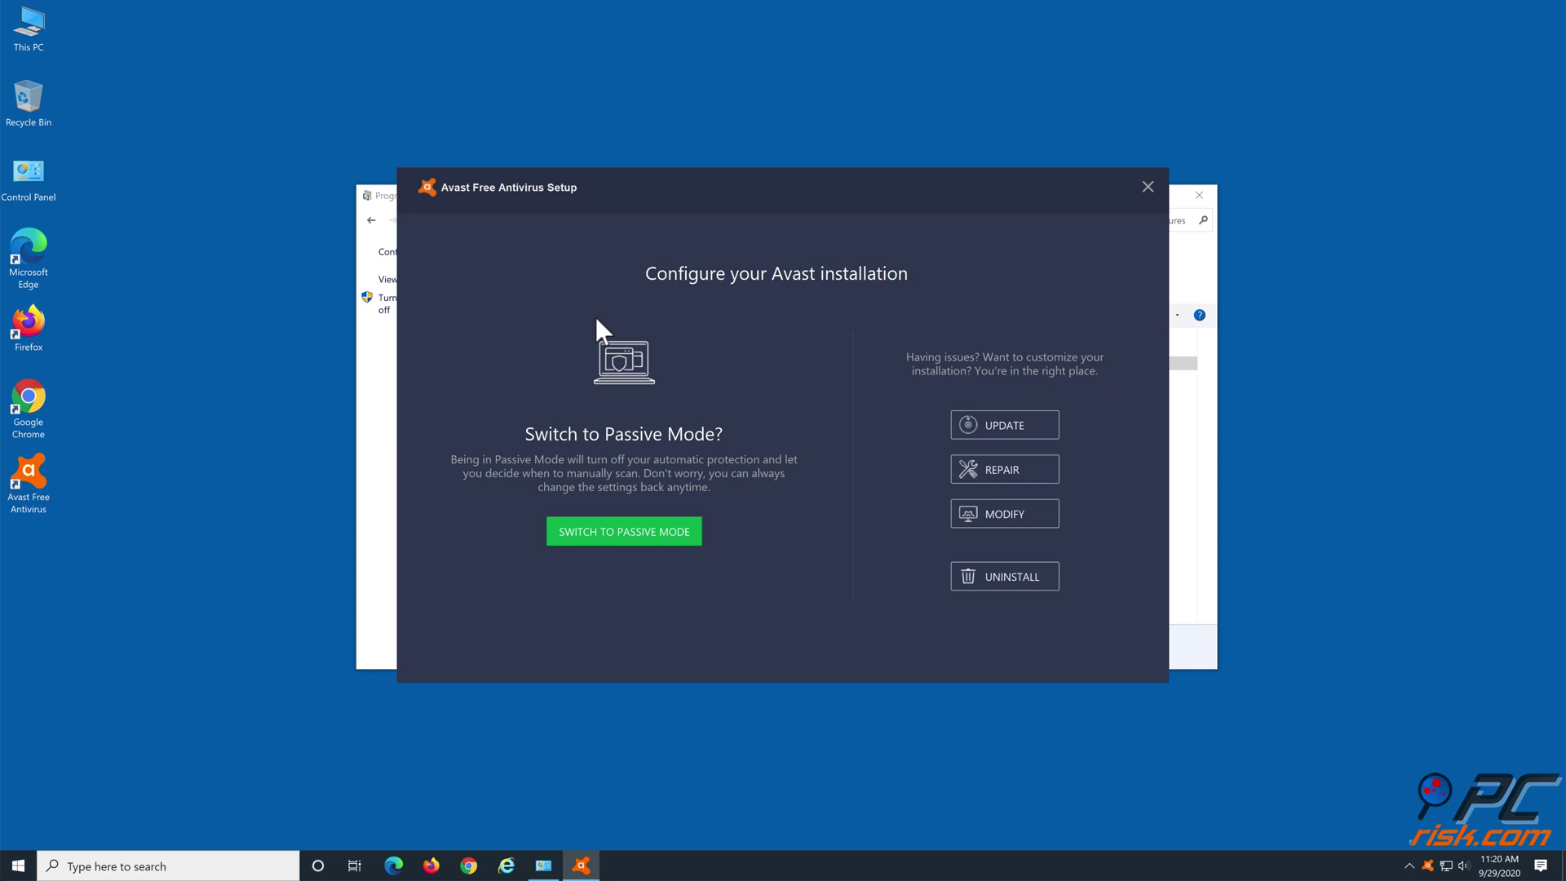
Run an Avast repair, confirm with Yes, and restart the computer once finished
left_click(994, 477)
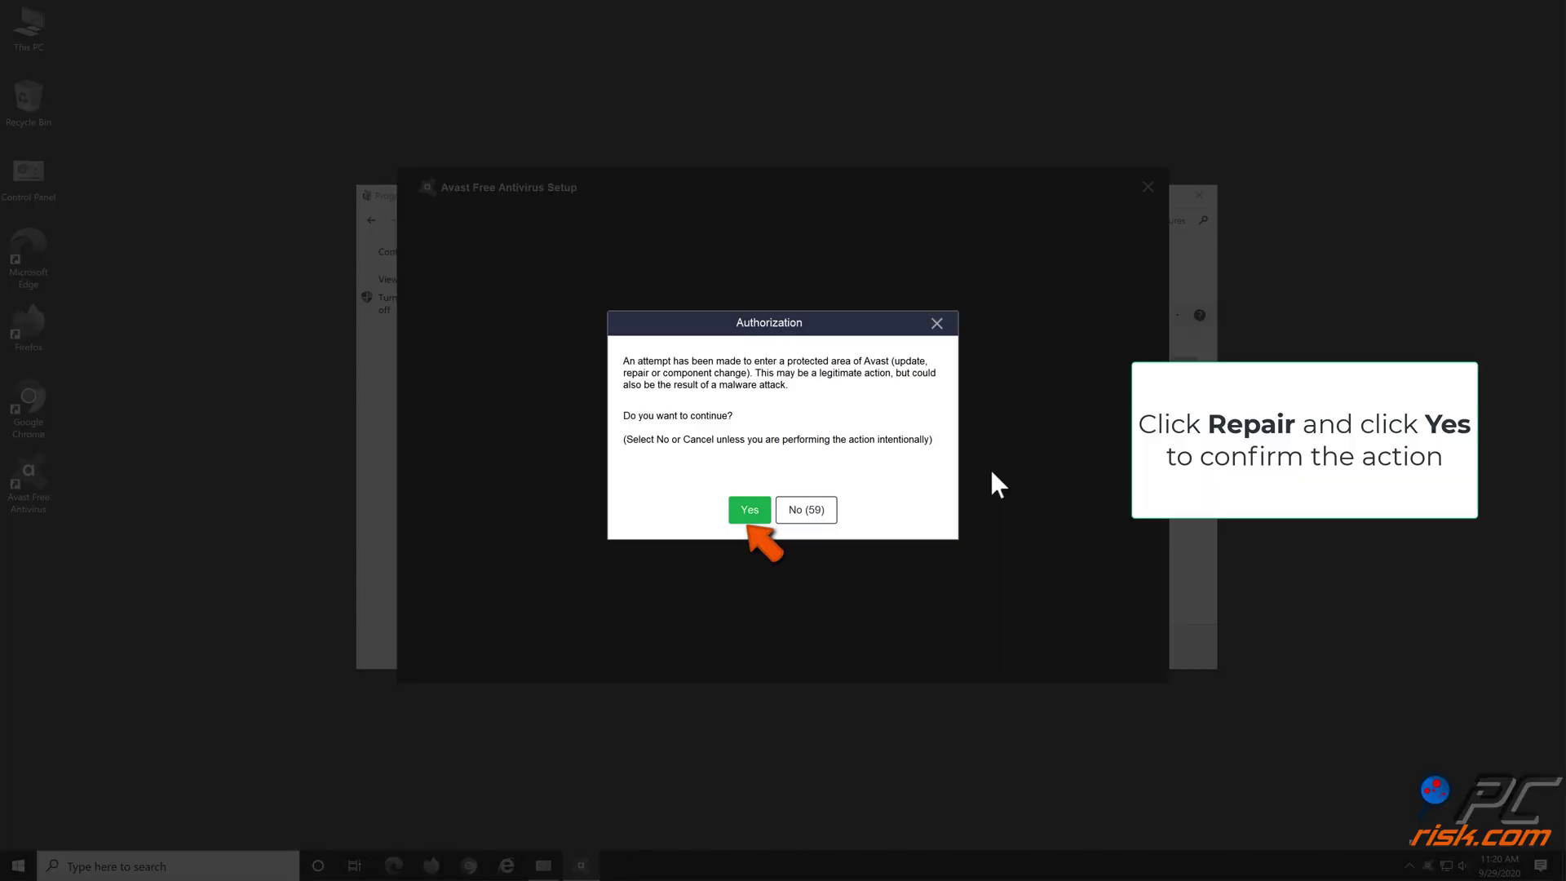
left_click(756, 516)
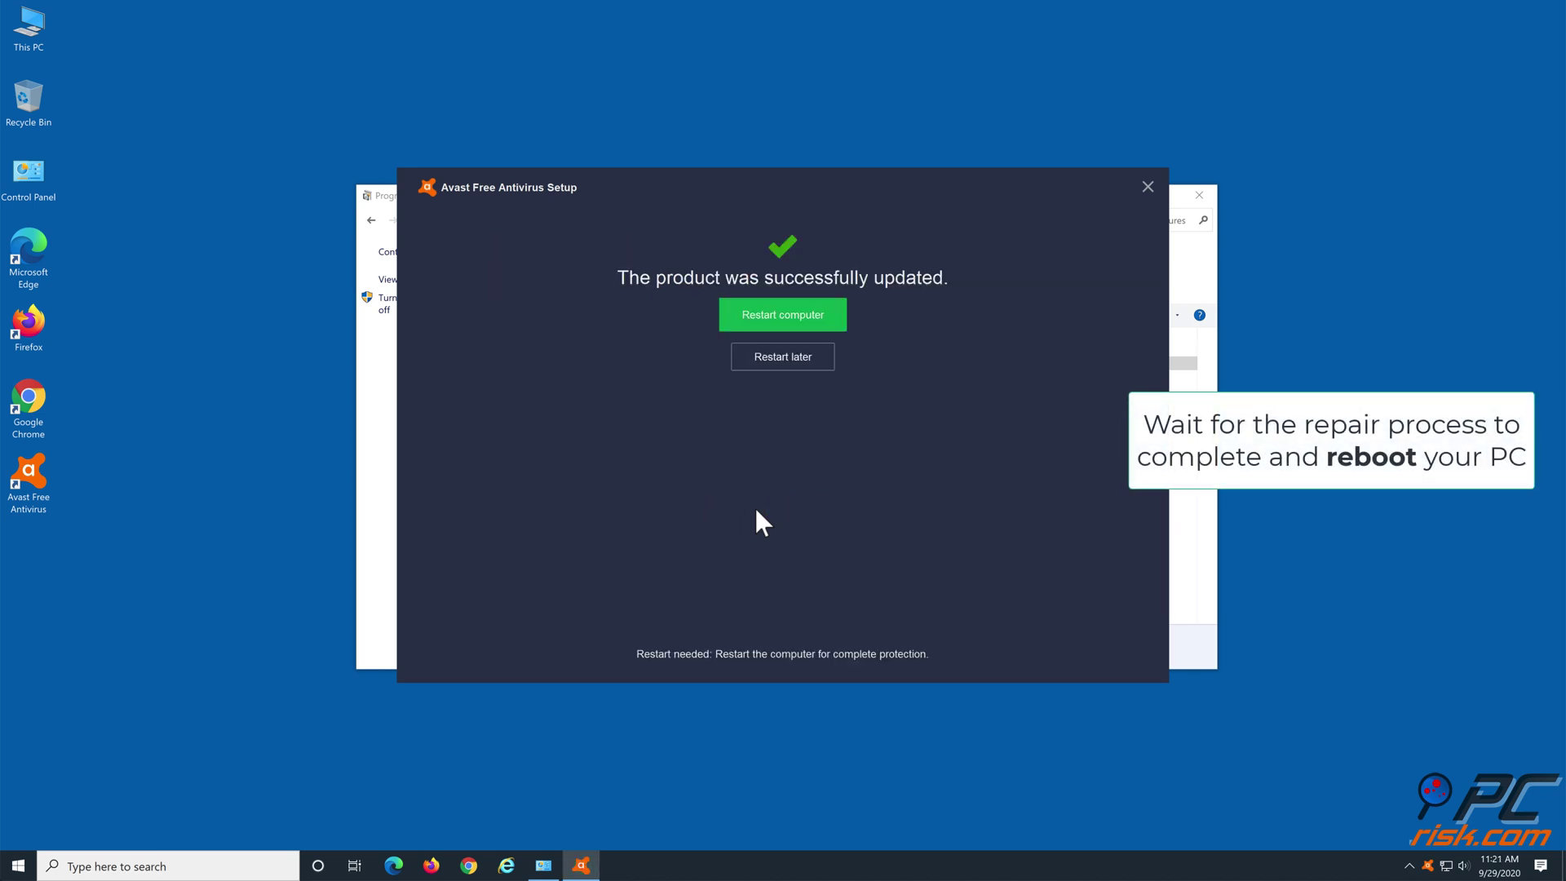
left_click(796, 323)
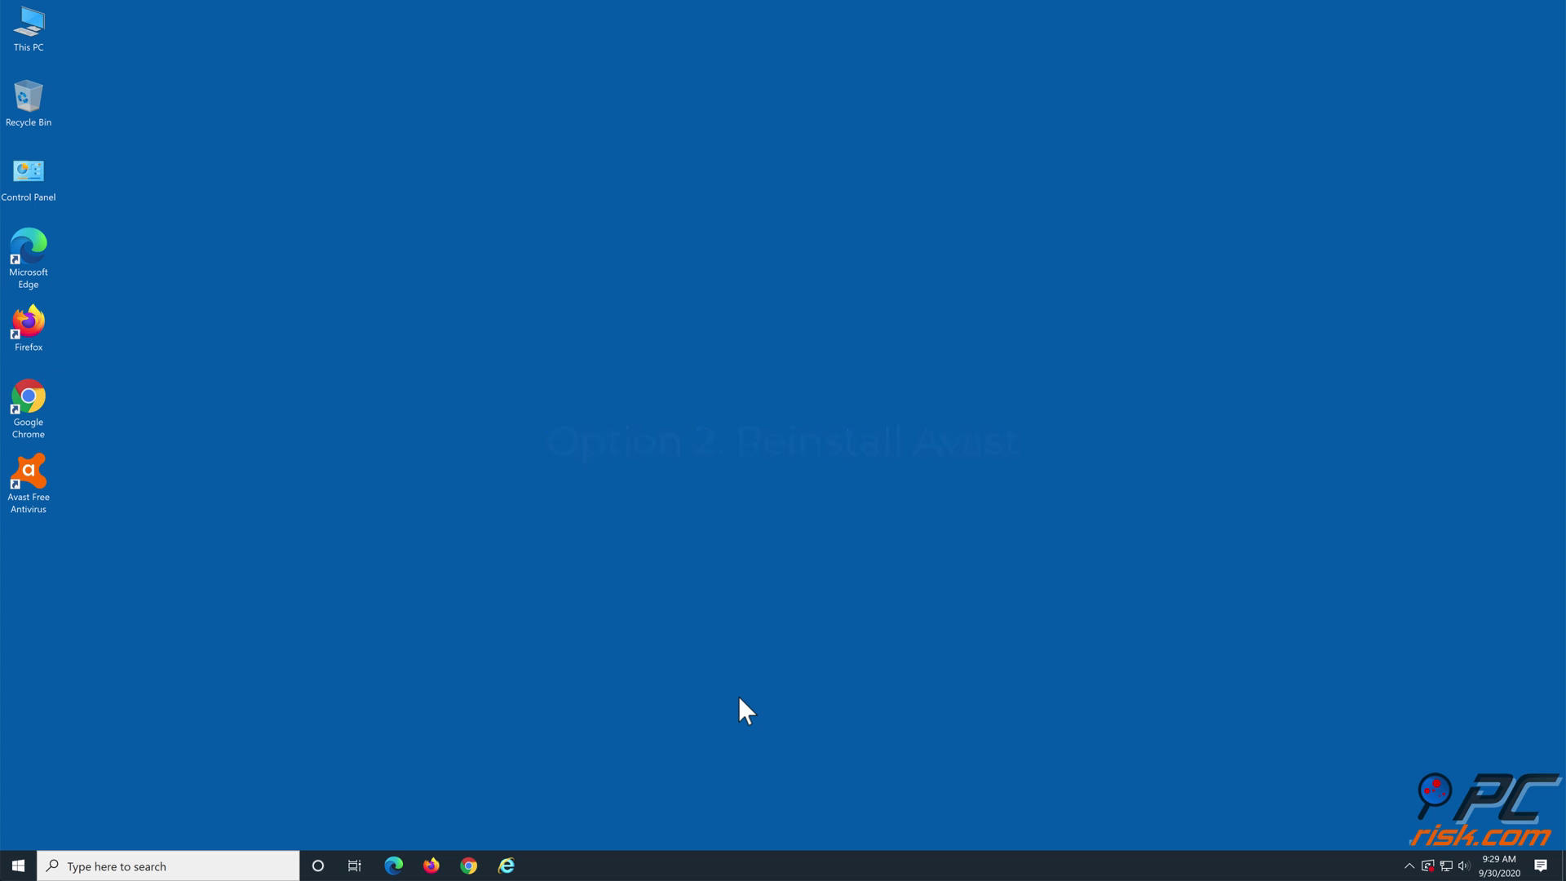
Search 'control panel' and relaunch Avast Free Antivirus setup from Programs and Features
left_click(148, 867)
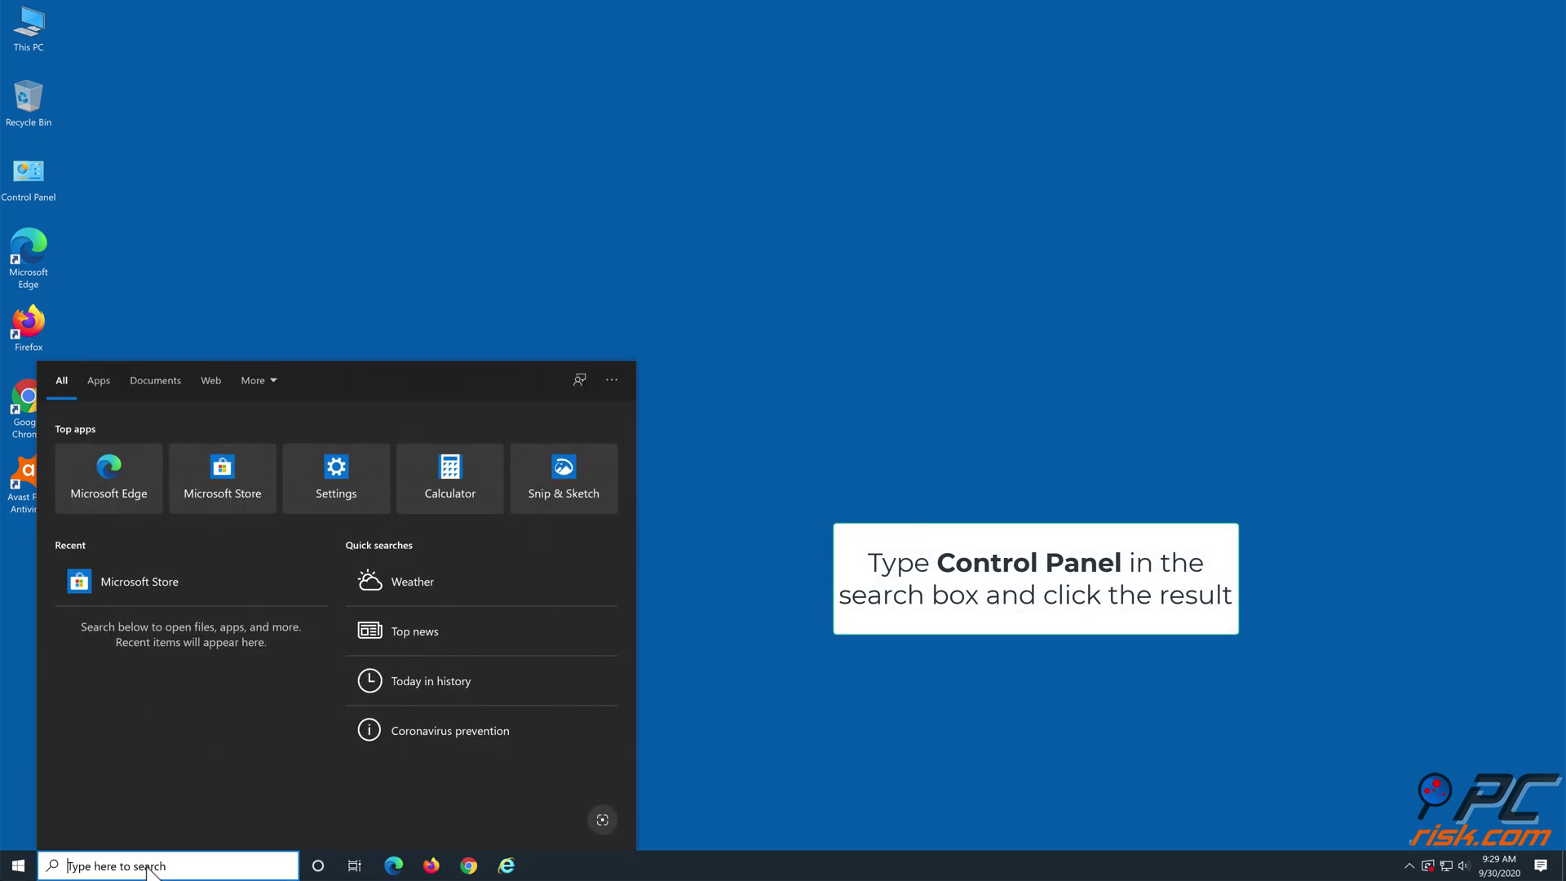
type("control pa")
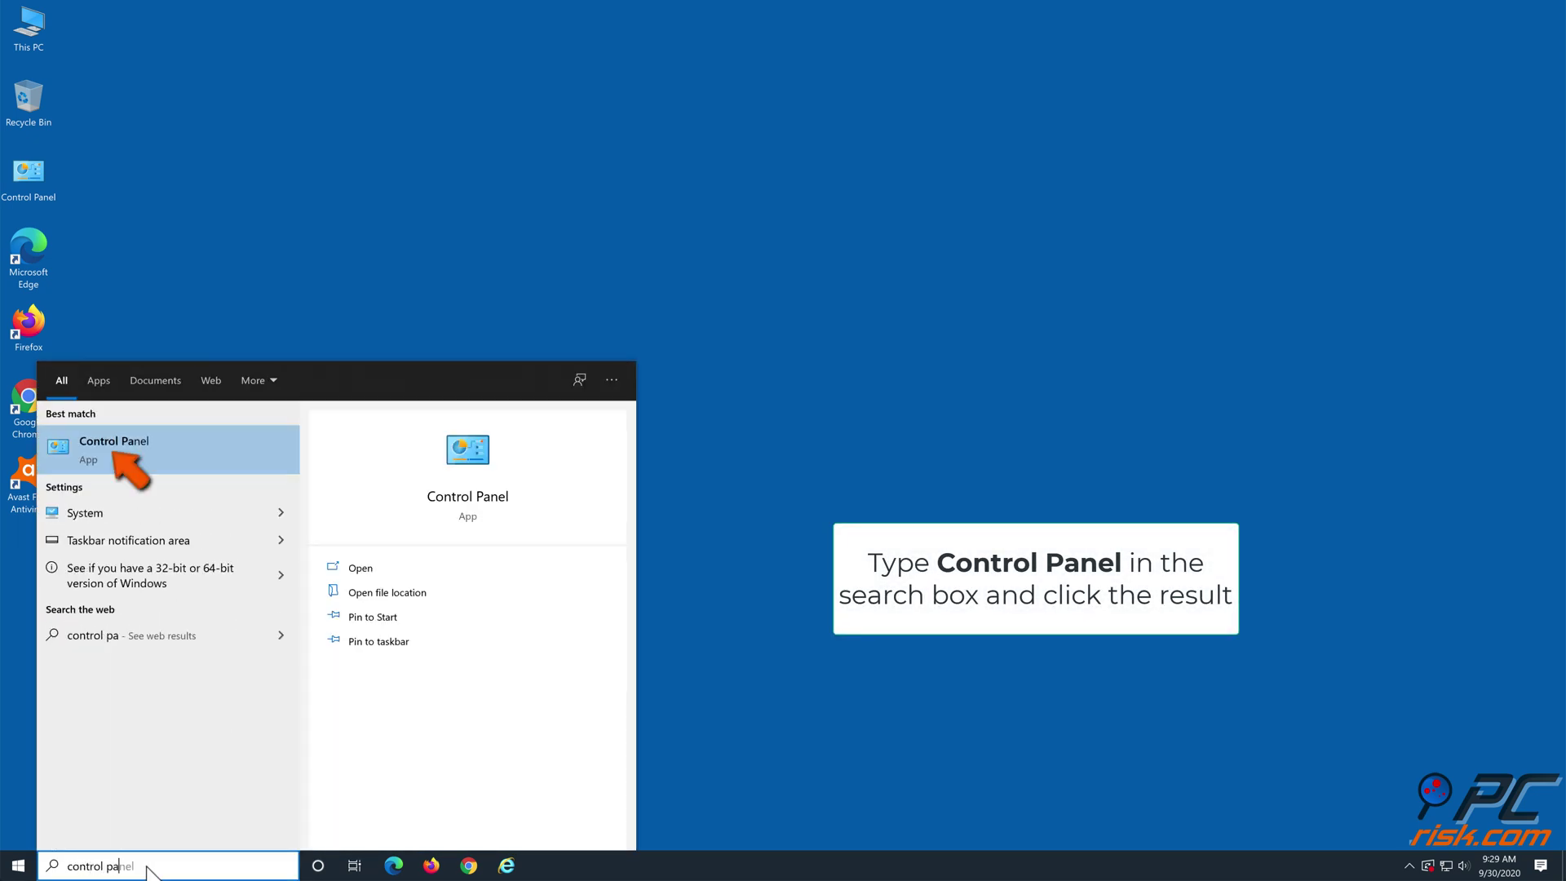
type("nel")
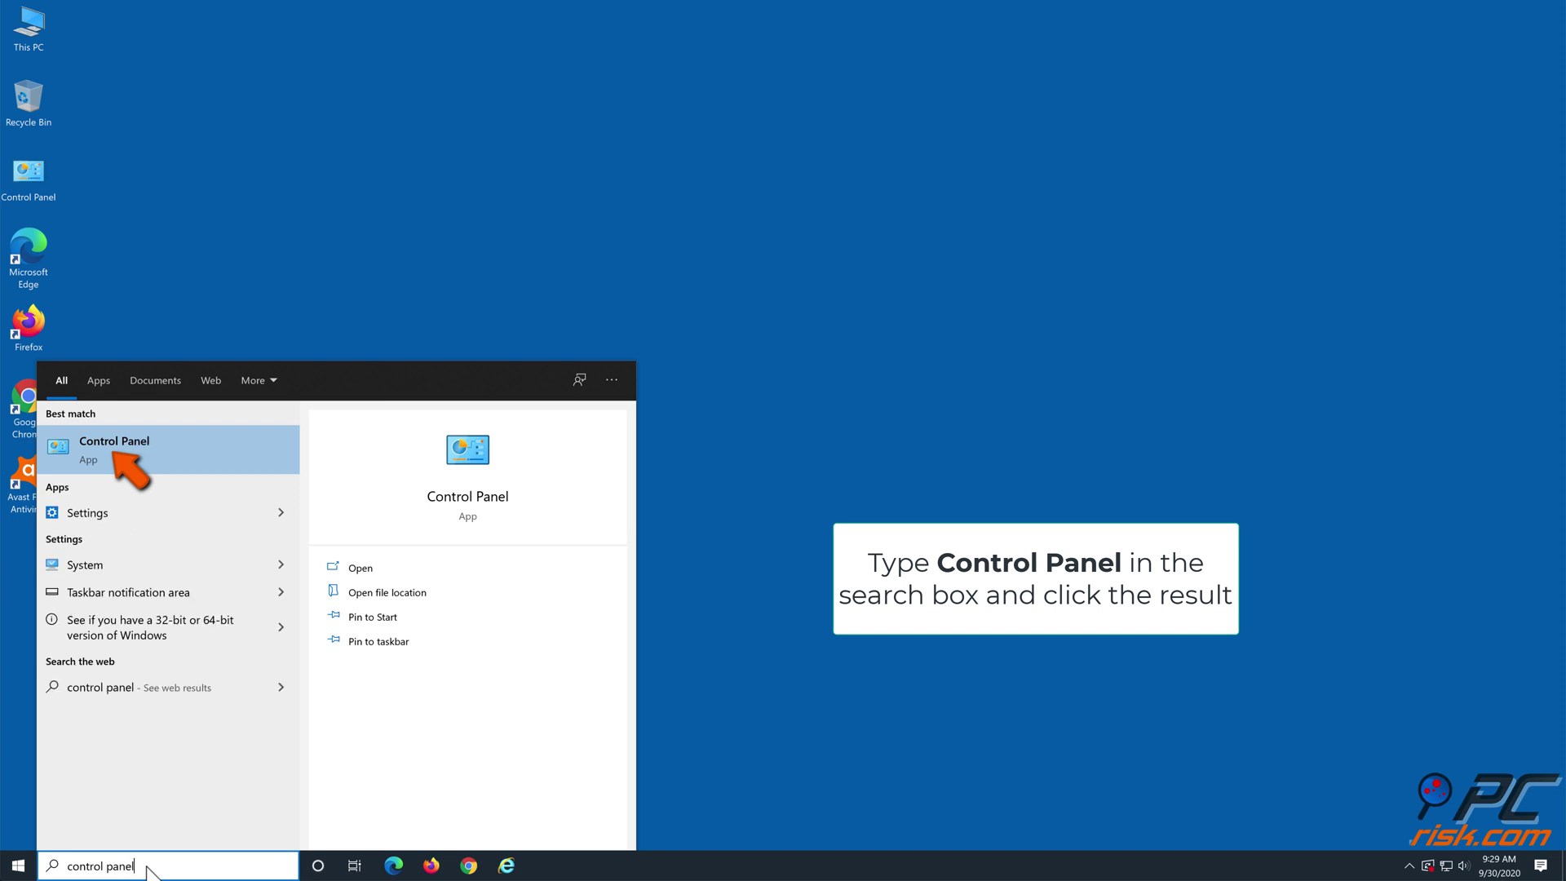
left_click(147, 442)
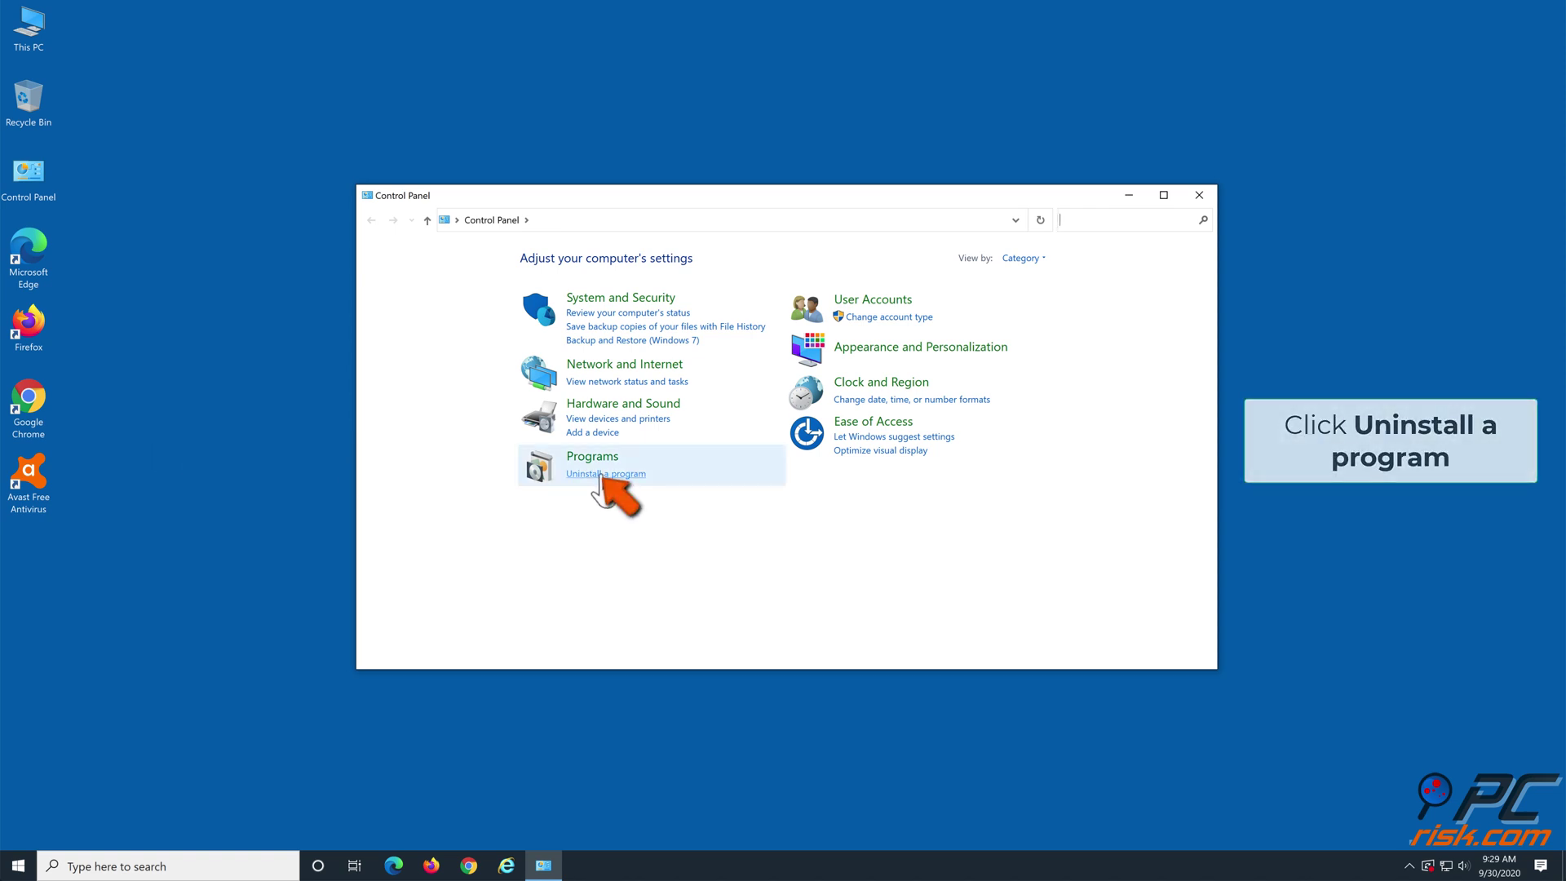
left_click(602, 474)
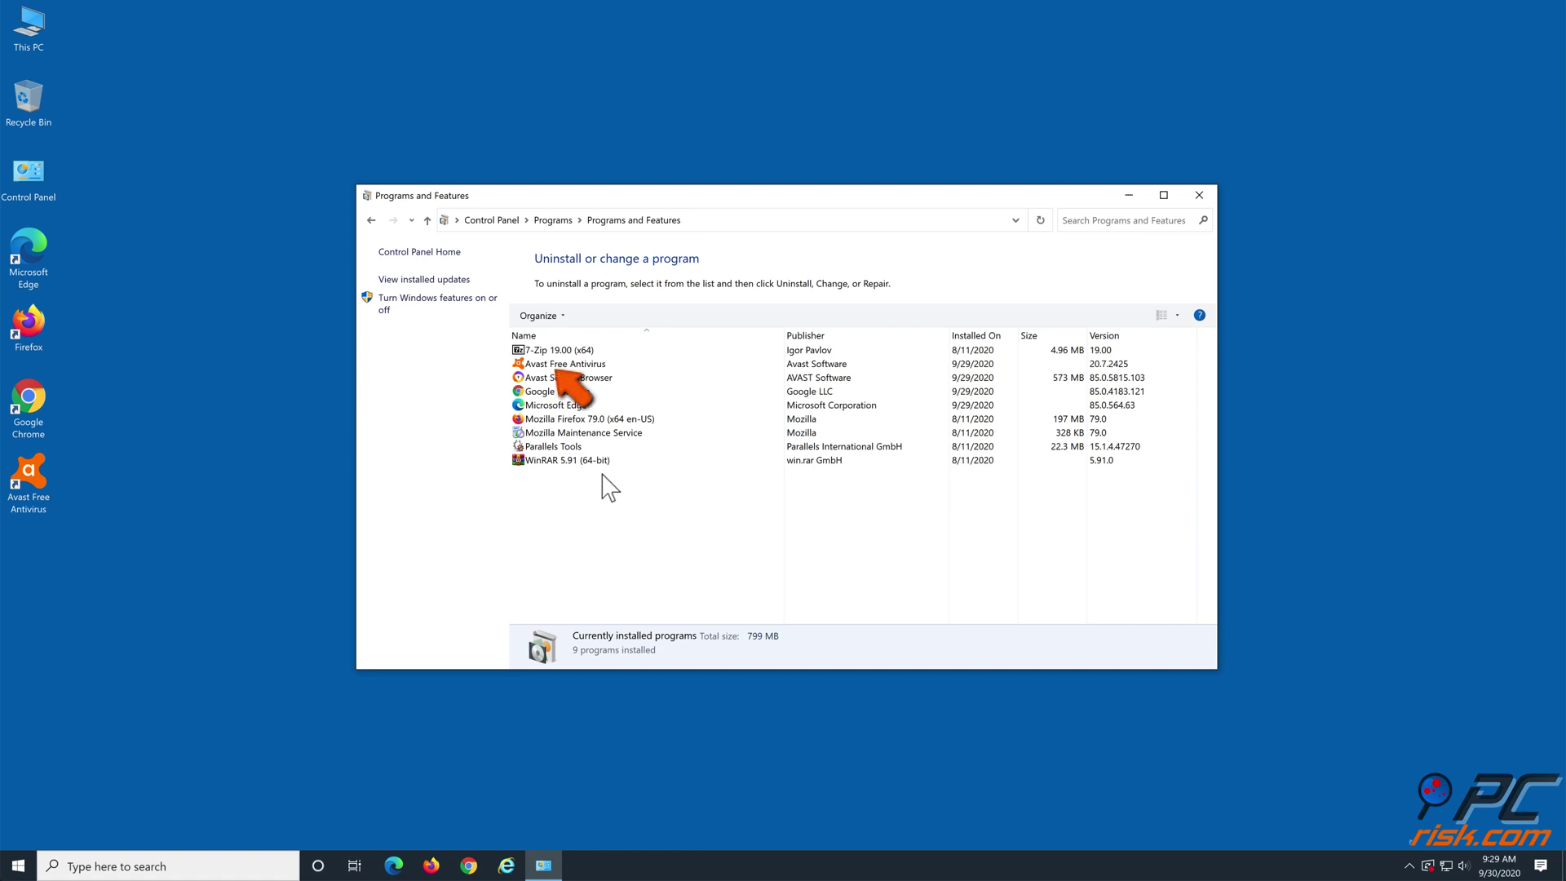
left_click(600, 371)
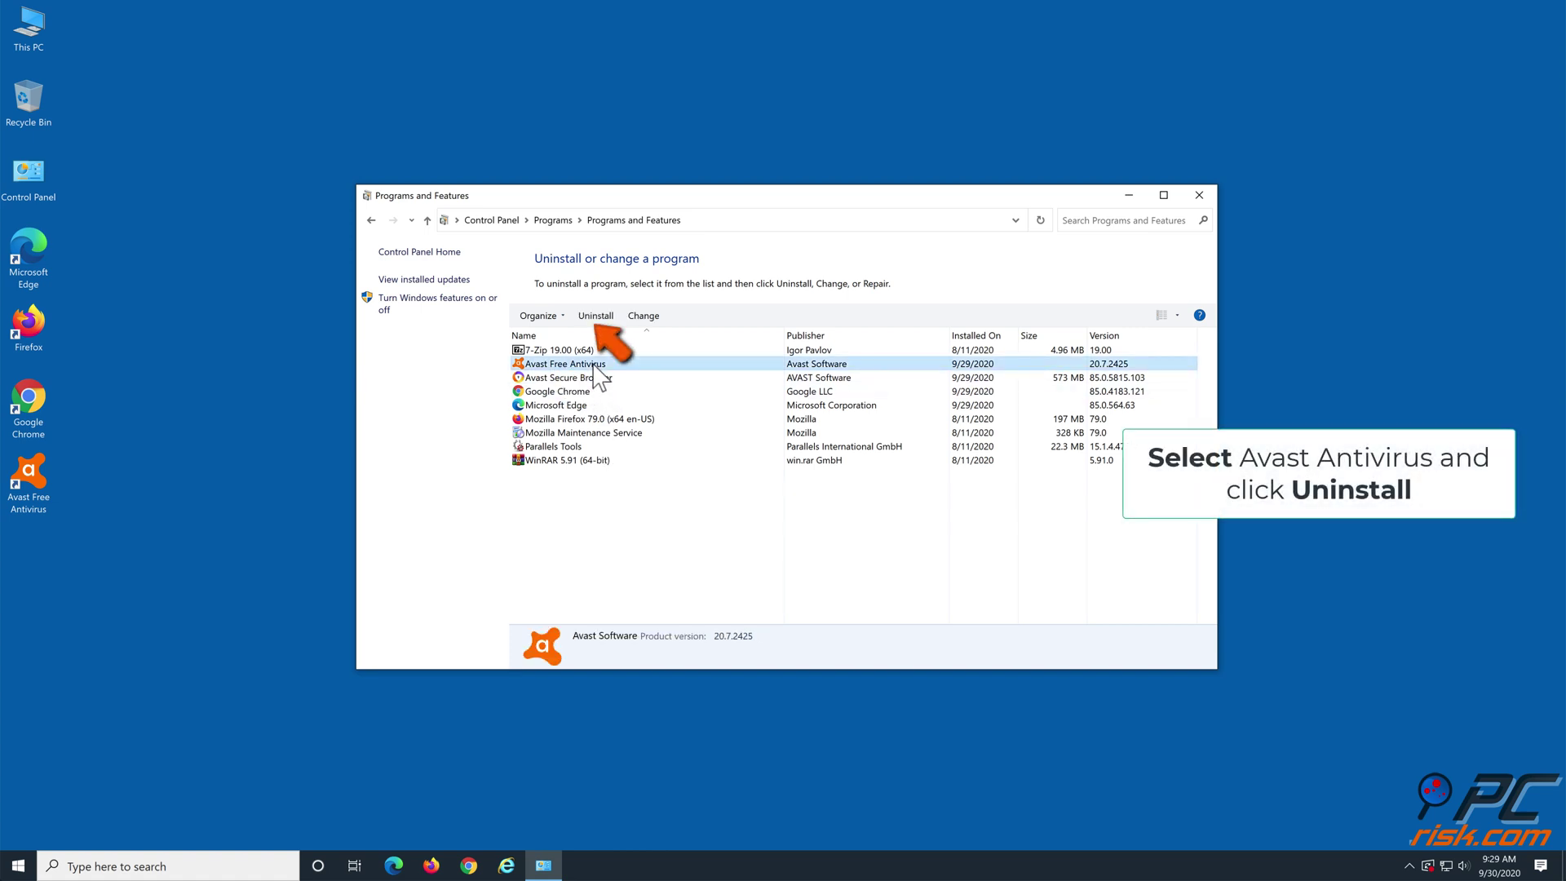
left_click(596, 316)
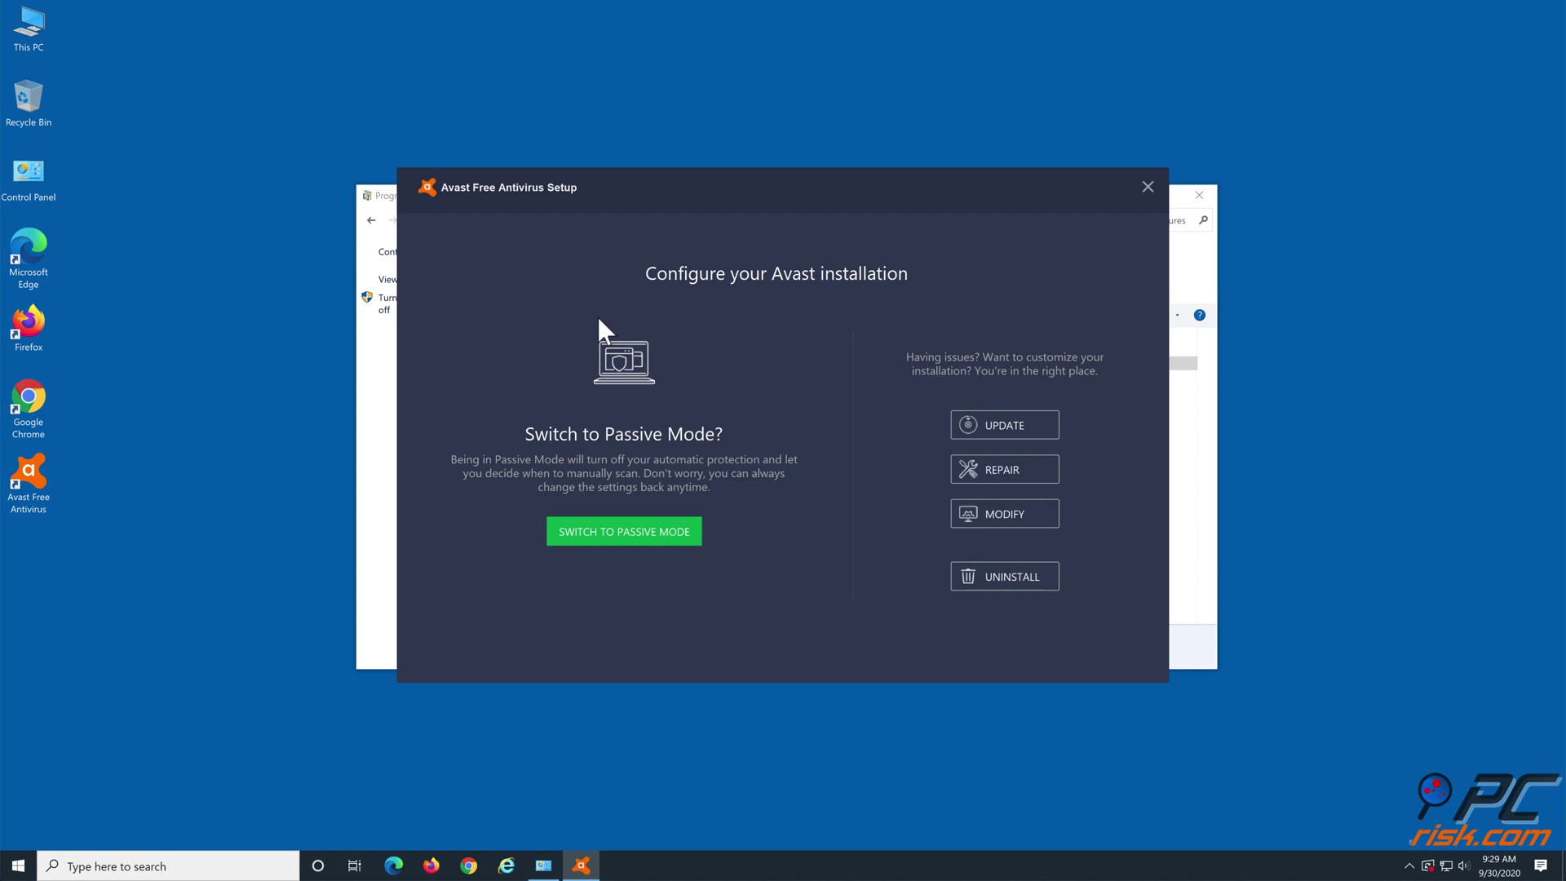
Uninstall Avast Free Antivirus, confirm with Yes, and restart the computer afterward
left_click(997, 581)
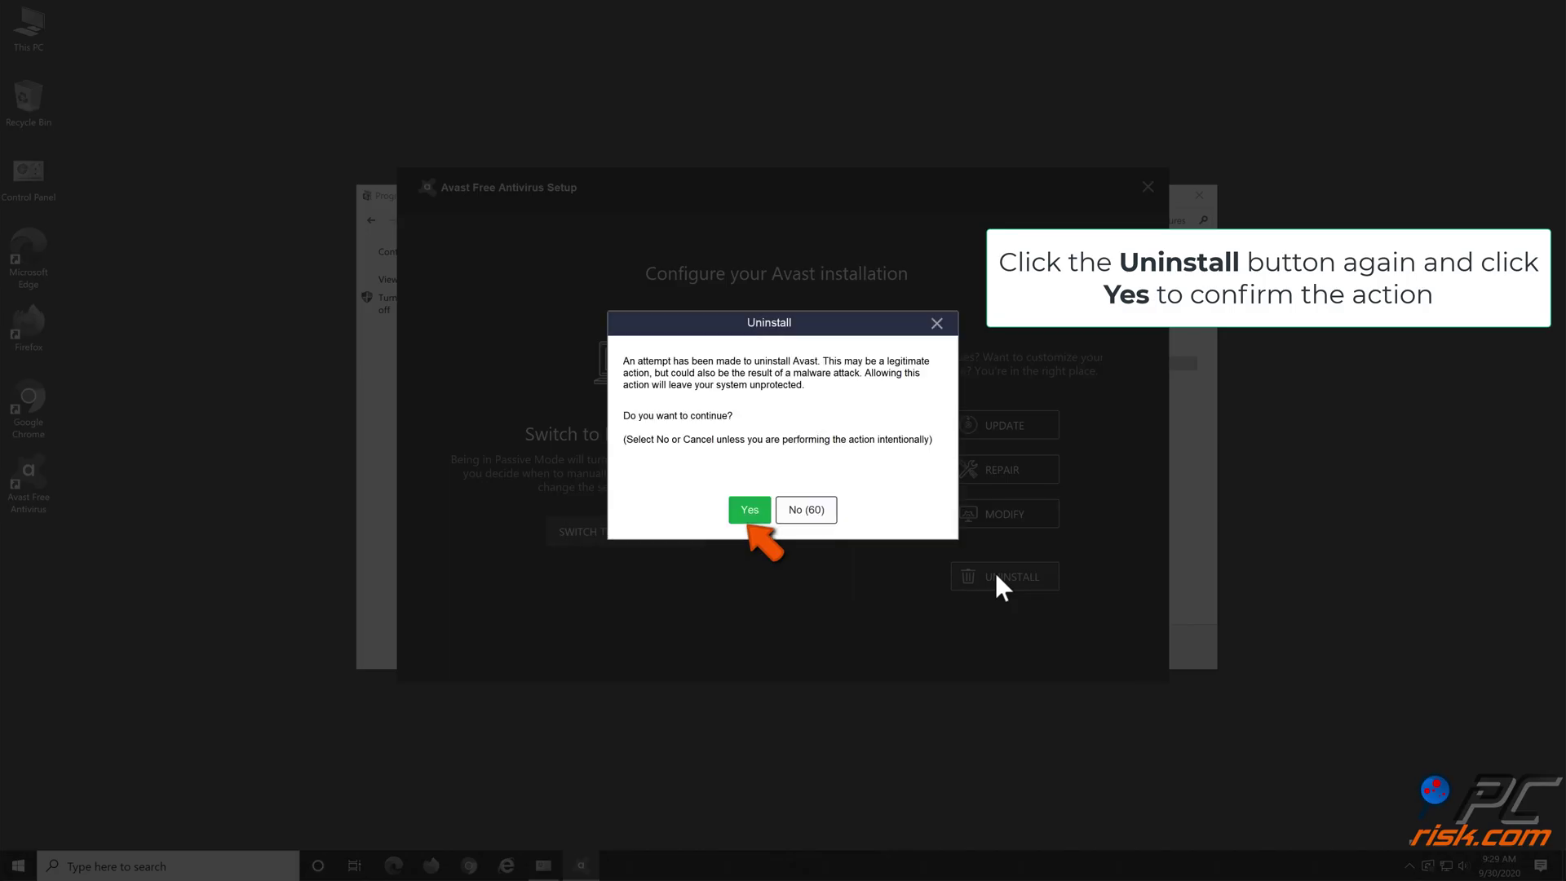
left_click(749, 510)
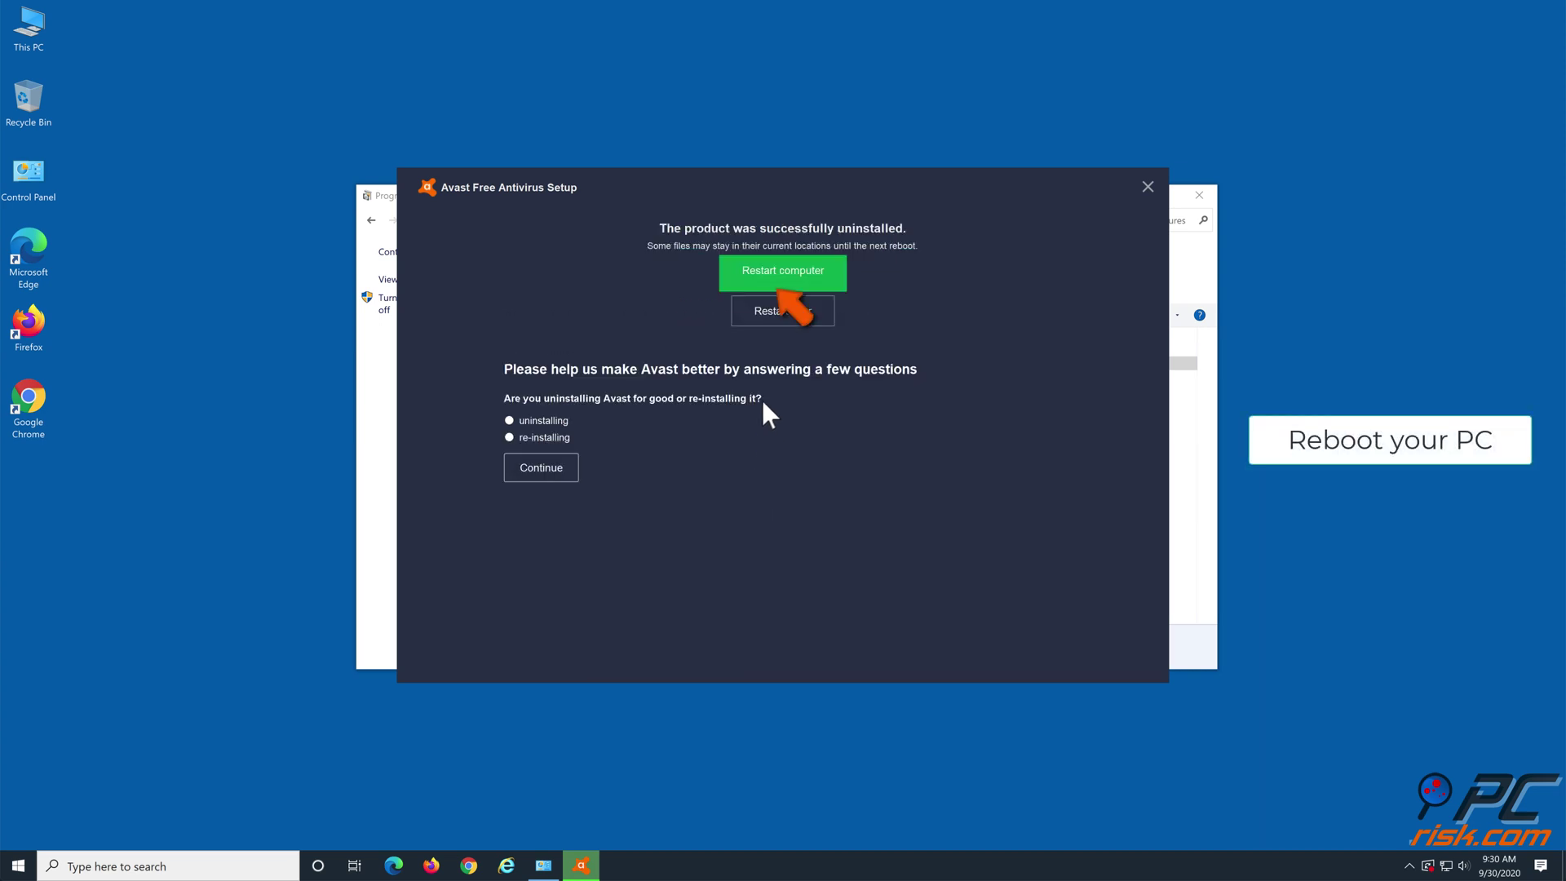
left_click(785, 282)
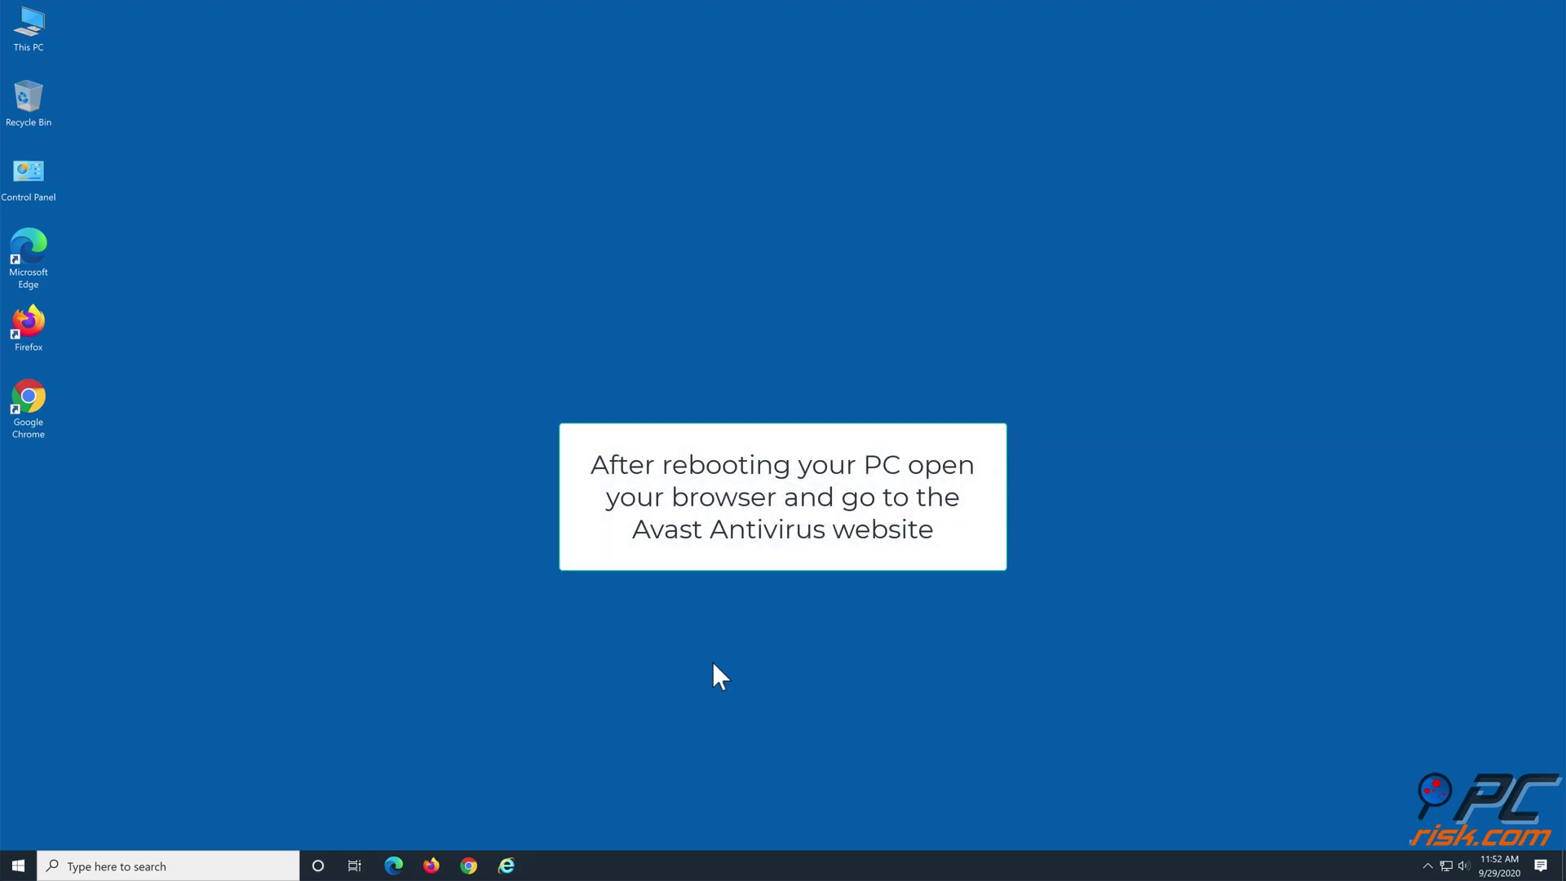
left_click(390, 871)
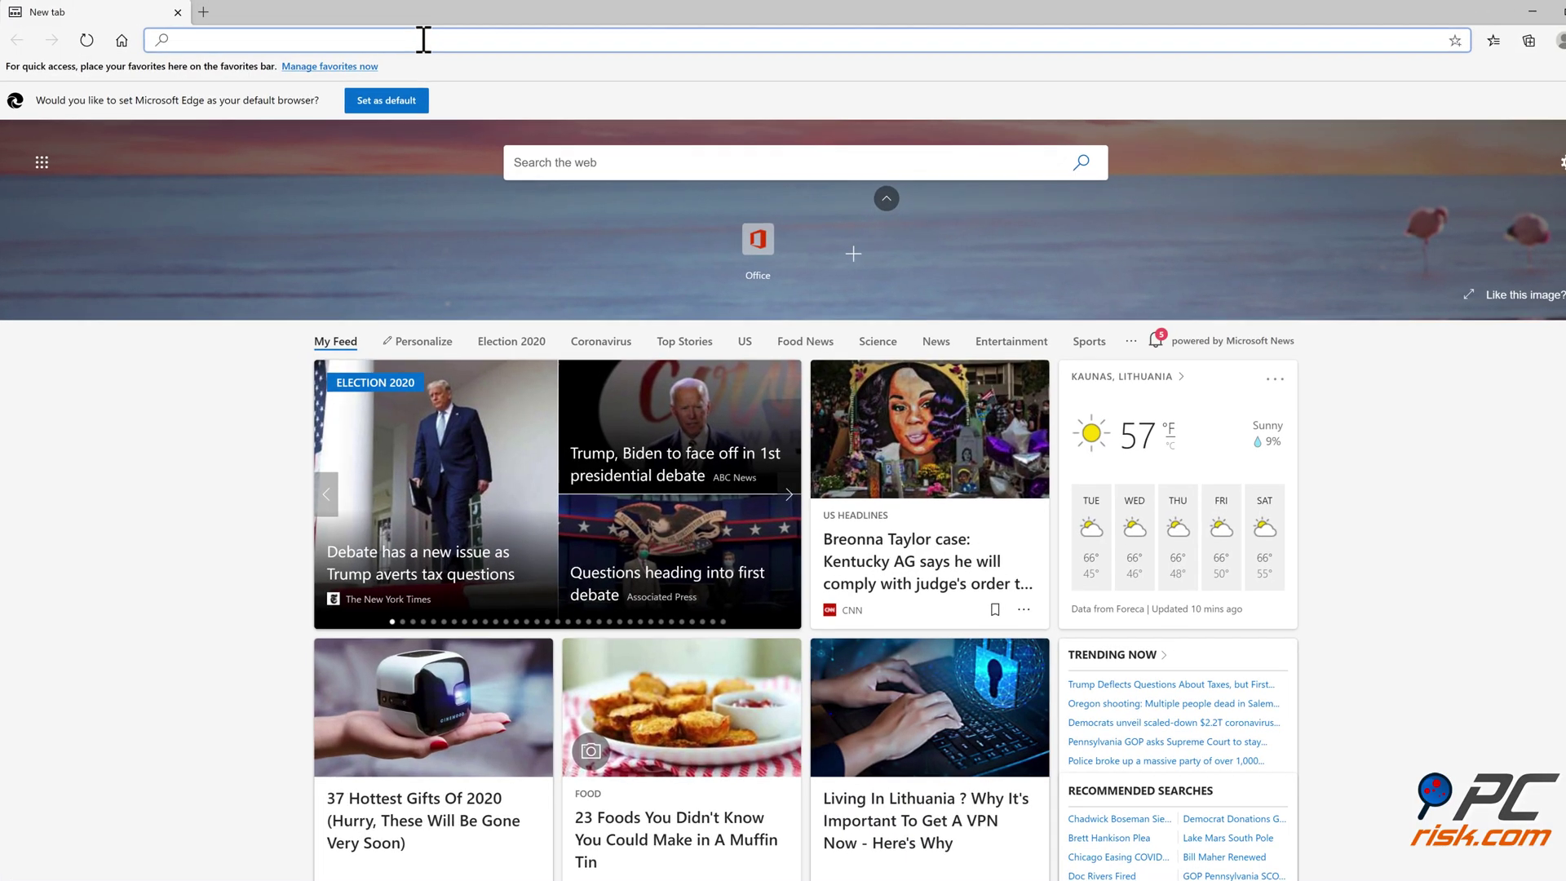
type("www.ava")
type("st.com")
key("Return")
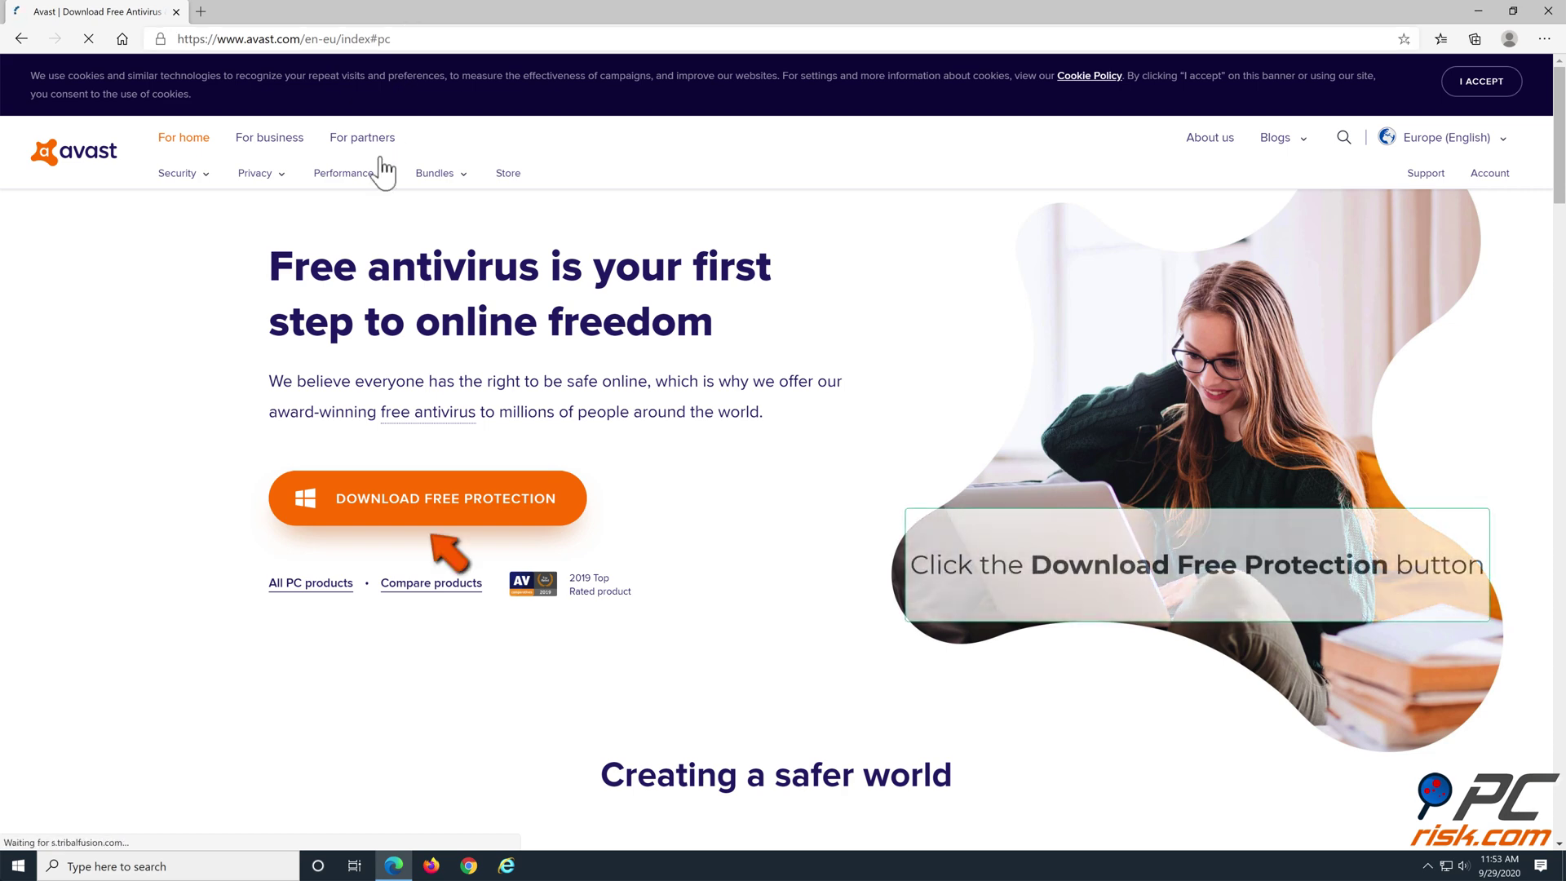
left_click(403, 499)
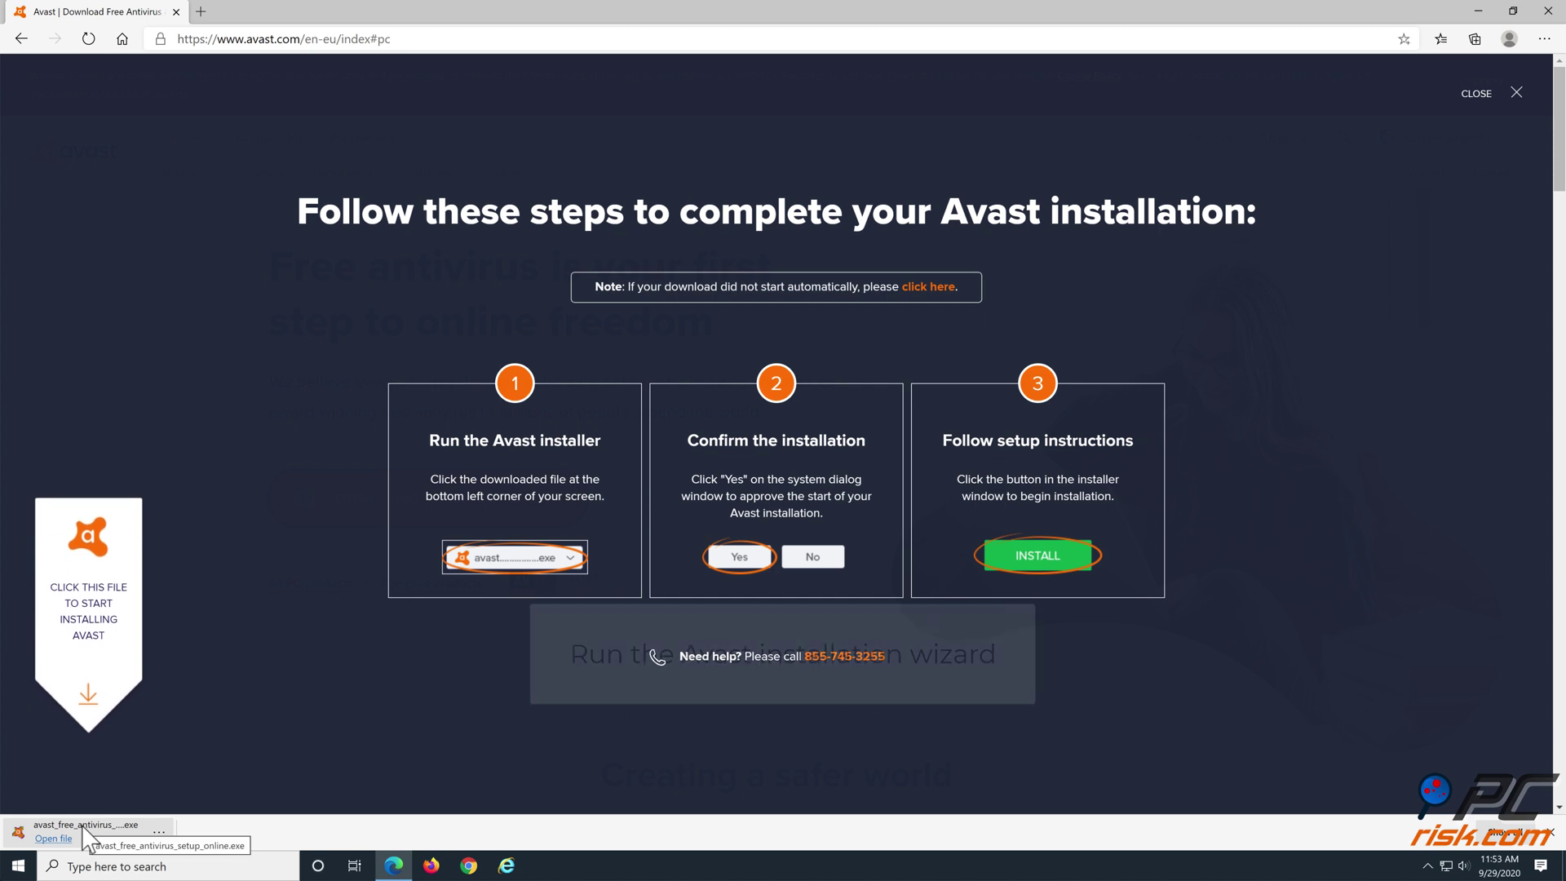
left_click(85, 834)
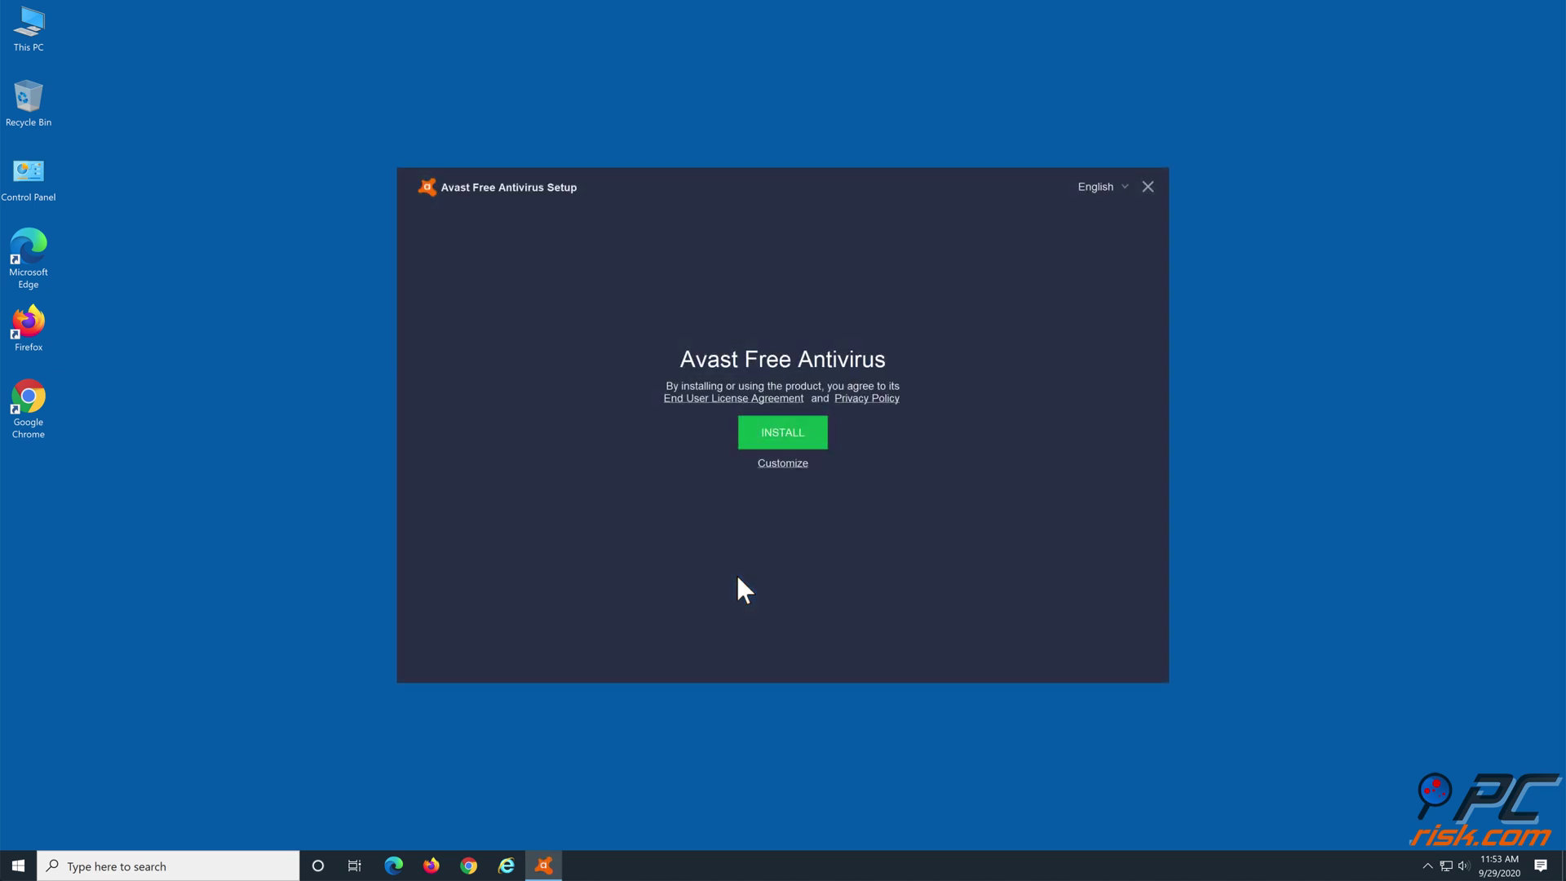
Install Avast Free Antivirus and continue past the You're protected screen
left_click(788, 436)
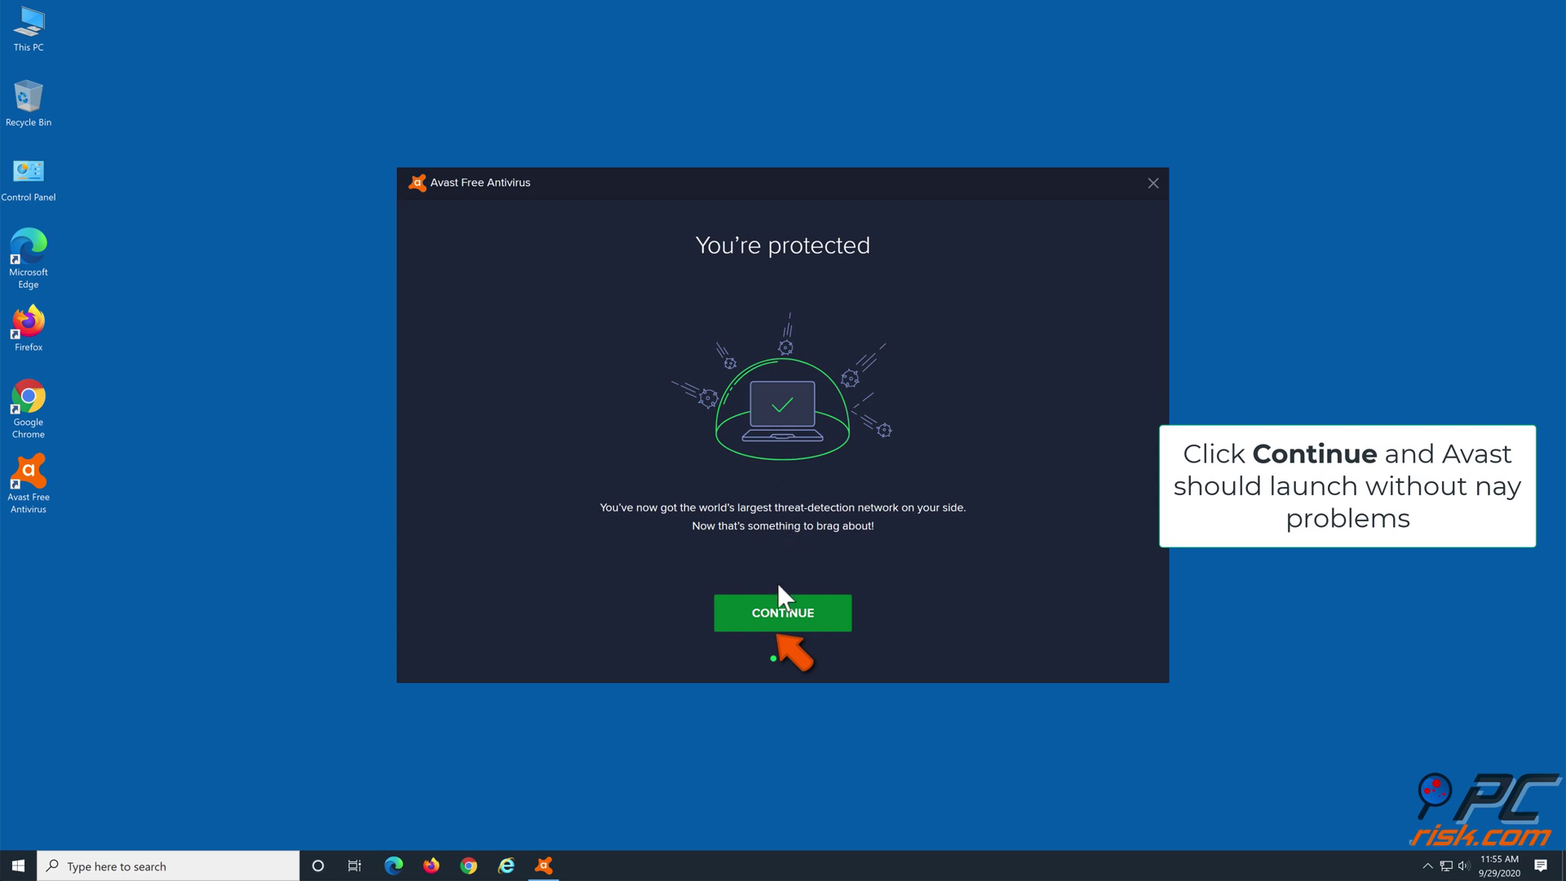
left_click(780, 618)
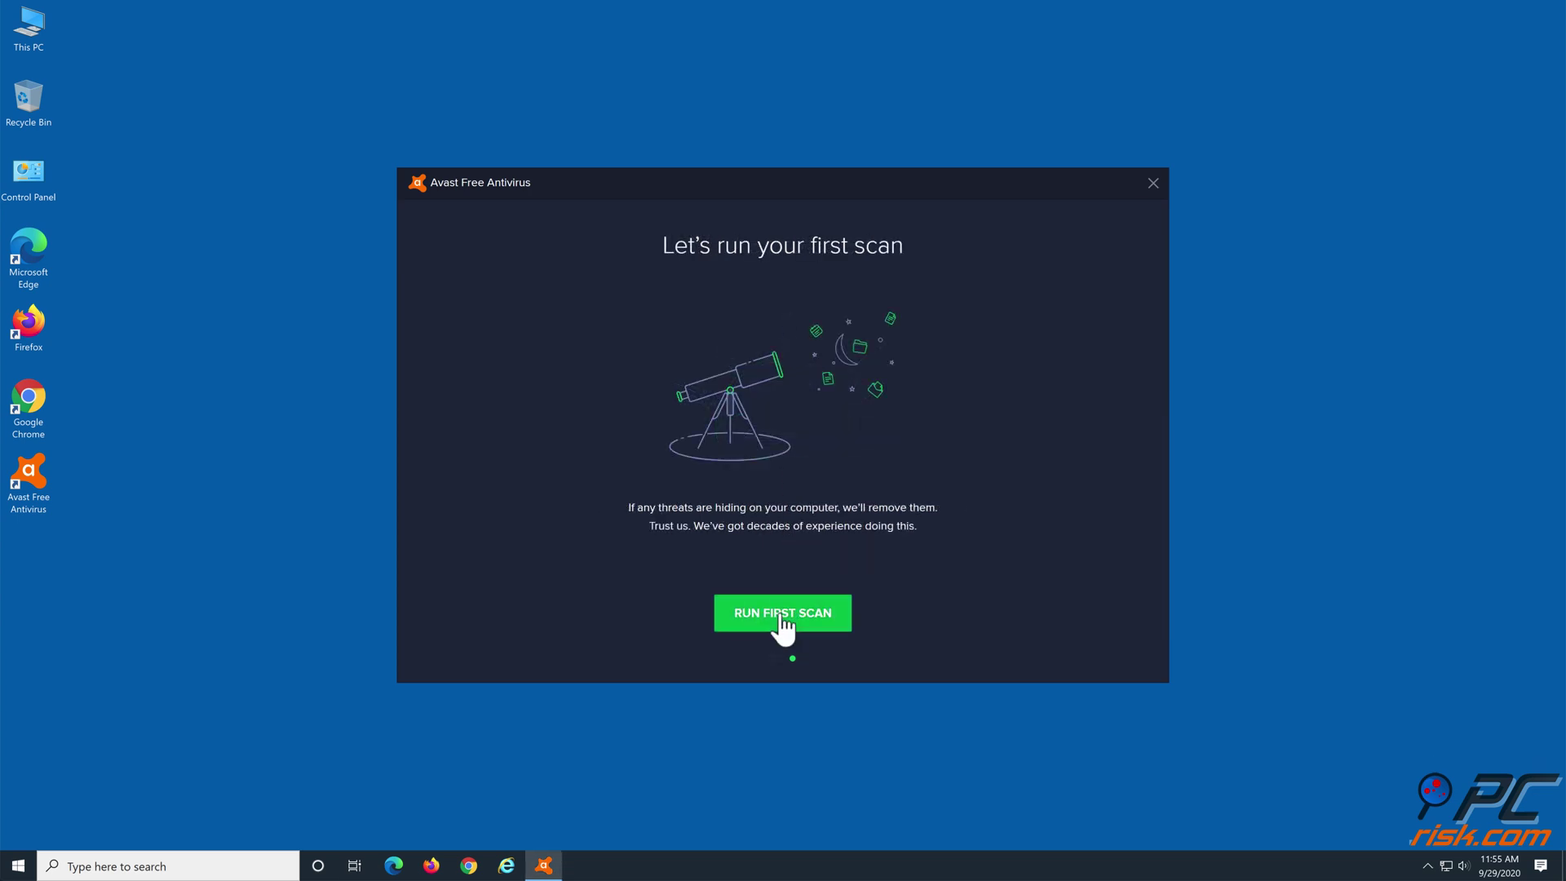